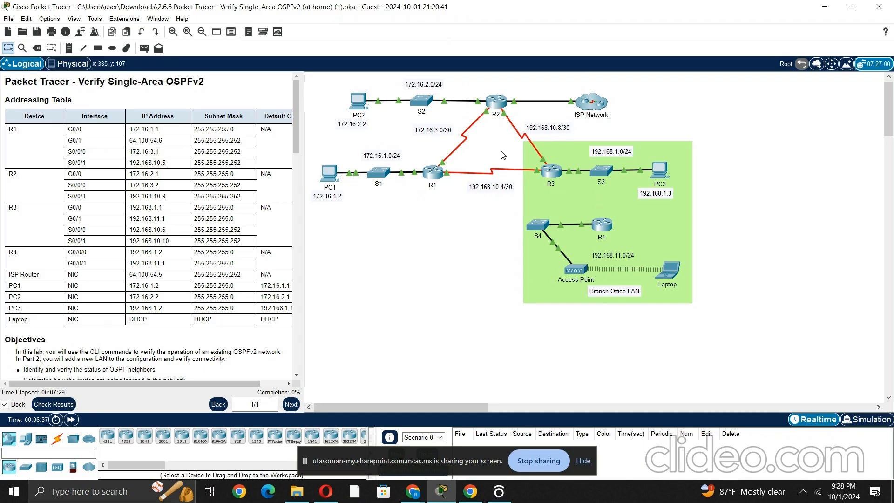
Step: Read the lab objectives and the start of Part 1, and bring up the login prompt on router R1's command line
{"action": "scroll", "coordinate": [105, 212], "scroll_direction": "down", "scroll_amount": 10}
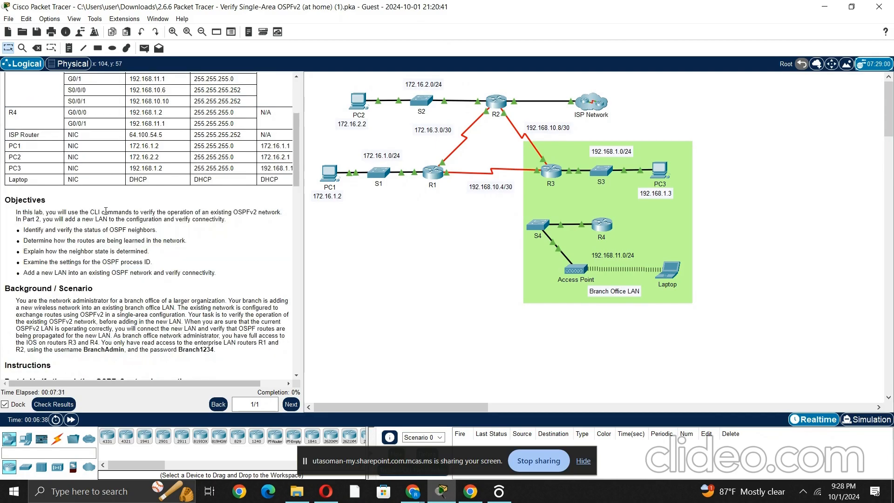
{"action": "scroll", "coordinate": [107, 213], "scroll_direction": "down", "scroll_amount": 3}
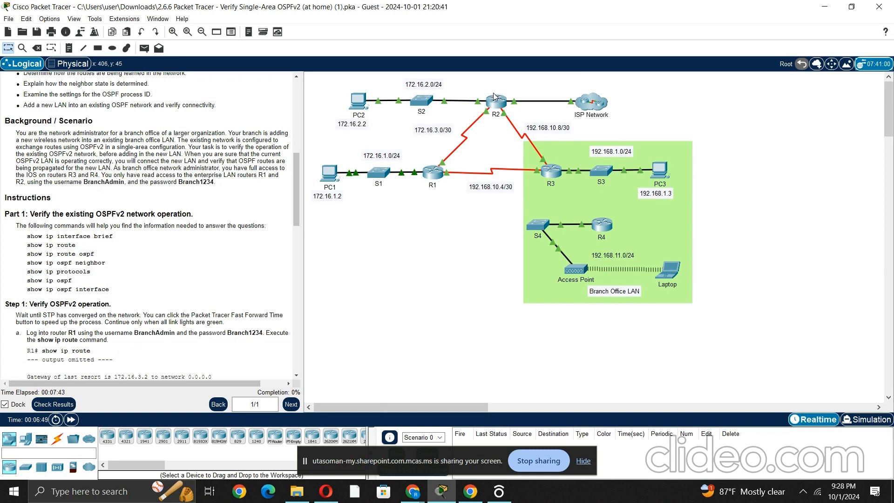
{"action": "mouse_move", "coordinate": [494, 97]}
{"action": "scroll", "coordinate": [187, 215], "scroll_direction": "down", "scroll_amount": 1}
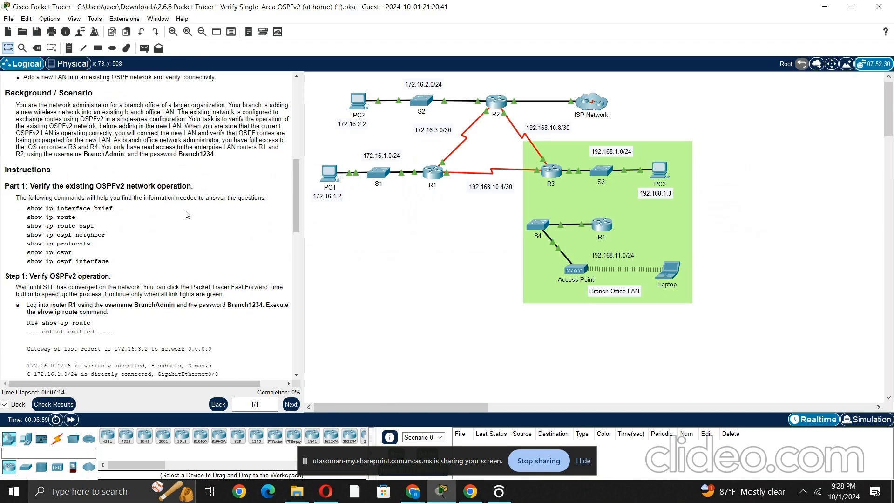
{"action": "scroll", "coordinate": [186, 215], "scroll_direction": "down", "scroll_amount": 1}
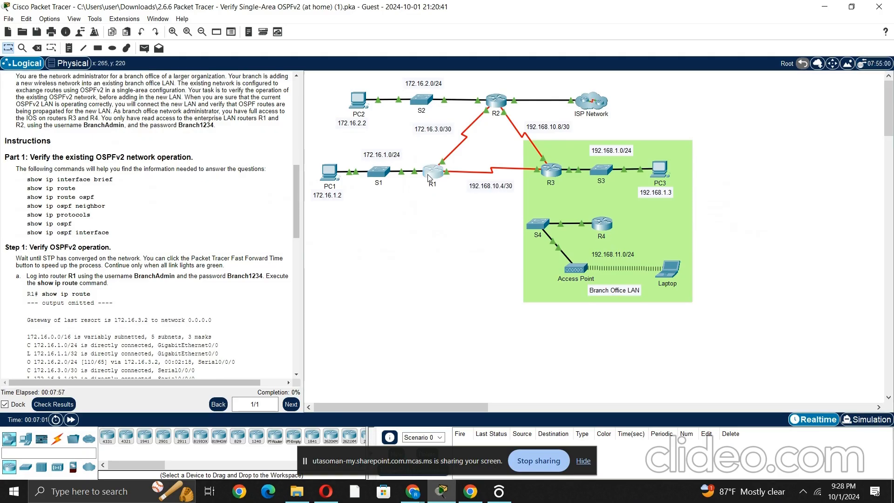
{"action": "left_click", "coordinate": [427, 177]}
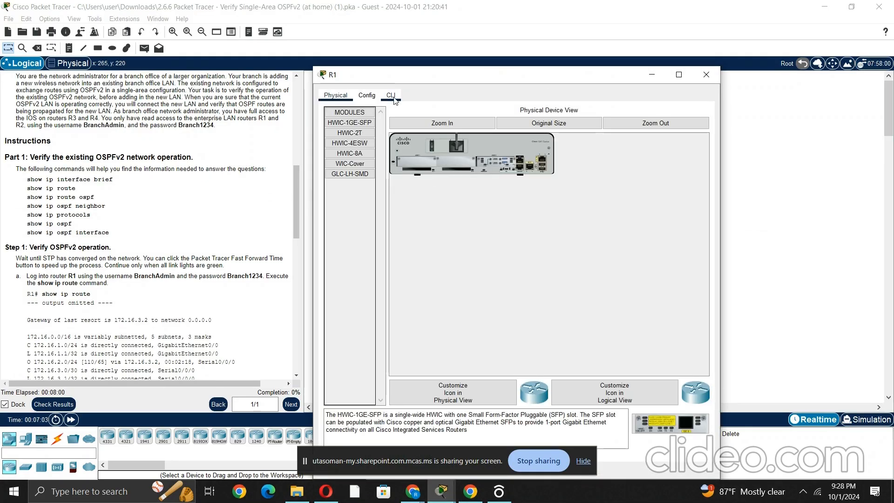
{"action": "left_click", "coordinate": [392, 96]}
{"action": "key", "text": "Return"}
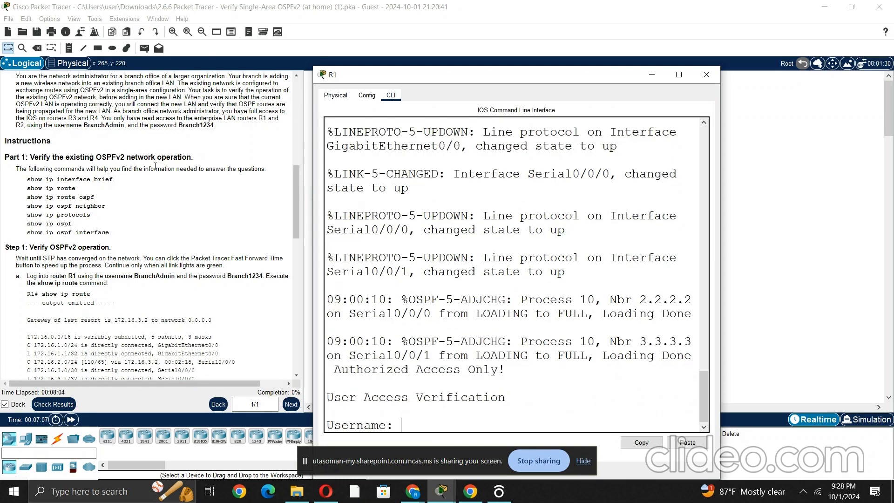
{"action": "left_click", "coordinate": [88, 125]}
{"action": "double_click", "coordinate": [119, 126]}
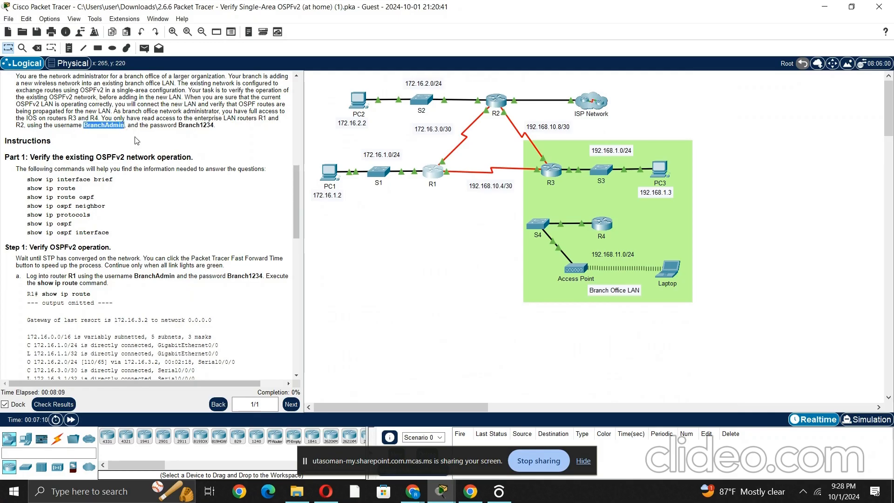
{"action": "right_click", "coordinate": [116, 126]}
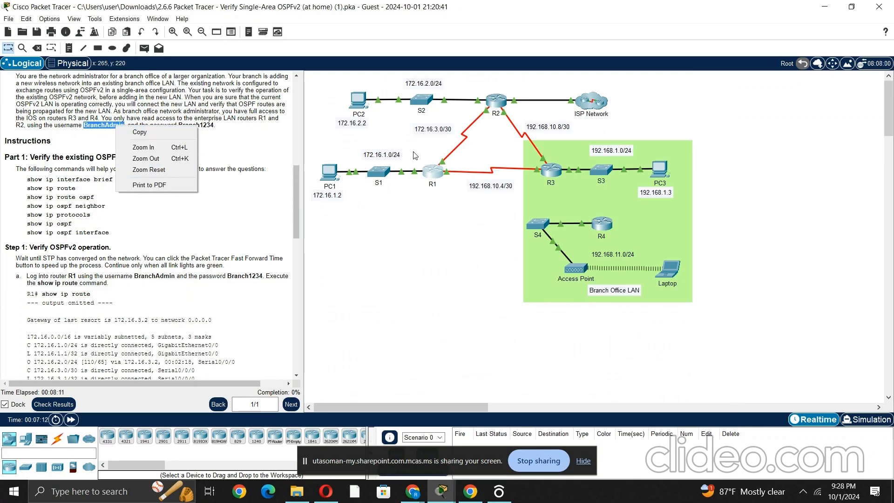
{"action": "left_click", "coordinate": [433, 173]}
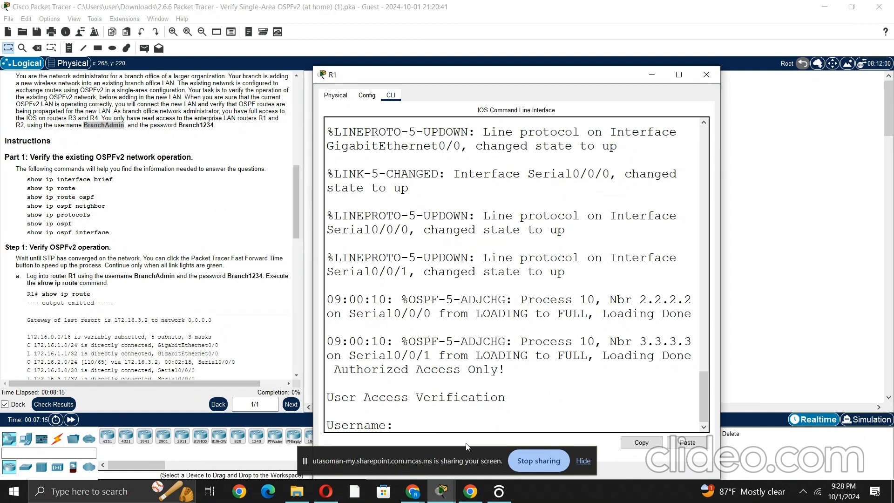
{"action": "type", "text": "sh ip ospf neighbor"}
{"action": "key", "text": "BackSpace"}
{"action": "key", "text": "BackSpace"}
{"action": "key", "text": "BackSpace"}
{"action": "key", "text": "BackSpace"}
{"action": "key", "text": "BackSpace"}
{"action": "key", "text": "BackSpace"}
{"action": "key", "text": "BackSpace"}
{"action": "key", "text": "BackSpace"}
{"action": "key", "text": "BackSpace"}
{"action": "key", "text": "BackSpace"}
{"action": "key", "text": "BackSpace"}
{"action": "key", "text": "BackSpace"}
{"action": "key", "text": "BackSpace"}
{"action": "key", "text": "BackSpace"}
{"action": "key", "text": "BackSpace"}
{"action": "key", "text": "BackSpace"}
{"action": "key", "text": "BackSpace"}
{"action": "key", "text": "BackSpace"}
{"action": "key", "text": "BackSpace"}
Step: Log in to router R1 with the username BranchAdmin and the account password
{"action": "type", "text": "Branch"}
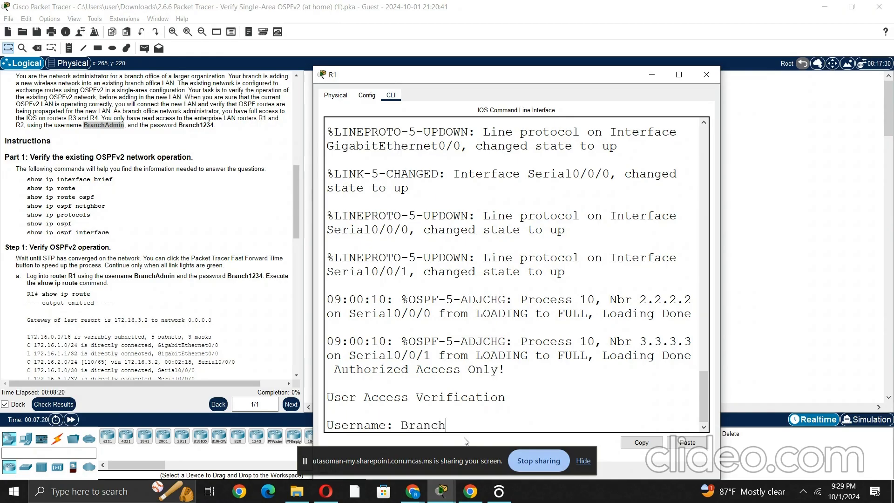
{"action": "type", "text": "Admin"}
{"action": "key", "text": "Return"}
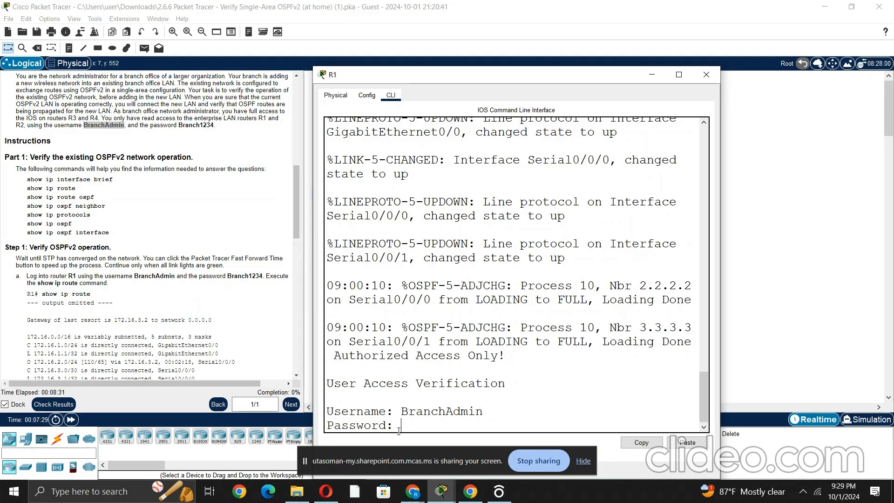
{"action": "key", "text": "Return"}
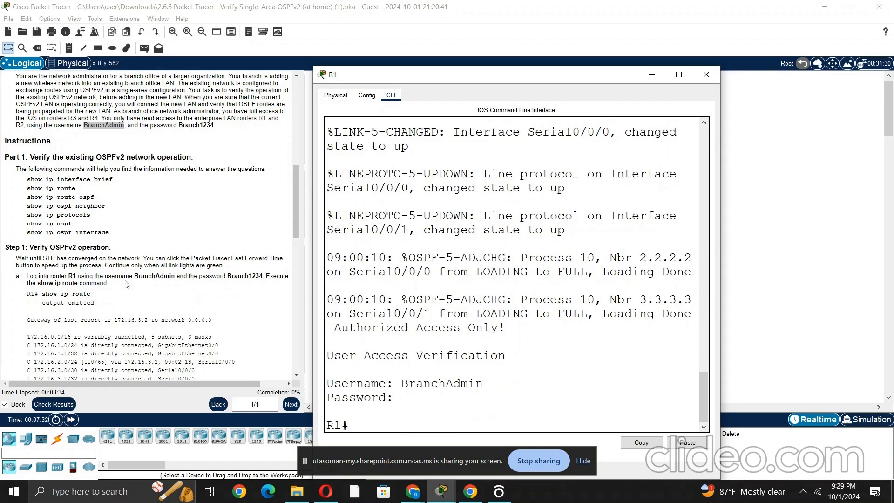
Step: Display R1's routing table with the command sh ip route
{"action": "type", "text": "sh ip ro"}
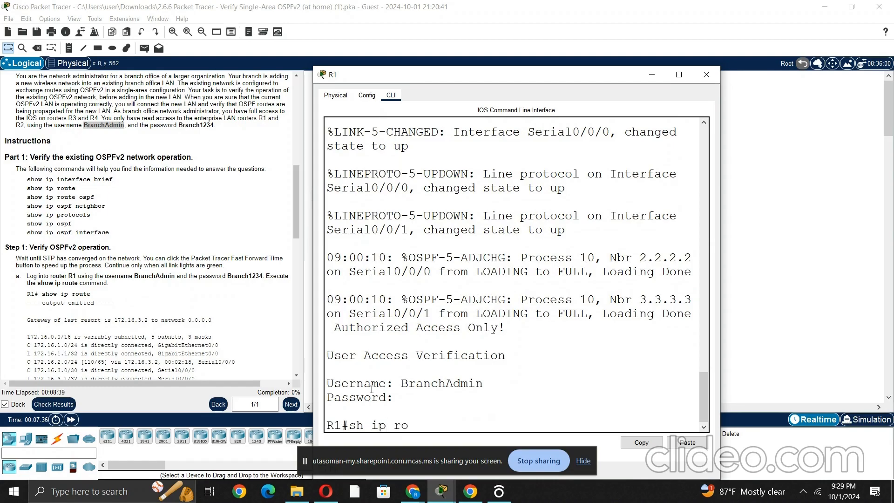
{"action": "type", "text": "ute"}
{"action": "key", "text": "Return"}
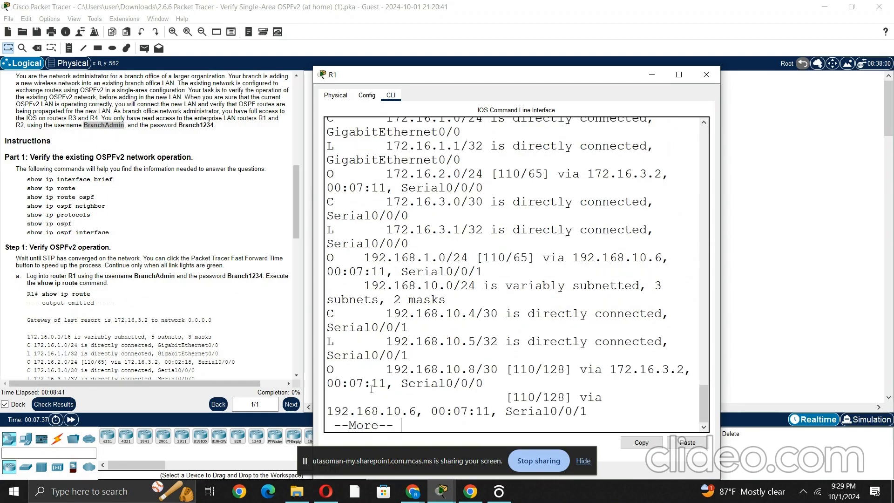
Step: Maximize R1's console window and page through the remaining routing table output to the command prompt
{"action": "scroll", "coordinate": [102, 345], "scroll_direction": "down", "scroll_amount": 4}
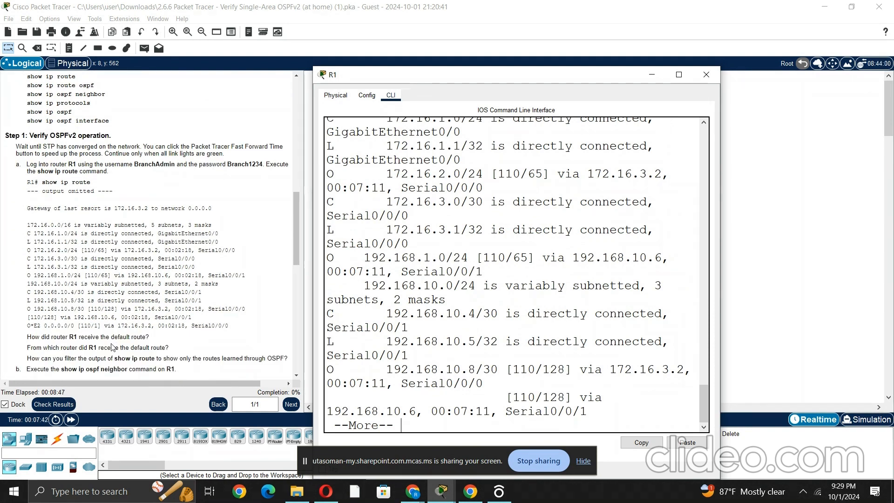
{"action": "left_click", "coordinate": [679, 76]}
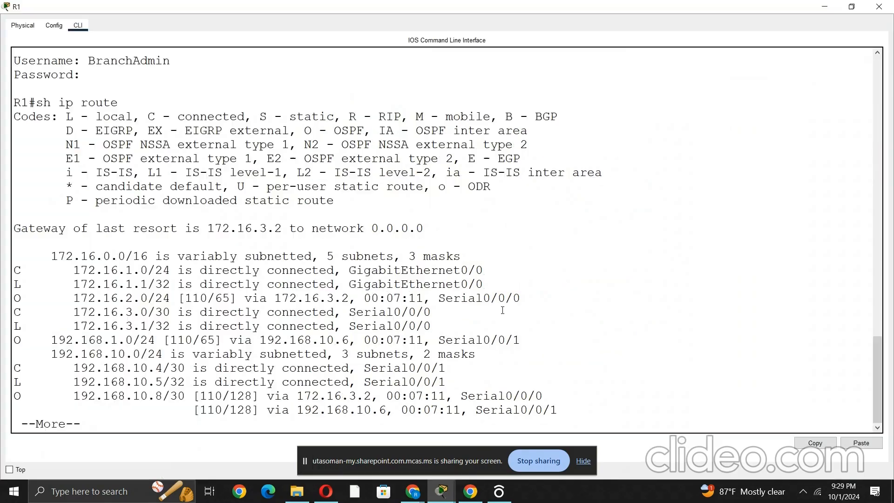
{"action": "key", "text": "Return"}
{"action": "key", "text": "Return"}
{"action": "key", "text": "Return"}
{"action": "key", "text": "Return"}
{"action": "key", "text": "Return"}
{"action": "key", "text": "Return"}
{"action": "key", "text": "Return"}
{"action": "key", "text": "Return"}
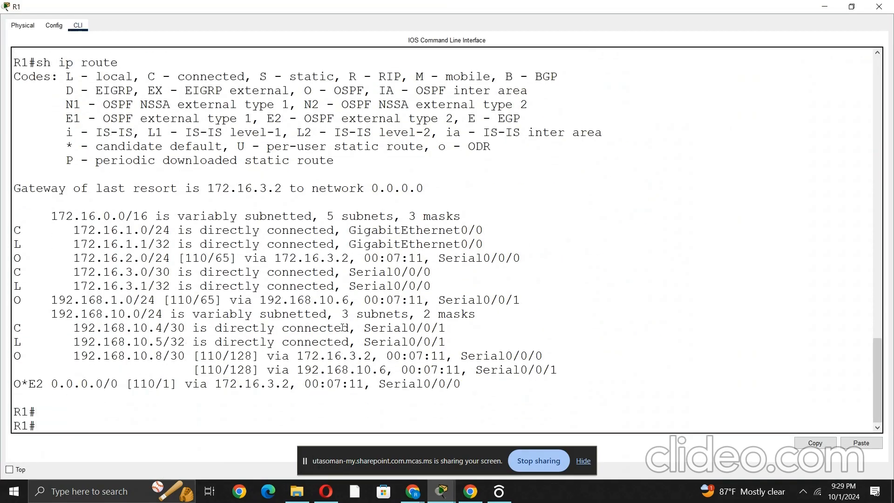
{"action": "key", "text": "Return"}
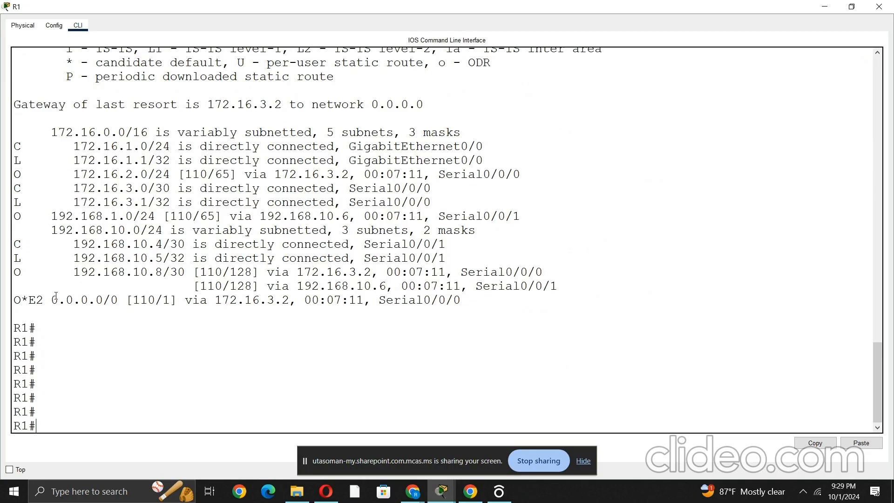
Step: Examine the default route 0.0.0.0/0 and its next-hop address in R1's routing table, and return to the lab instructions
{"action": "left_click_drag", "start_coordinate": [51, 300], "coordinate": [116, 299]}
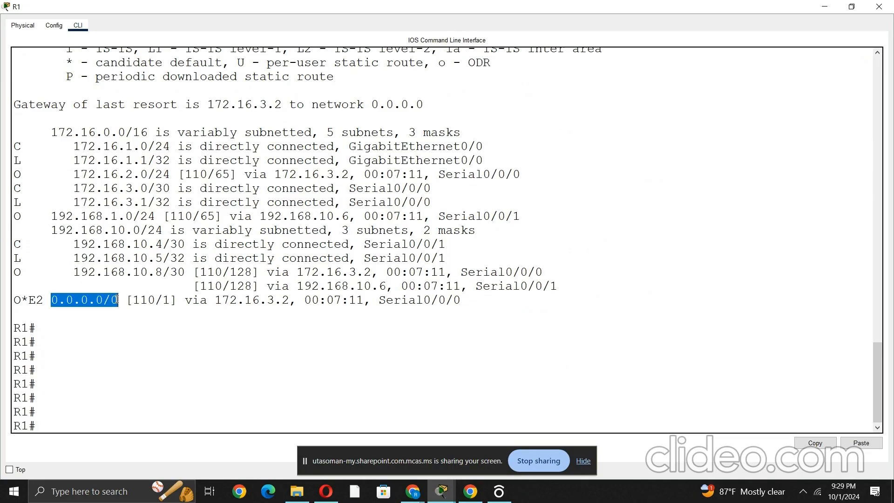
{"action": "left_click_drag", "start_coordinate": [214, 299], "coordinate": [290, 299]}
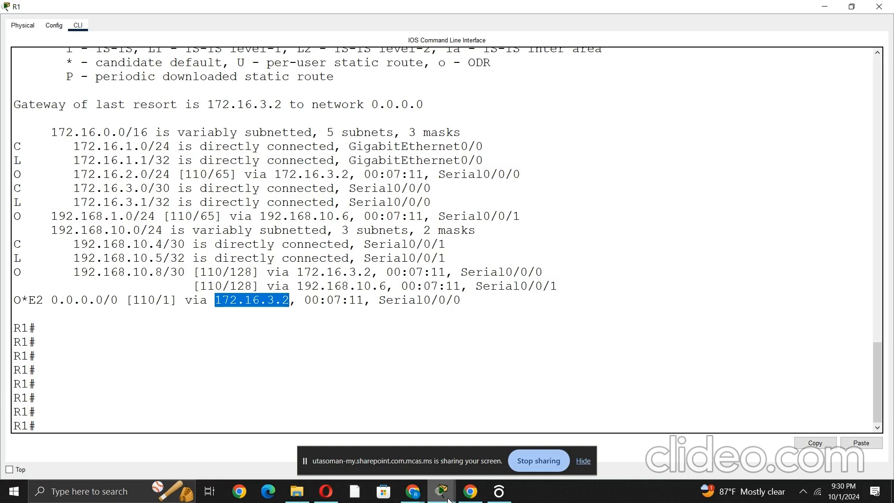
{"action": "mouse_move", "coordinate": [448, 499]}
{"action": "left_click", "coordinate": [371, 416]}
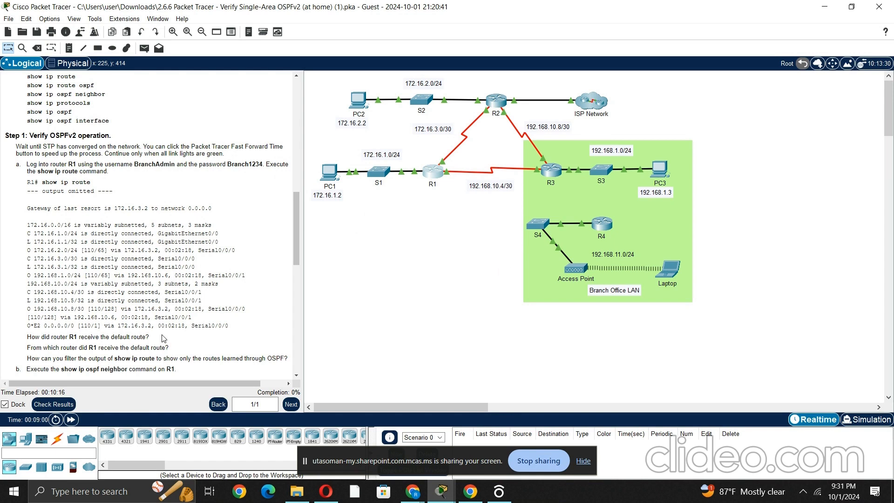
Step: Search for Word, launch Microsoft Word 2010 and dismiss its activation wizard to reach a blank document
{"action": "left_click", "coordinate": [123, 492]}
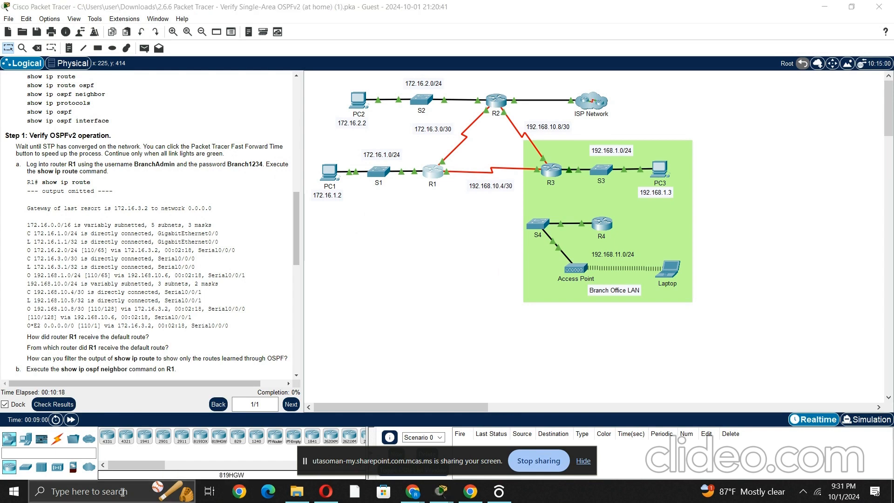
{"action": "left_click", "coordinate": [94, 497]}
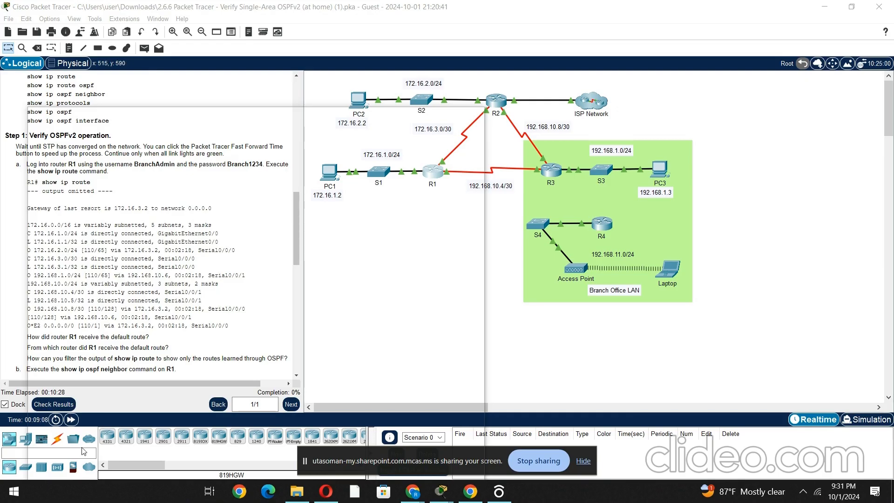
{"action": "left_click", "coordinate": [534, 384]}
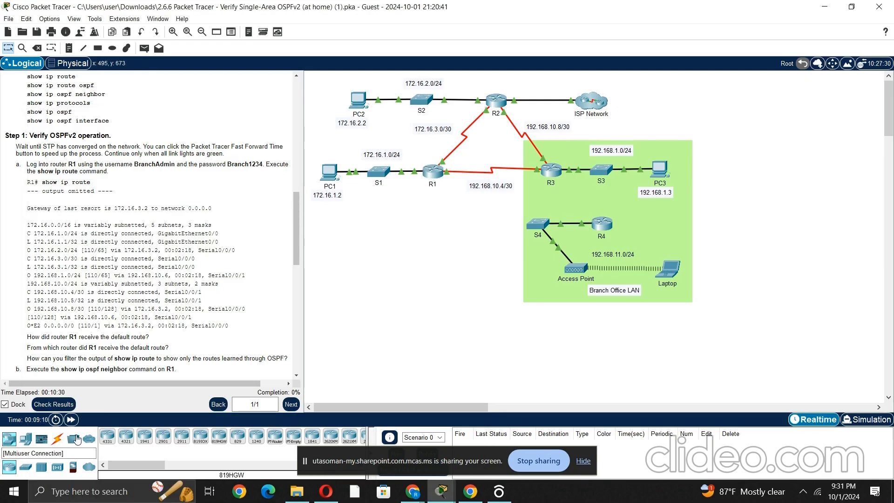
{"action": "left_click", "coordinate": [113, 493]}
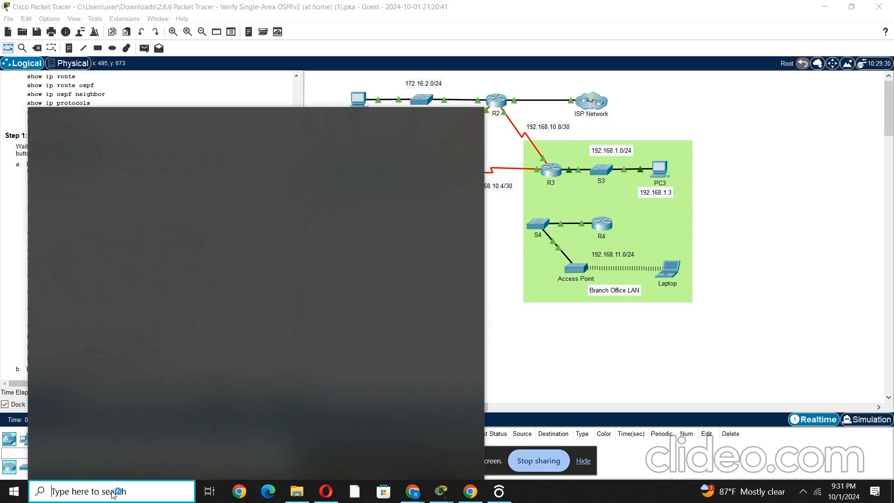
{"action": "type", "text": "word"}
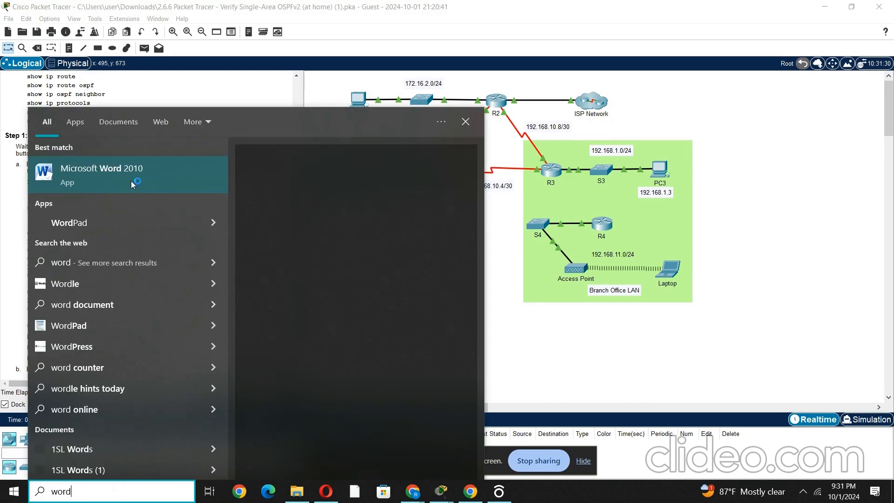
{"action": "left_click", "coordinate": [124, 180]}
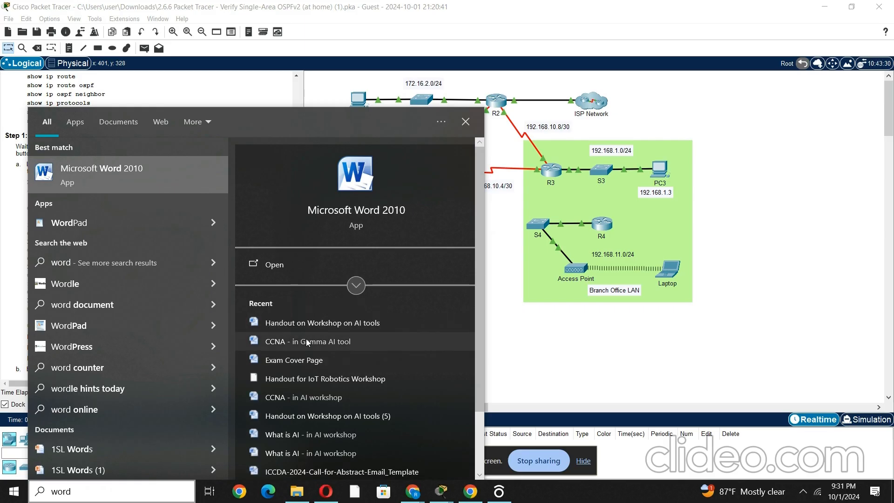
{"action": "left_click", "coordinate": [307, 341]}
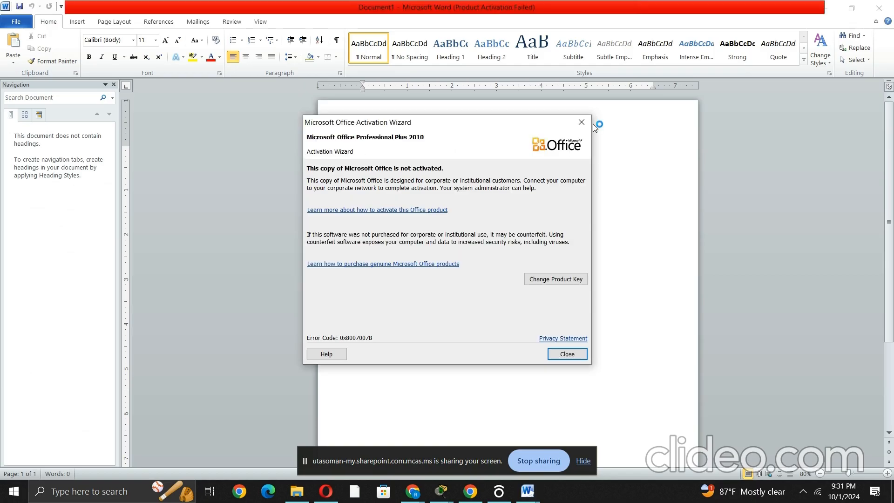
{"action": "left_click", "coordinate": [581, 122]}
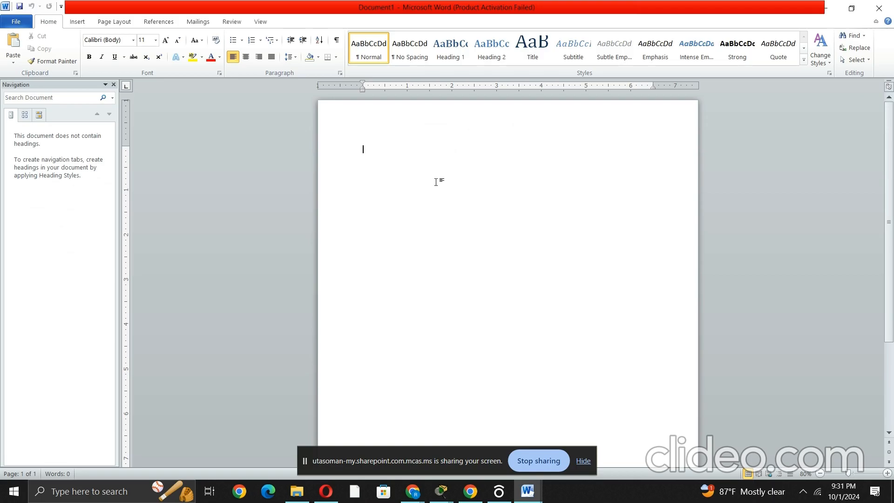
Step: Write the heading "Step 1" in the blank document with the answer "Default route learned via OSPF" below it
{"action": "type", "text": "Step 1"}
{"action": "key", "text": "Return"}
{"action": "type", "text": "Default route learne"}
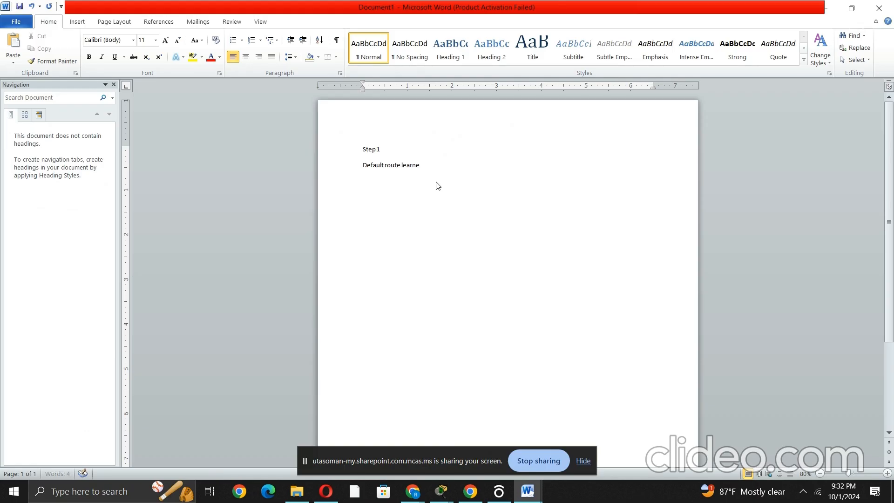
{"action": "type", "text": "d via OSPF"}
Step: Switch to Packet Tracer, select the question "How did router R1 receive the default route?", and return to the Word answer document
{"action": "left_click", "coordinate": [441, 491]}
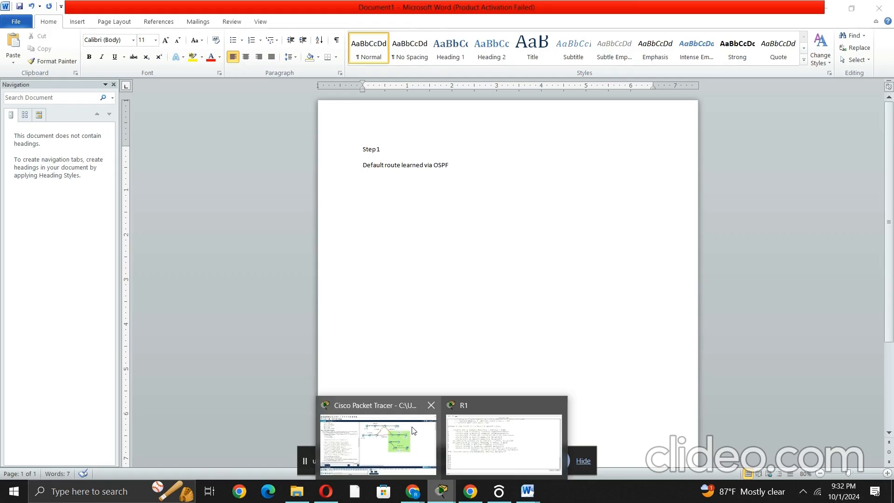
{"action": "left_click", "coordinate": [379, 442]}
{"action": "scroll", "coordinate": [47, 283], "scroll_direction": "down", "scroll_amount": 3}
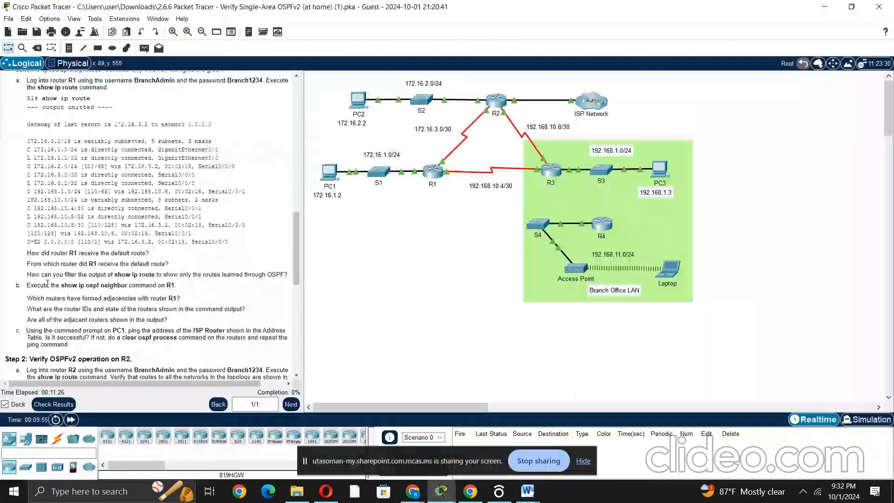
{"action": "left_click_drag", "start_coordinate": [32, 254], "coordinate": [154, 255]}
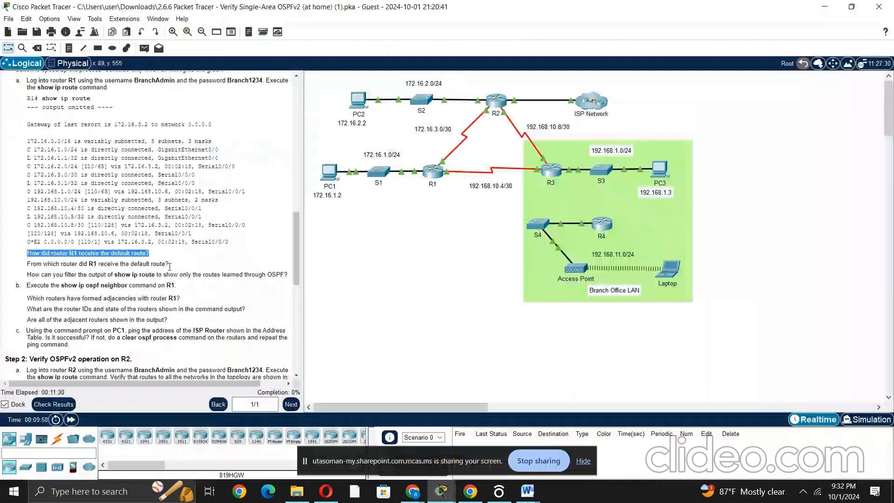
{"action": "left_click", "coordinate": [527, 491]}
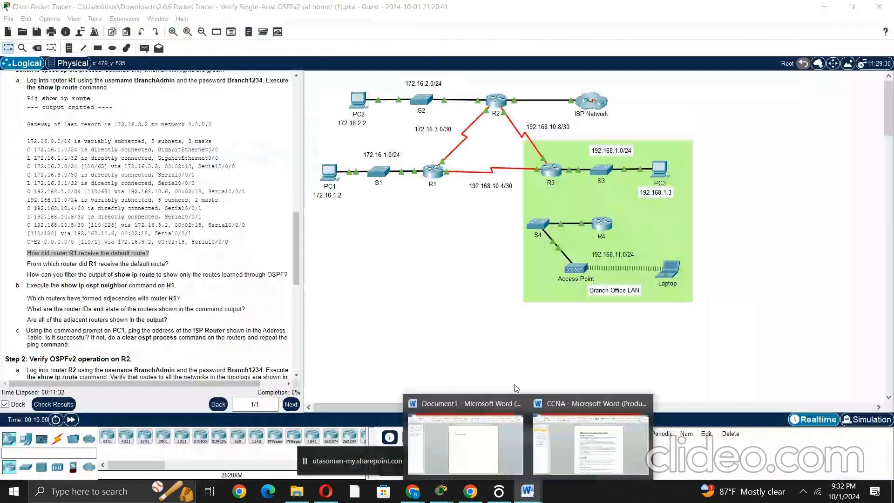
{"action": "left_click", "coordinate": [465, 438]}
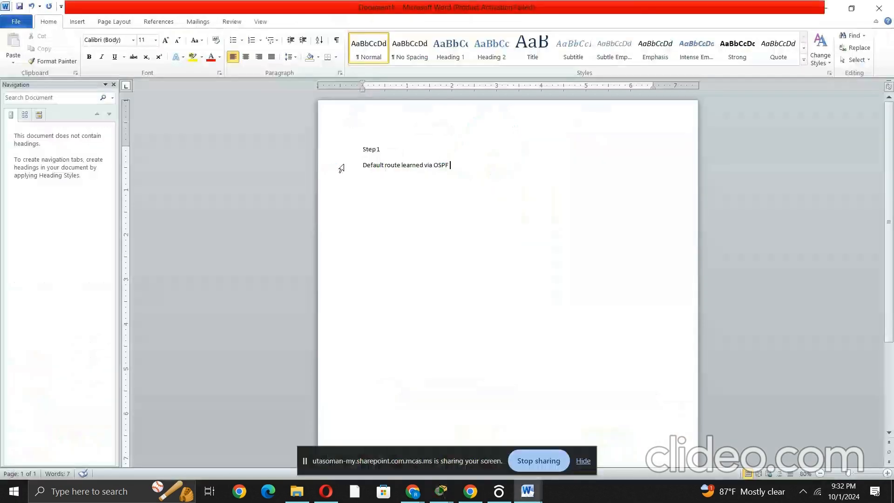
Step: Add the question "How did R1 receive default route" on a new line between the Step 1 heading and its answer, checking the wording in Packet Tracer
{"action": "left_click", "coordinate": [362, 165]}
{"action": "key", "text": "Return"}
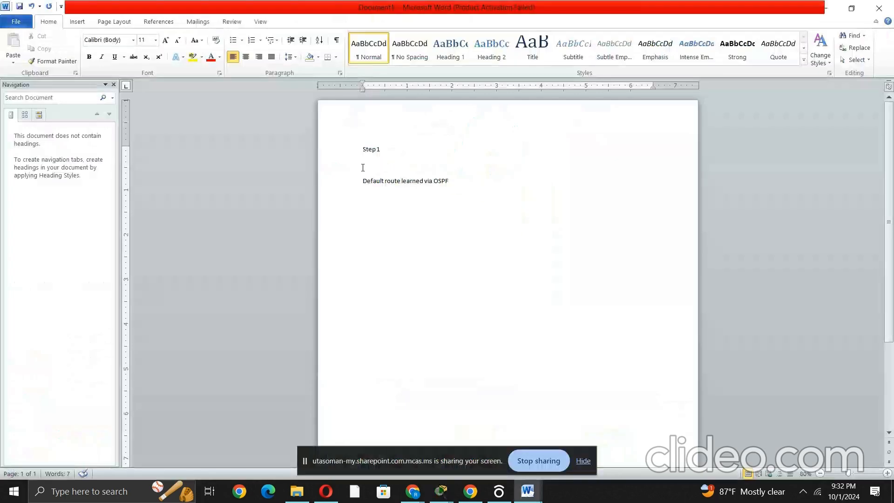
{"action": "right_click", "coordinate": [376, 164]}
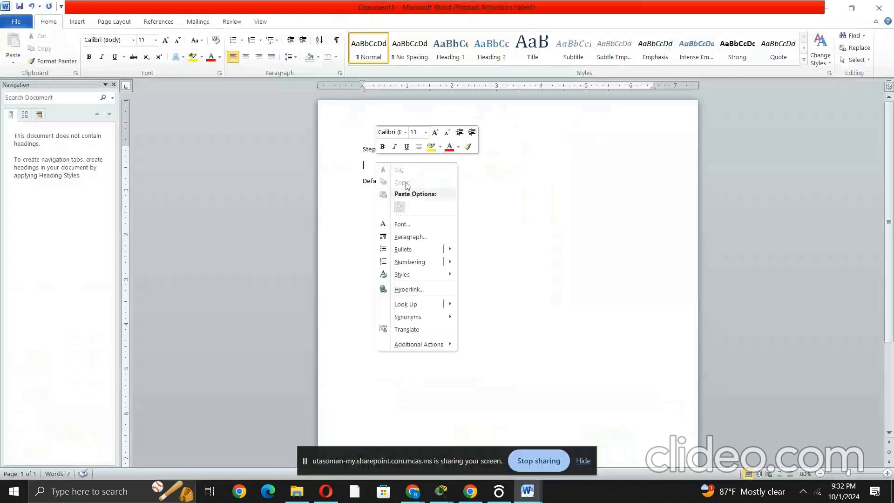
{"action": "left_click", "coordinate": [362, 162]}
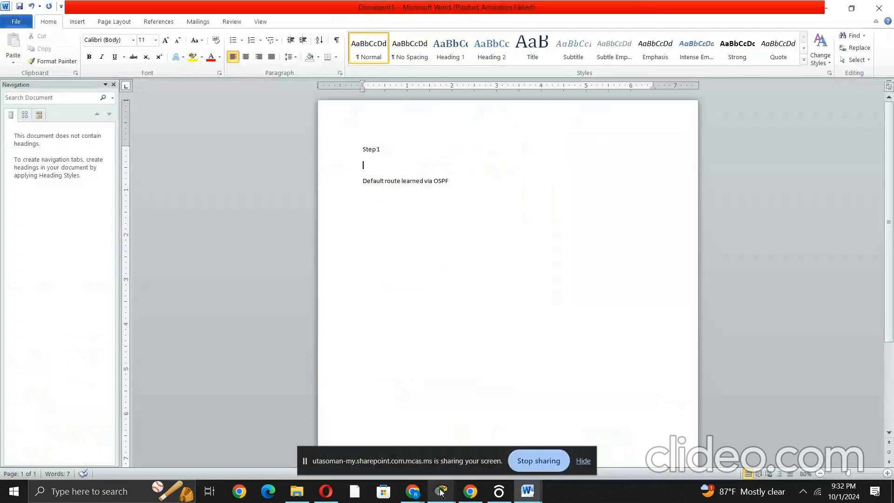
{"action": "mouse_move", "coordinate": [441, 492]}
{"action": "left_click", "coordinate": [368, 401]}
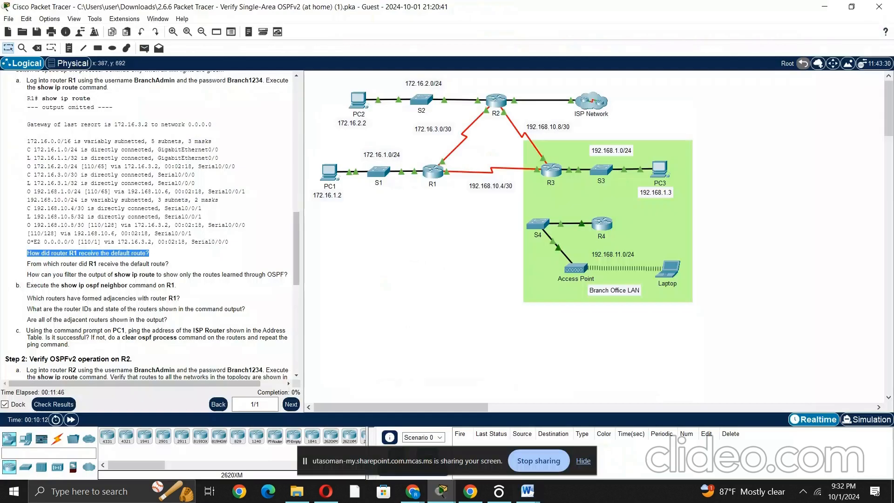
{"action": "left_click", "coordinate": [527, 491]}
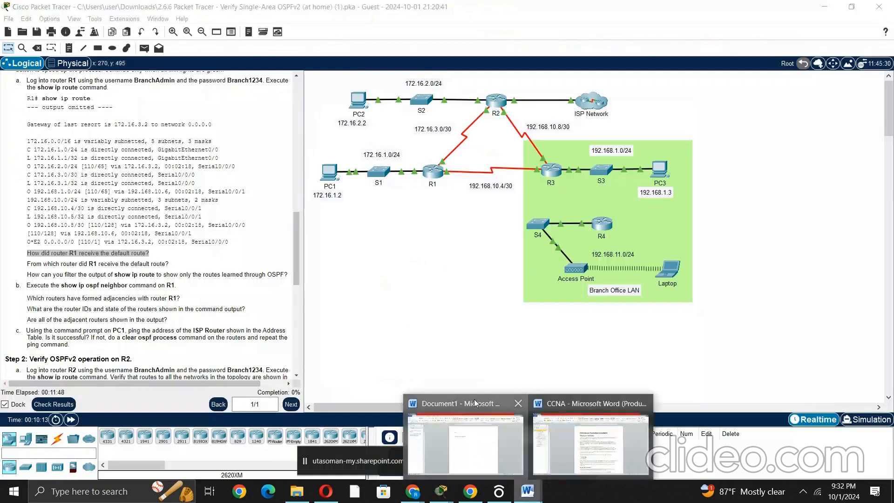
{"action": "left_click", "coordinate": [474, 403]}
{"action": "type", "text": "How"}
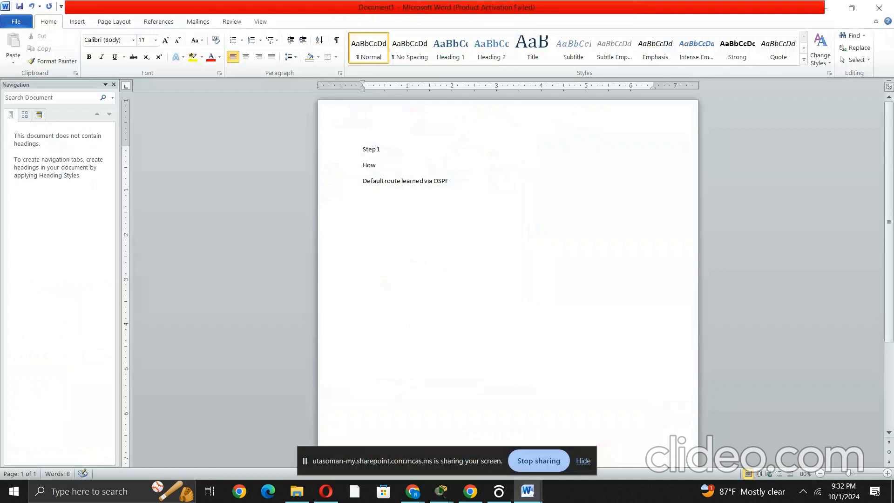
{"action": "type", "text": " did R1 receive default route"}
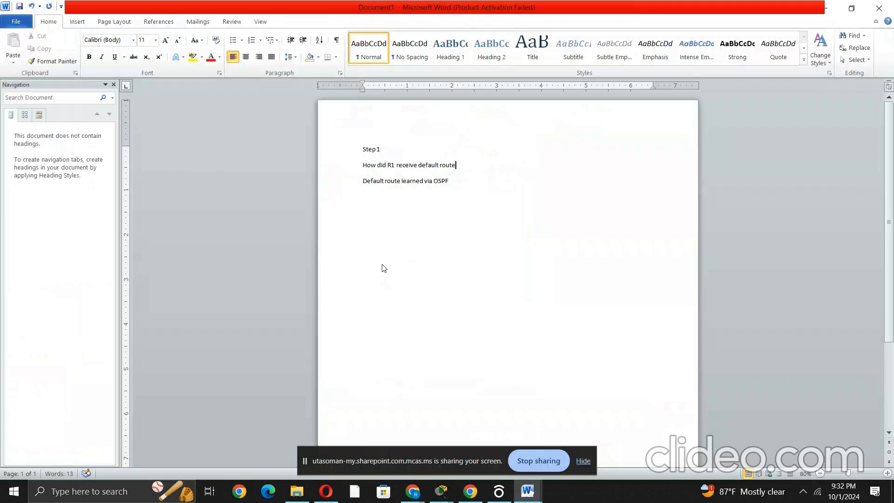
Step: Switch to Packet Tracer and look up the default route's next-hop address 172.16.3.2 in the addressing table to identify the router that owns it
{"action": "left_click", "coordinate": [434, 495]}
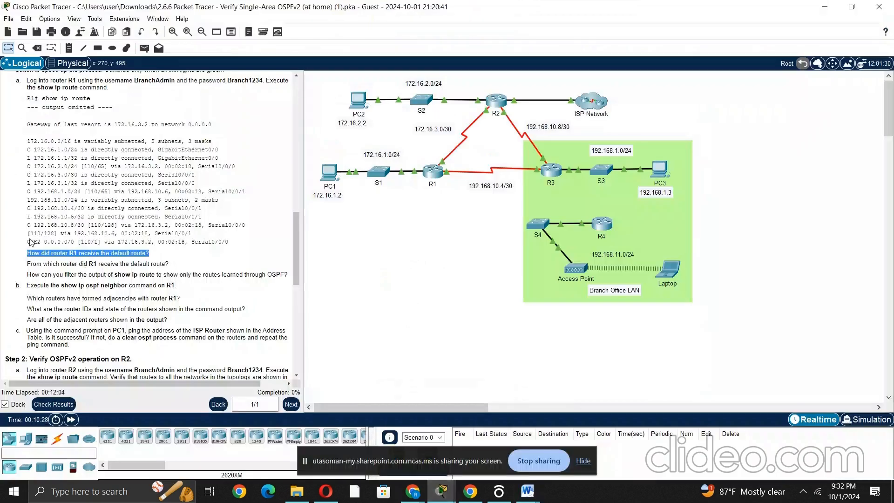
{"action": "left_click_drag", "start_coordinate": [28, 242], "coordinate": [152, 242]}
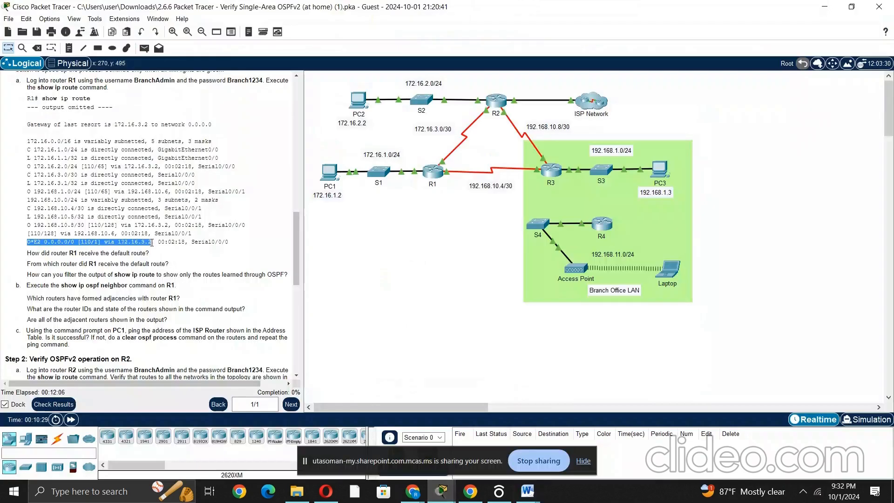
{"action": "scroll", "coordinate": [202, 203], "scroll_direction": "up", "scroll_amount": 3}
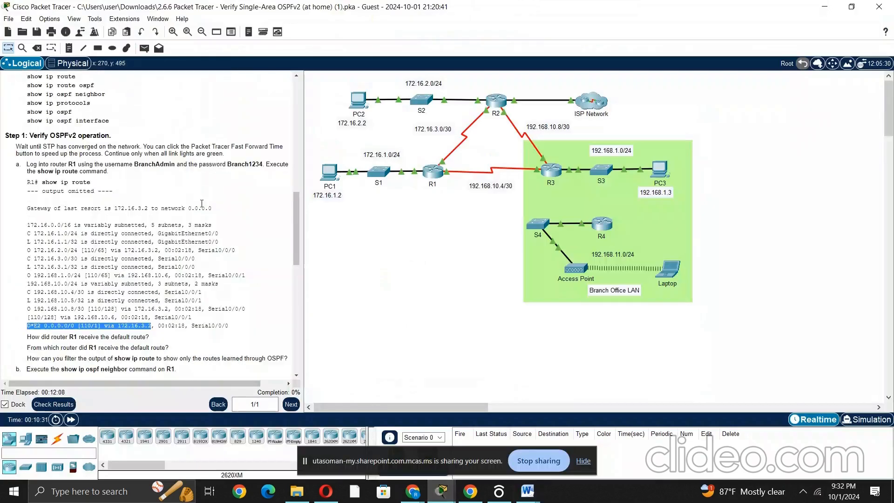
{"action": "scroll", "coordinate": [201, 204], "scroll_direction": "up", "scroll_amount": 15}
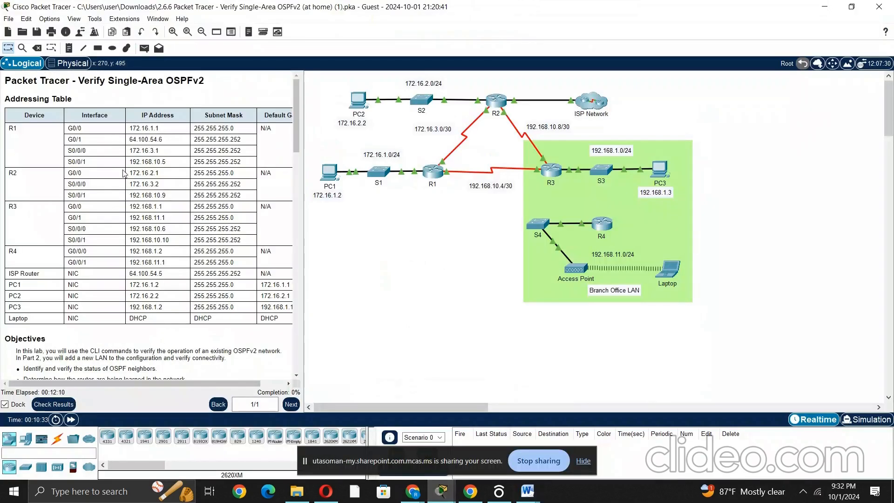
{"action": "double_click", "coordinate": [158, 185]}
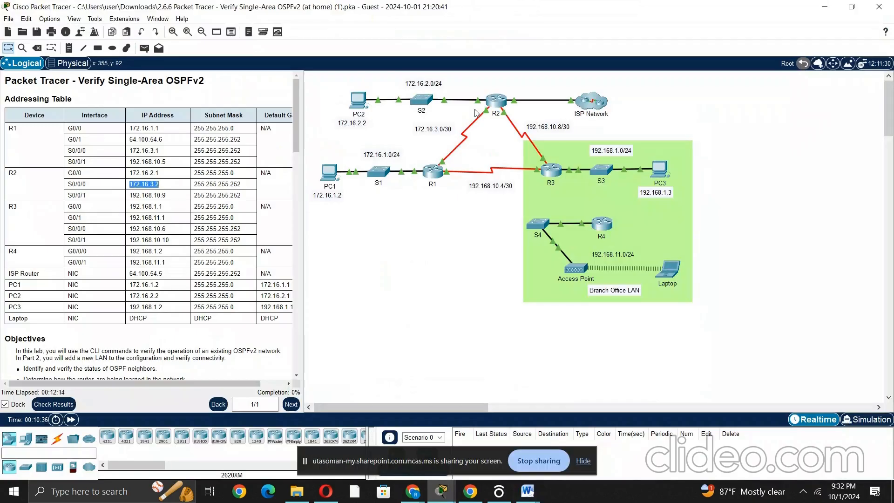
Step: Enable "Always Show Port Labels in Logical Workspace" in the preferences and close them
{"action": "left_click", "coordinate": [49, 19]}
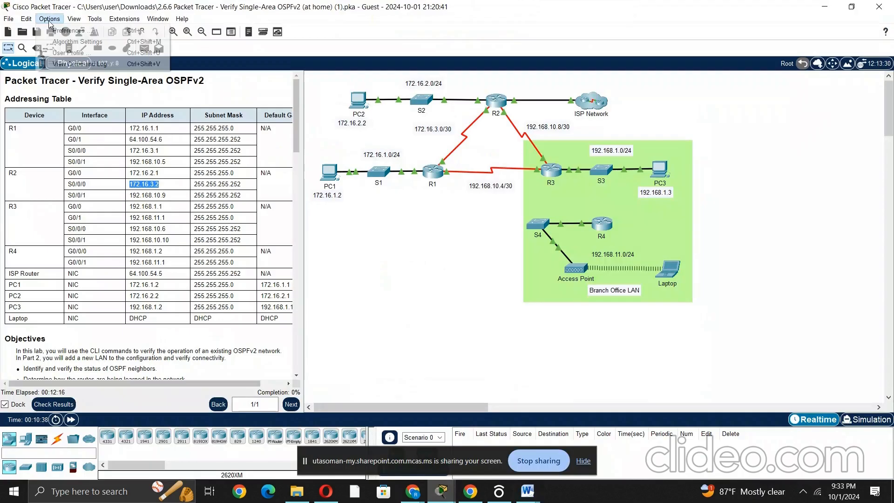
{"action": "left_click", "coordinate": [63, 31]}
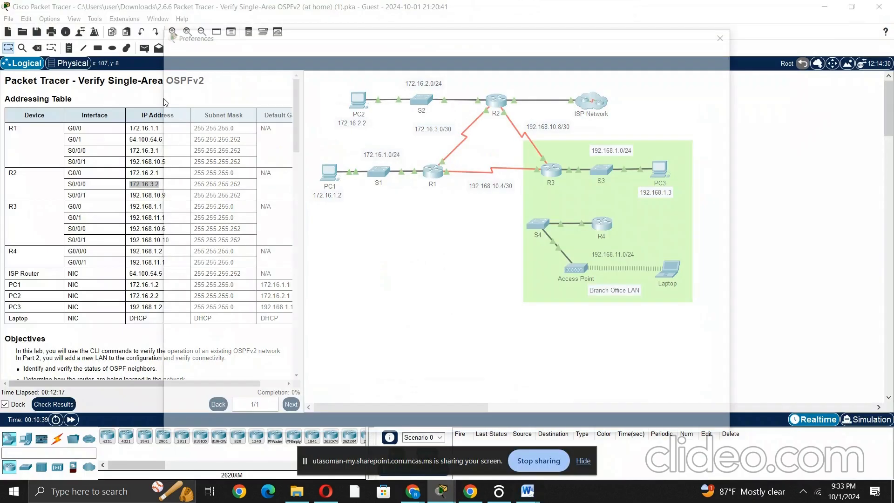
{"action": "left_click", "coordinate": [194, 132]}
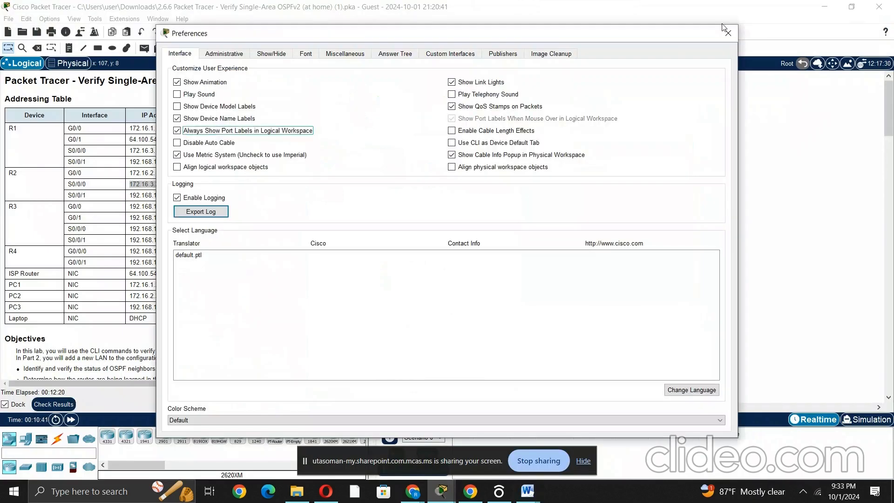
{"action": "left_click", "coordinate": [727, 32]}
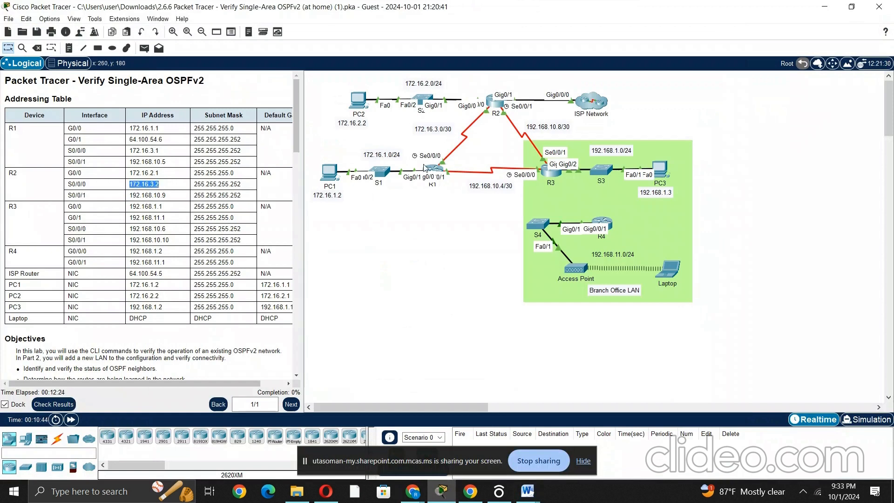
Step: Switch to the Word answer document and write "R2" on a new line below the OSPF answer, followed by an empty line
{"action": "left_click", "coordinate": [526, 493]}
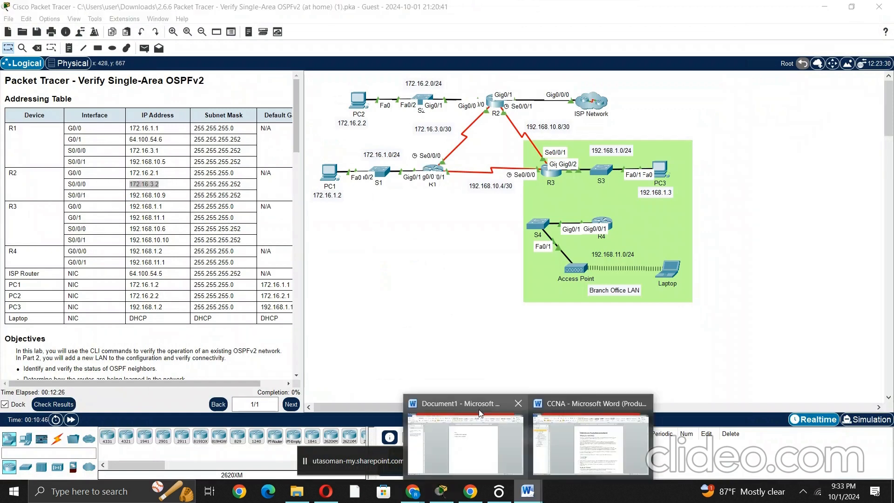
{"action": "left_click", "coordinate": [460, 437]}
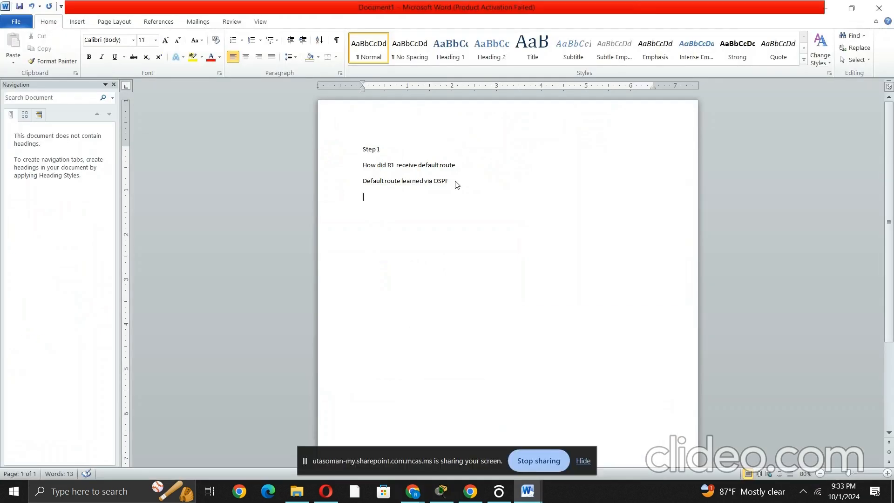
{"action": "type", "text": "rr"}
{"action": "type", "text": "R2"}
{"action": "key", "text": "BackSpace"}
{"action": "key", "text": "BackSpace"}
{"action": "key", "text": "BackSpace"}
{"action": "type", "text": "2"}
{"action": "key", "text": "Return"}
Step: Switch to Packet Tracer, read the question about filtering show ip route output, and examine the routing table in R1's CLI
{"action": "left_click", "coordinate": [449, 495]}
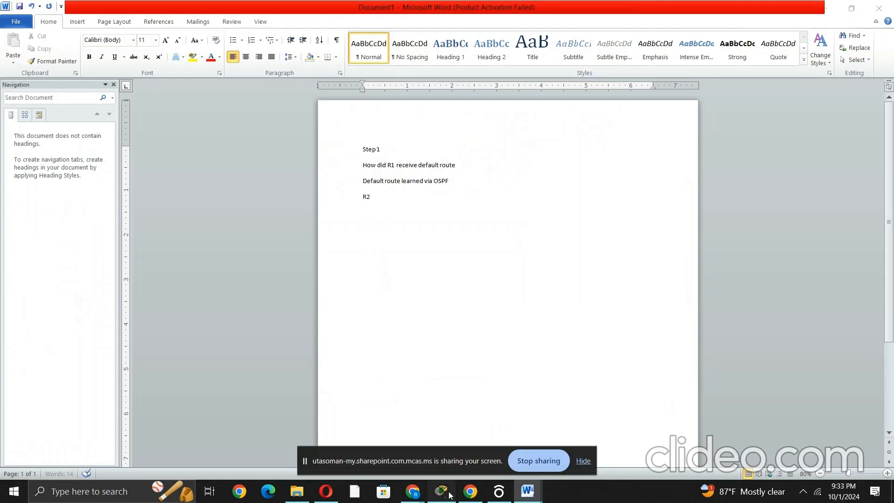
{"action": "scroll", "coordinate": [103, 301], "scroll_direction": "down", "scroll_amount": 5}
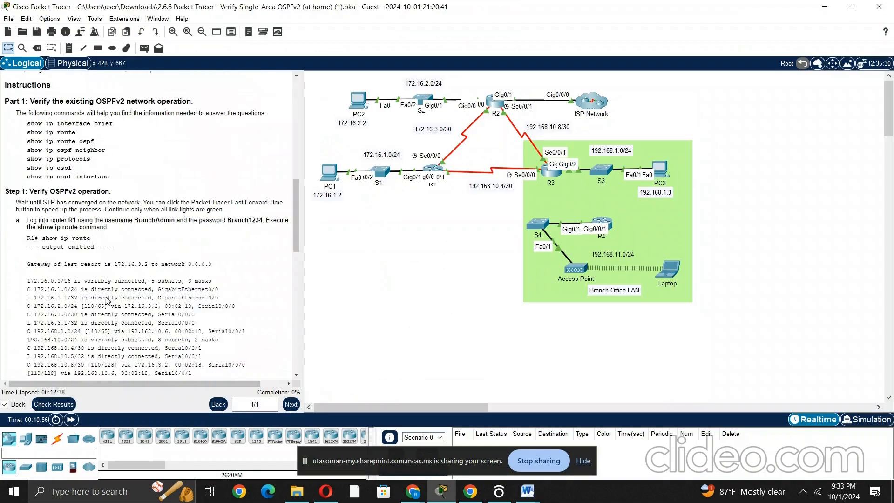
{"action": "scroll", "coordinate": [108, 301], "scroll_direction": "down", "scroll_amount": 3}
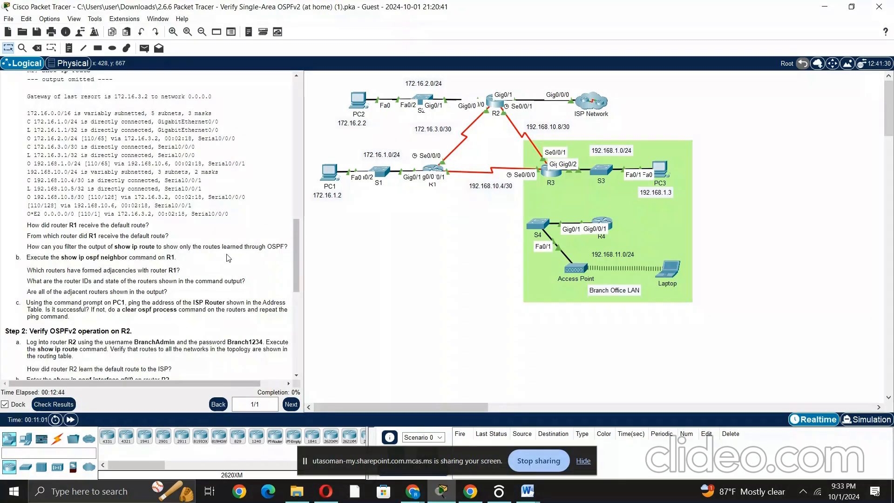
{"action": "left_click", "coordinate": [433, 166]}
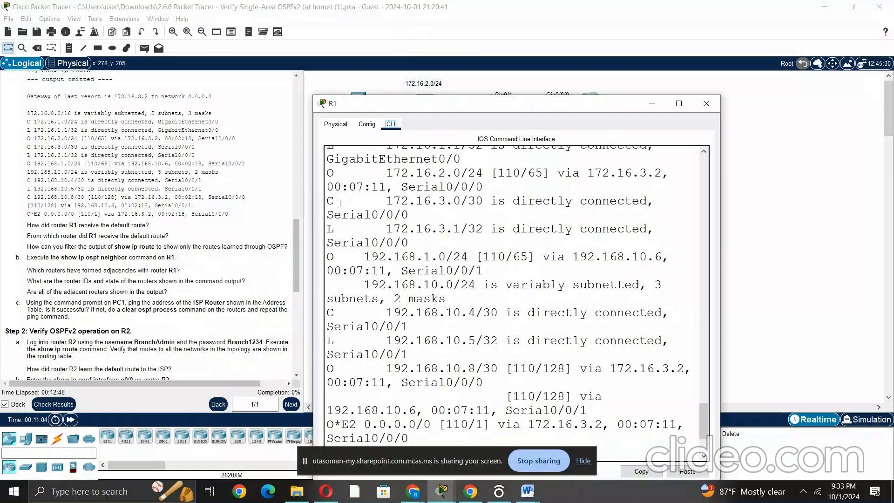
{"action": "scroll", "coordinate": [339, 309], "scroll_direction": "down", "scroll_amount": 2}
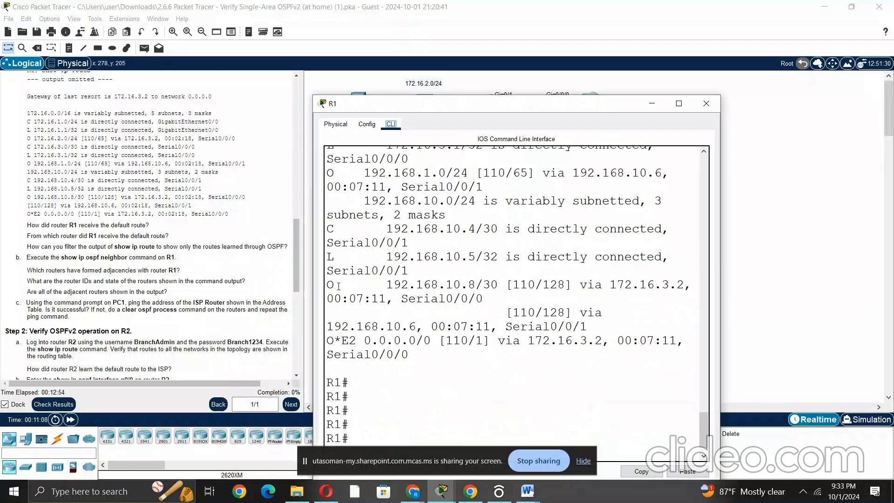
Step: Run SH IP ROUTE OSPF in R1's CLI to list only the routes learned through OSPF
{"action": "left_click", "coordinate": [373, 378]}
{"action": "key", "text": "Return"}
{"action": "key", "text": "Return"}
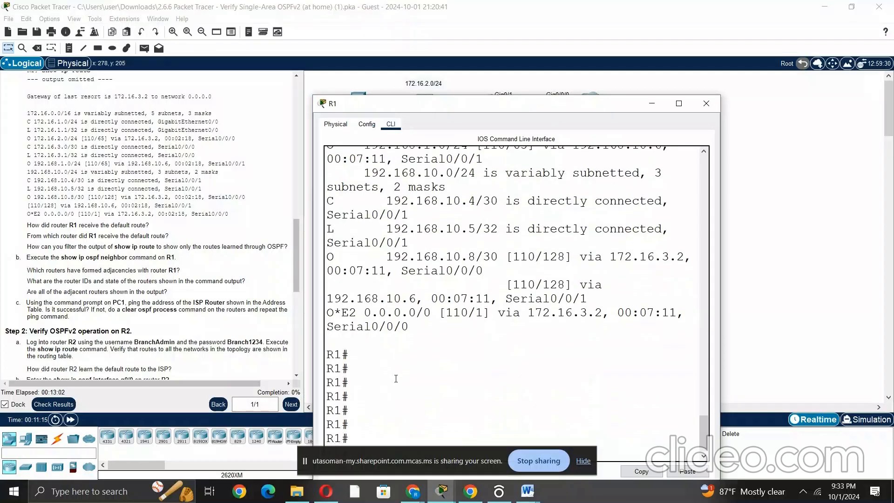
{"action": "left_click", "coordinate": [528, 449]}
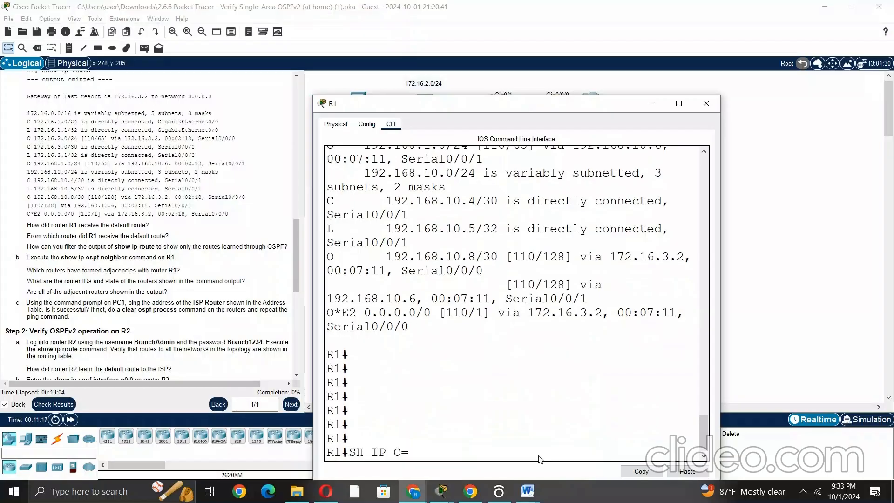
{"action": "key", "text": "BackSpace"}
{"action": "key", "text": "BackSpace"}
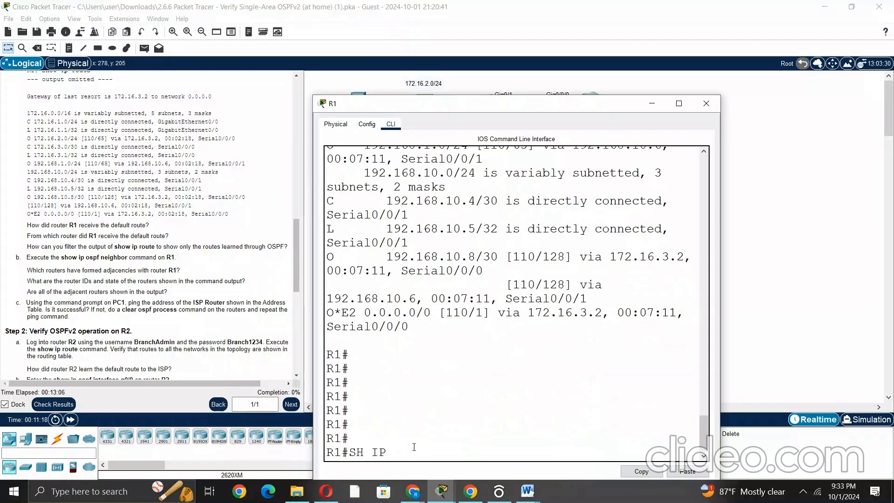
{"action": "type", "text": "ROU"}
{"action": "key", "text": "Tab"}
{"action": "type", "text": "T"}
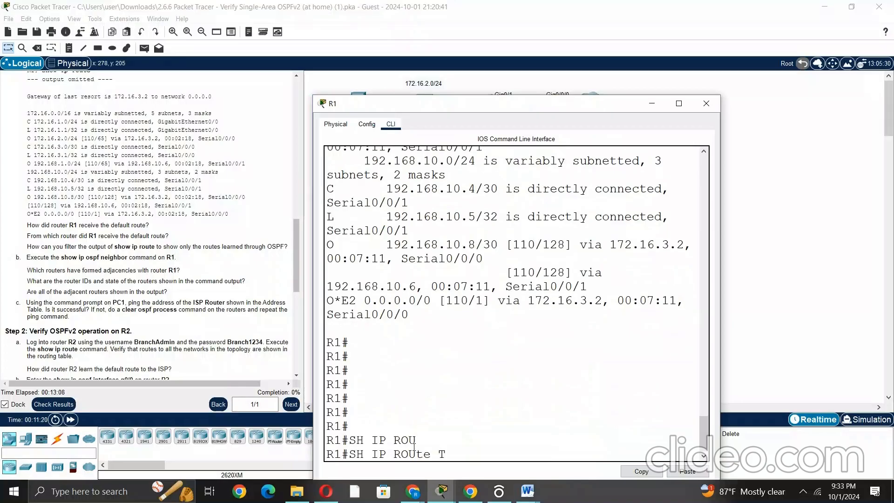
{"action": "key", "text": "BackSpace"}
{"action": "type", "text": "OSPF"}
{"action": "key", "text": "Return"}
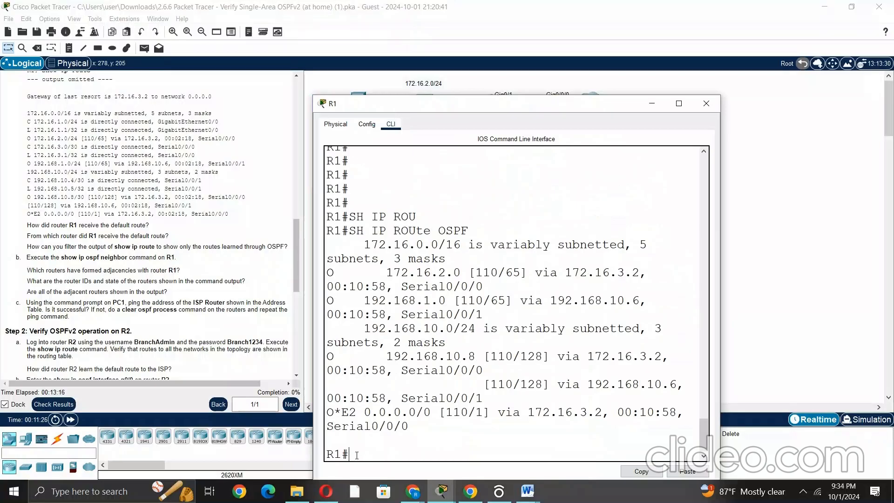
Step: Run SH IP ROUTE | INCLUDE O in R1's CLI to filter the routing table output
{"action": "type", "text": "SH IP ROUTE |"}
{"action": "type", "text": "IN"}
{"action": "type", "text": "CLUD"}
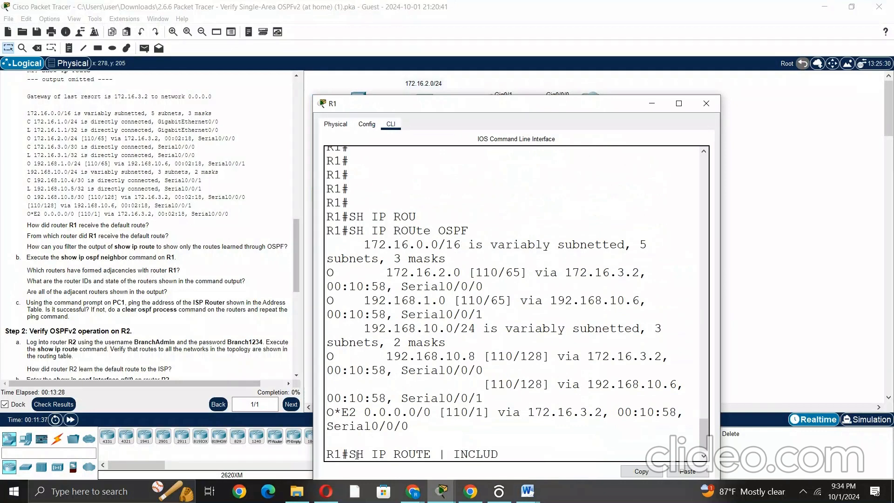
{"action": "type", "text": "E"}
{"action": "type", "text": "O"}
{"action": "key", "text": "Return"}
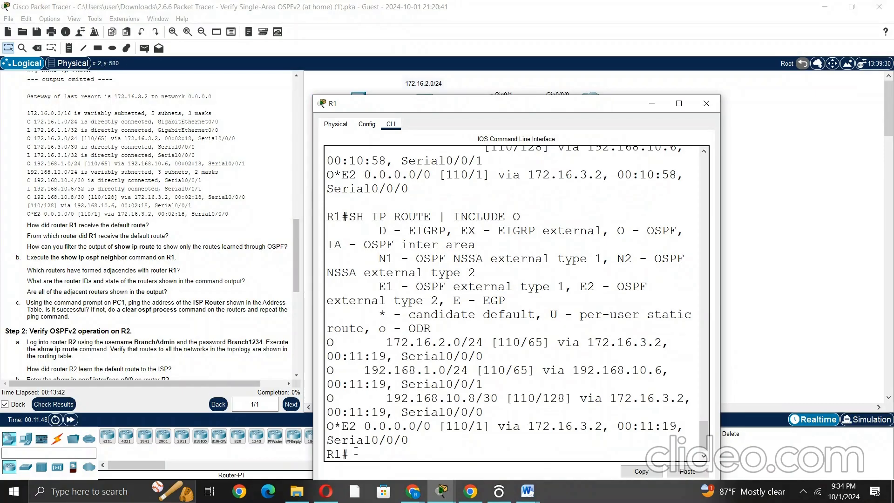
Step: Try to copy the SH IP ROUTE | INCLUDE O command from R1's CLI into the Word document below "R2"
{"action": "scroll", "coordinate": [469, 458], "scroll_direction": "up", "scroll_amount": 1}
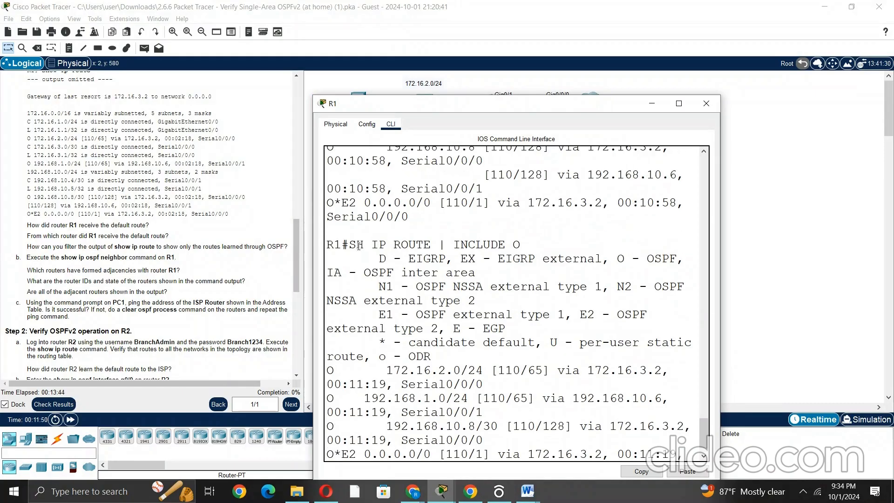
{"action": "left_click_drag", "start_coordinate": [349, 244], "coordinate": [520, 244]}
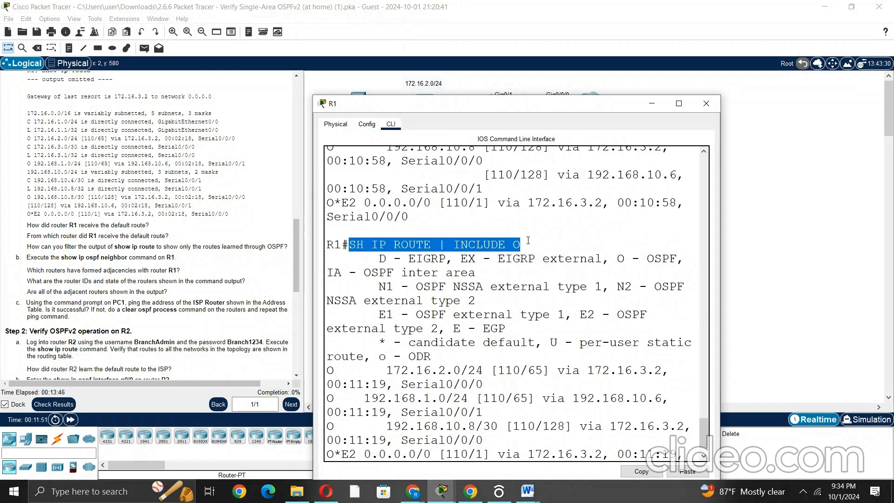
{"action": "key", "text": "ctrl+c"}
{"action": "left_click", "coordinate": [527, 491]}
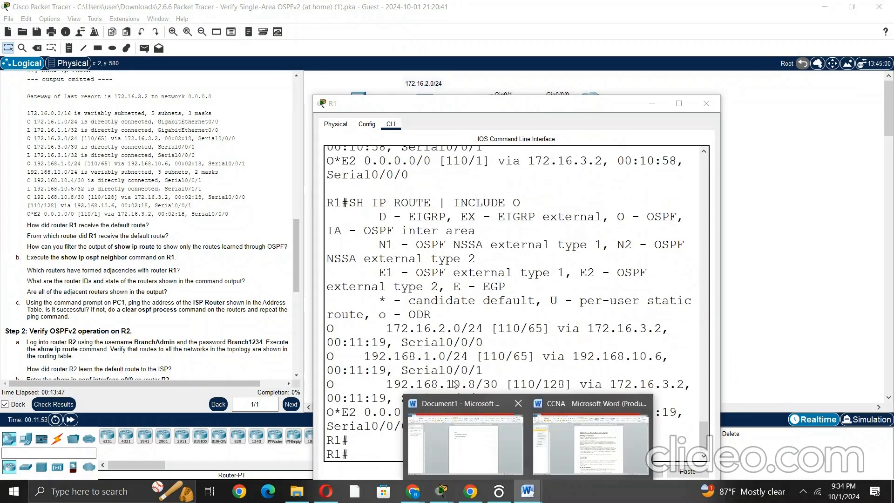
{"action": "left_click", "coordinate": [448, 410]}
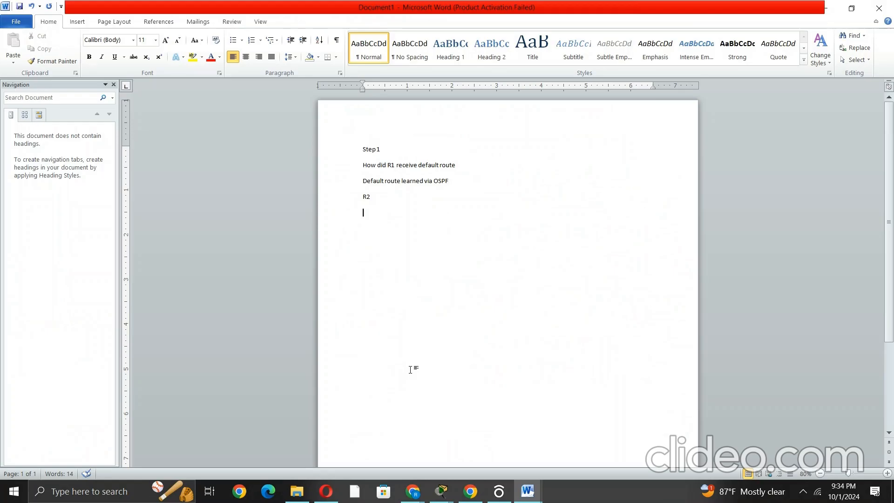
{"action": "right_click", "coordinate": [380, 212]}
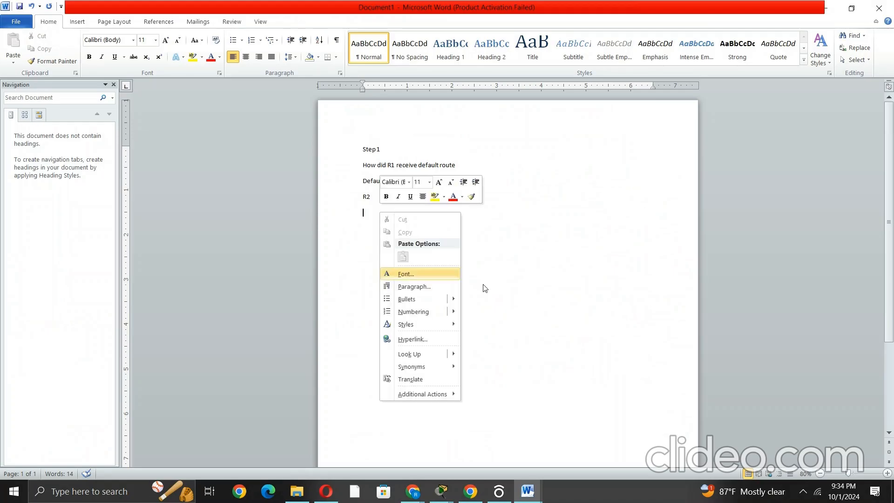
Step: Return to R1's CLI and compare the outputs of SH IP ROUTE OSPF and SH IP ROUTE | INCLUDE O
{"action": "left_click", "coordinate": [439, 495]}
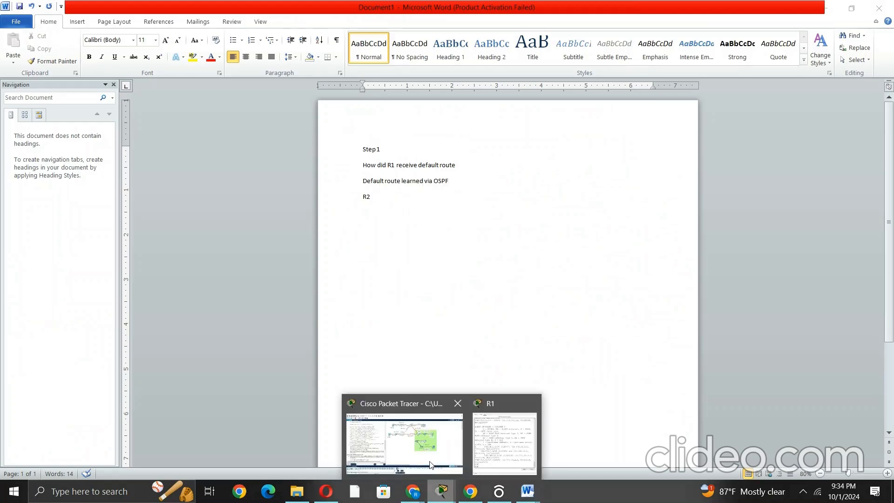
{"action": "left_click", "coordinate": [504, 442]}
{"action": "scroll", "coordinate": [430, 219], "scroll_direction": "up", "scroll_amount": 4}
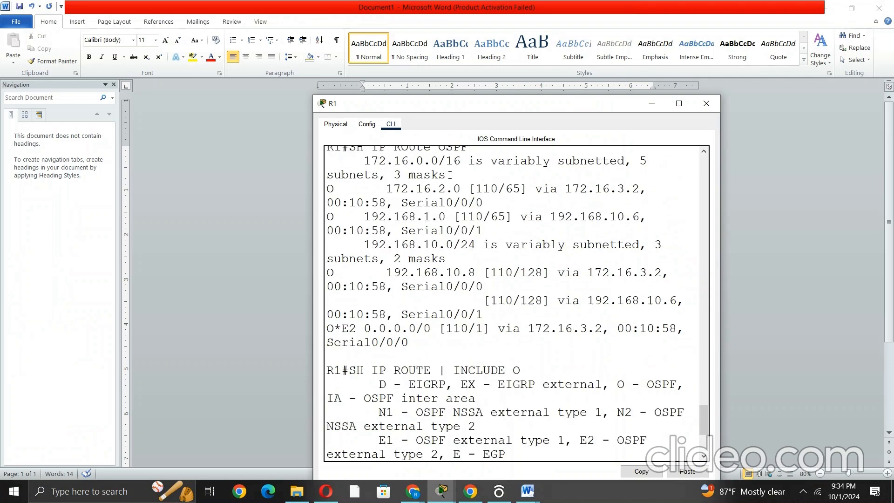
{"action": "scroll", "coordinate": [450, 175], "scroll_direction": "up", "scroll_amount": 3}
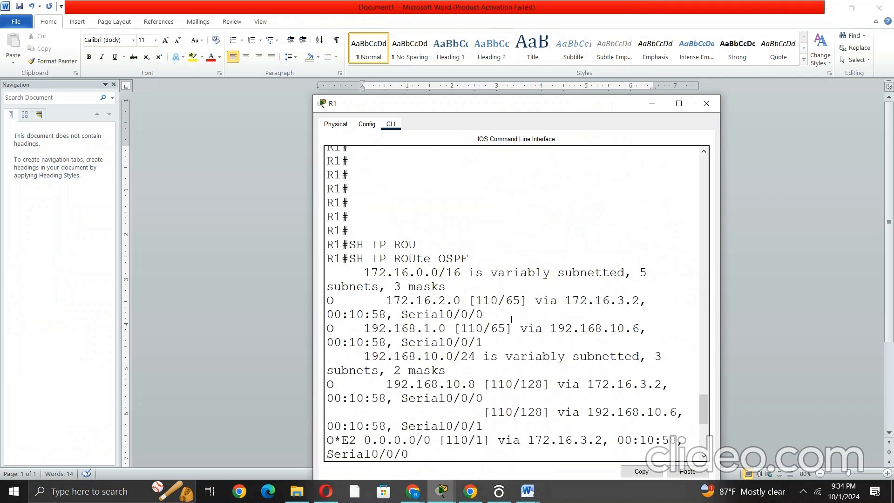
{"action": "scroll", "coordinate": [468, 418], "scroll_direction": "down", "scroll_amount": 2}
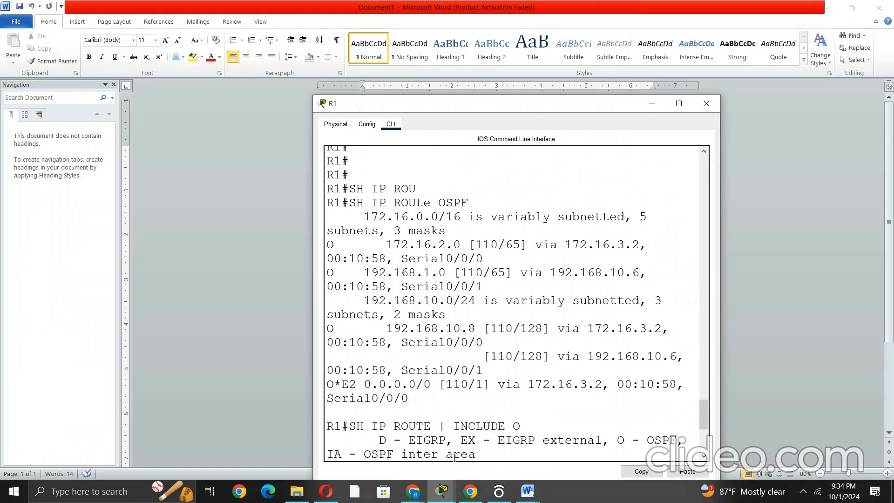
{"action": "scroll", "coordinate": [394, 229], "scroll_direction": "up", "scroll_amount": 2}
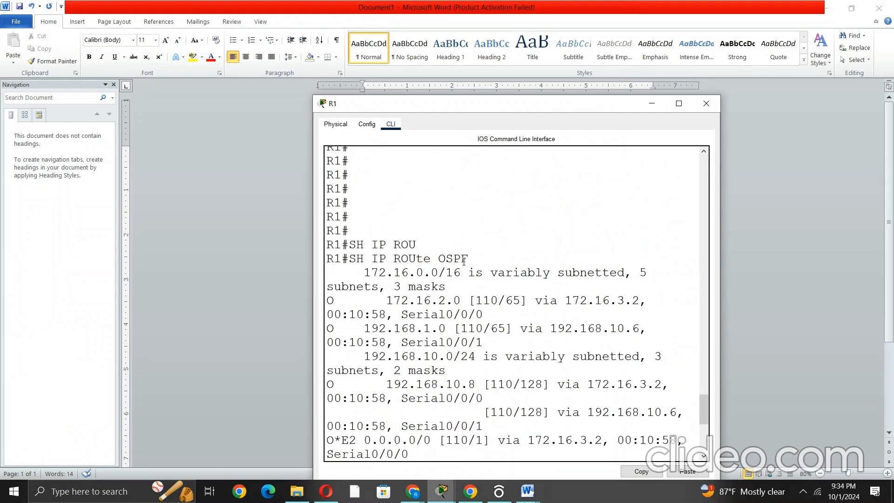
Step: Bring Packet Tracer back with R1's CLI and run SH IP OSPF NEIGHBOR to list R1's OSPF neighbors
{"action": "mouse_move", "coordinate": [446, 498]}
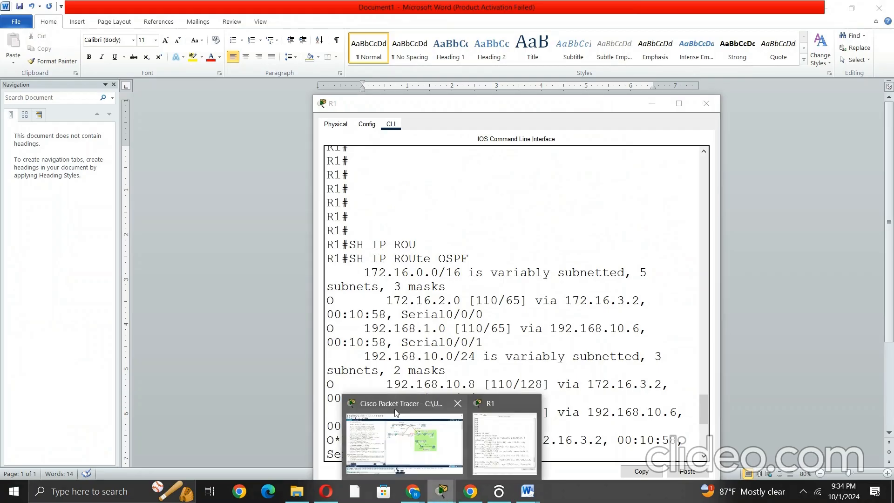
{"action": "left_click", "coordinate": [397, 418]}
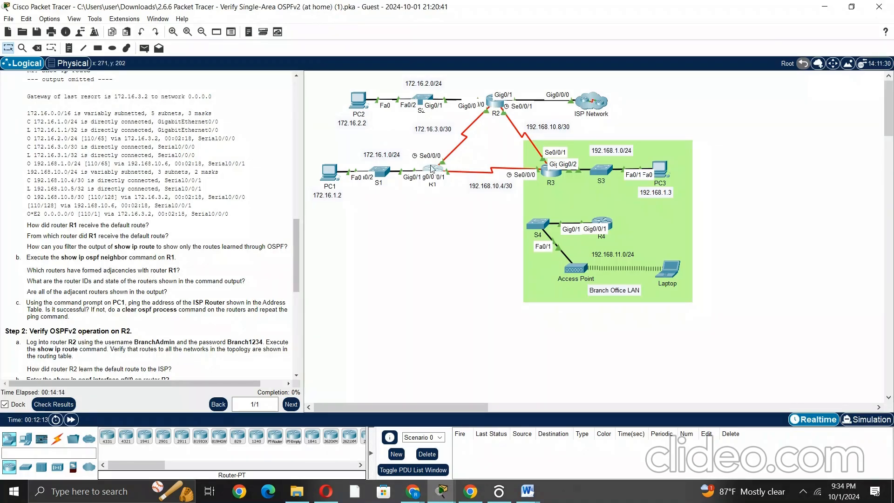
{"action": "left_click", "coordinate": [432, 168]}
{"action": "left_click_drag", "start_coordinate": [409, 454], "coordinate": [460, 442]}
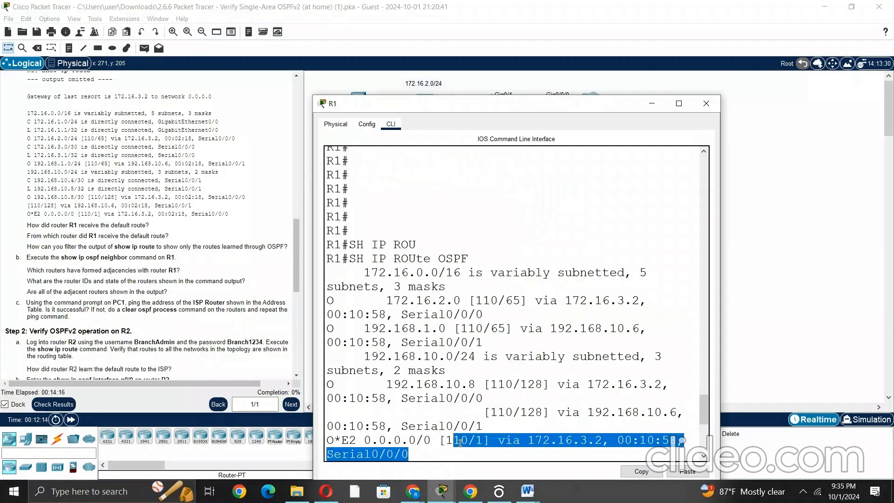
{"action": "key", "text": "Return"}
{"action": "key", "text": "Return"}
{"action": "type", "text": "SH "}
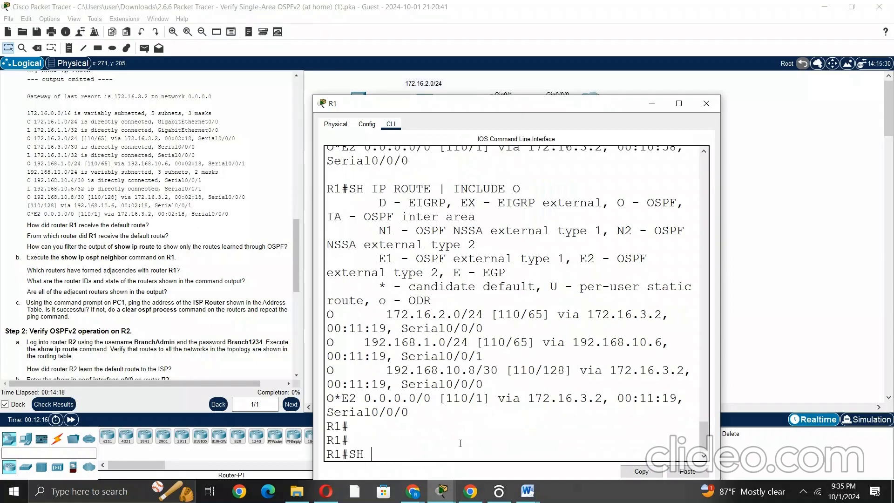
{"action": "type", "text": "IP OSPF NEI"}
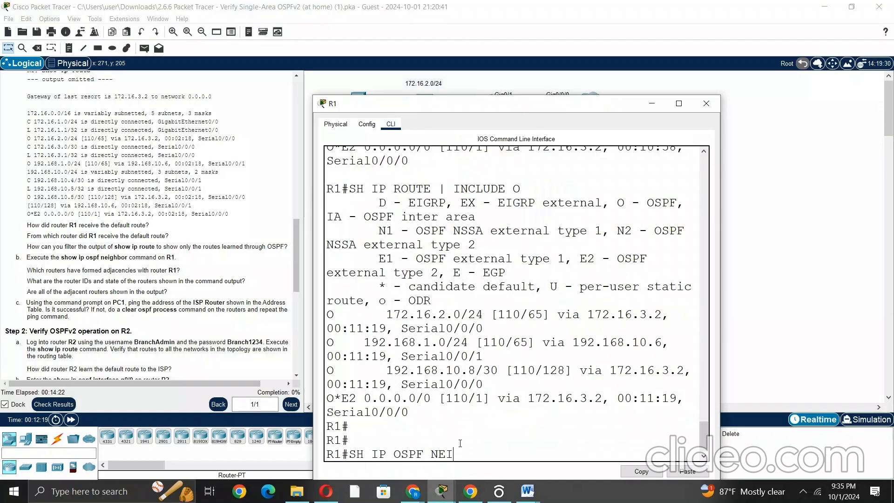
{"action": "key", "text": "Tab"}
{"action": "key", "text": "Return"}
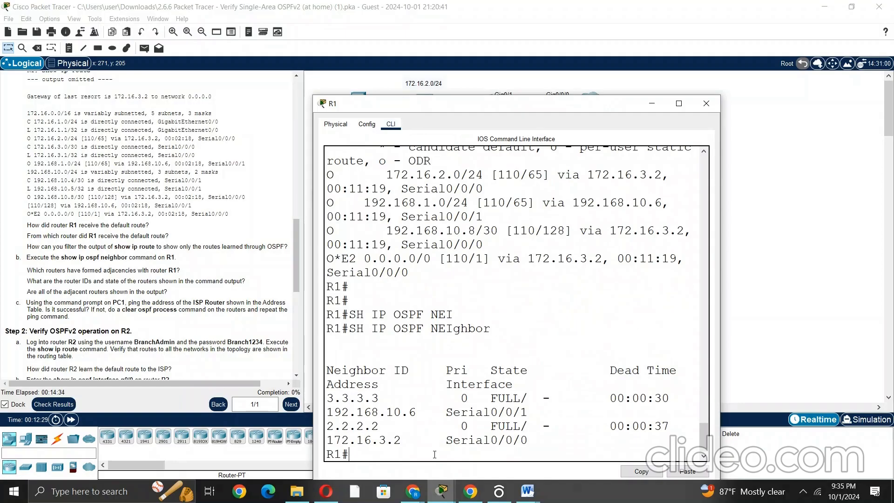
Step: Move the R1 window aside and compare the neighbor output with the topology, the lab questions and the addressing table
{"action": "left_click_drag", "start_coordinate": [500, 106], "coordinate": [728, 170]}
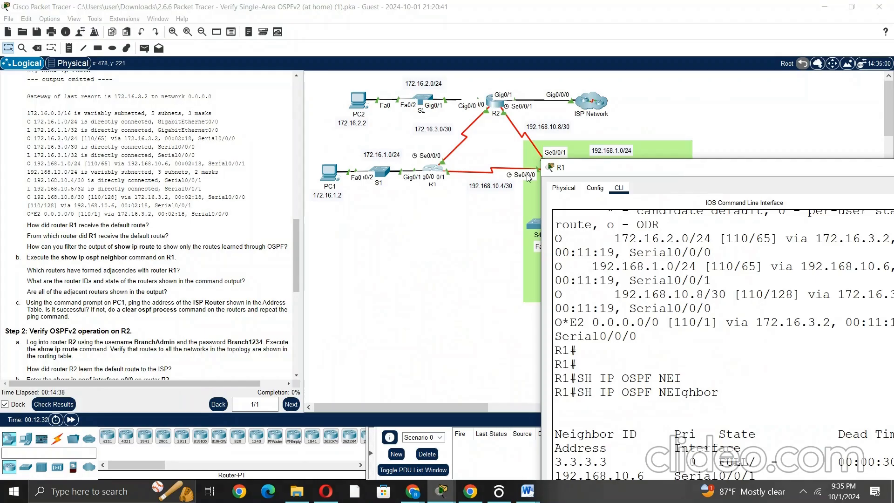
{"action": "left_click_drag", "start_coordinate": [569, 162], "coordinate": [602, 164]}
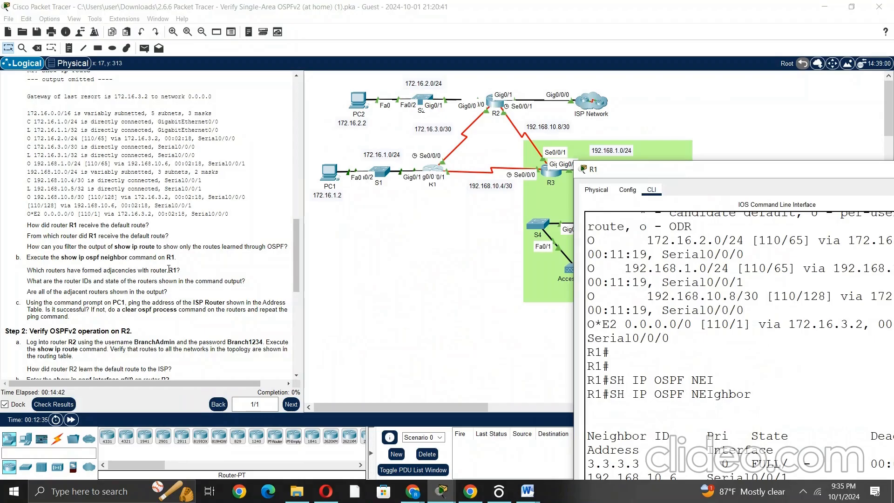
{"action": "left_click_drag", "start_coordinate": [649, 163], "coordinate": [527, 93]}
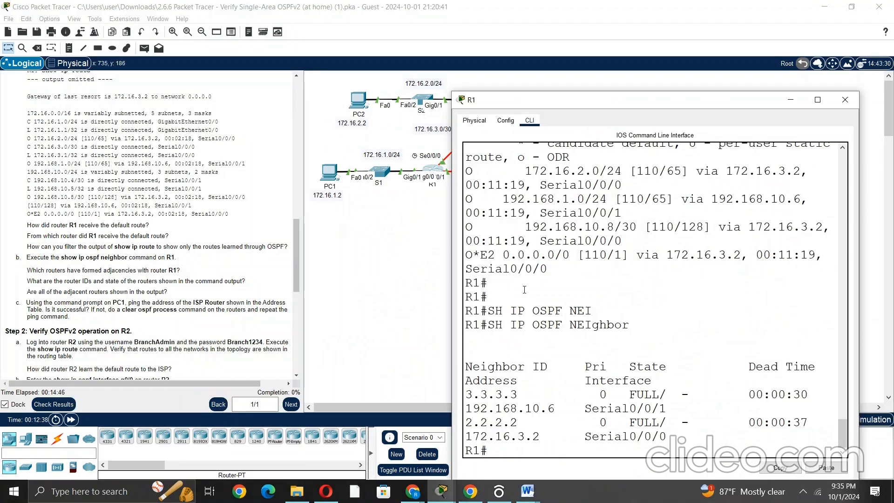
{"action": "left_click_drag", "start_coordinate": [548, 104], "coordinate": [651, 129]}
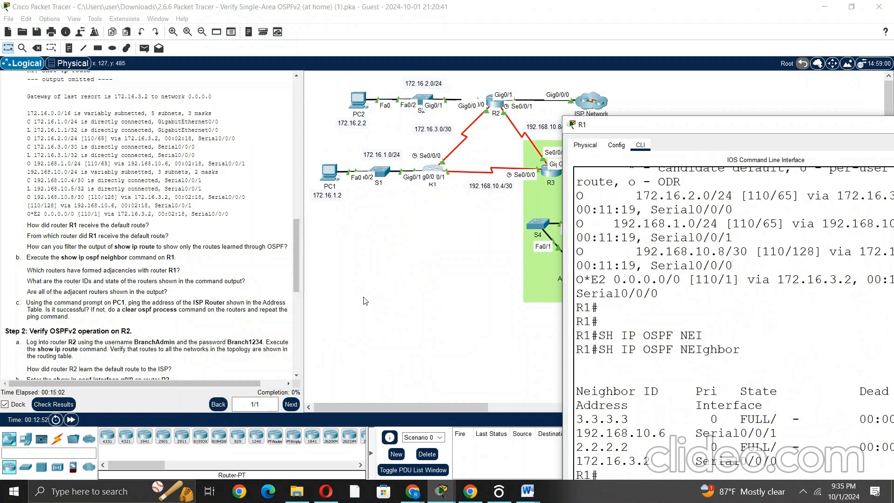
{"action": "scroll", "coordinate": [207, 182], "scroll_direction": "up", "scroll_amount": 5}
{"action": "scroll", "coordinate": [156, 159], "scroll_direction": "up", "scroll_amount": 10}
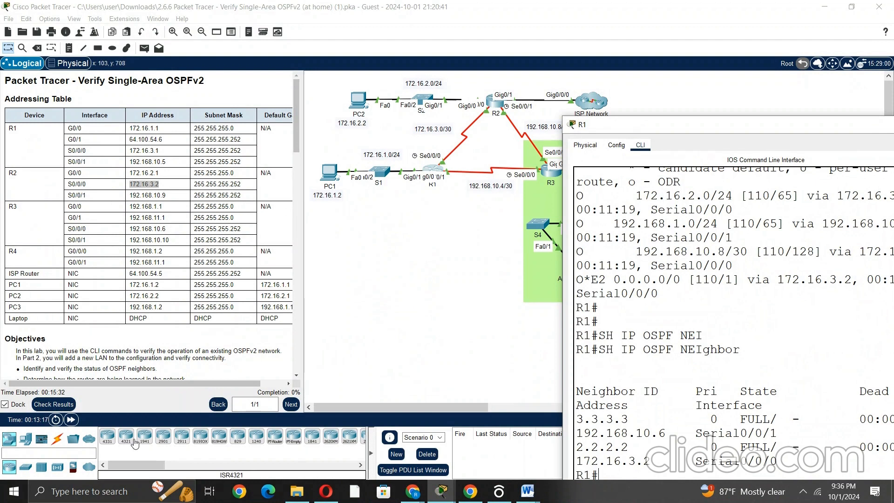
Step: Read the lab's instruction for pinging the ISP Router and open the Command Prompt on PC1
{"action": "mouse_move", "coordinate": [427, 499]}
{"action": "left_click", "coordinate": [395, 404]}
{"action": "scroll", "coordinate": [106, 334], "scroll_direction": "down", "scroll_amount": 20}
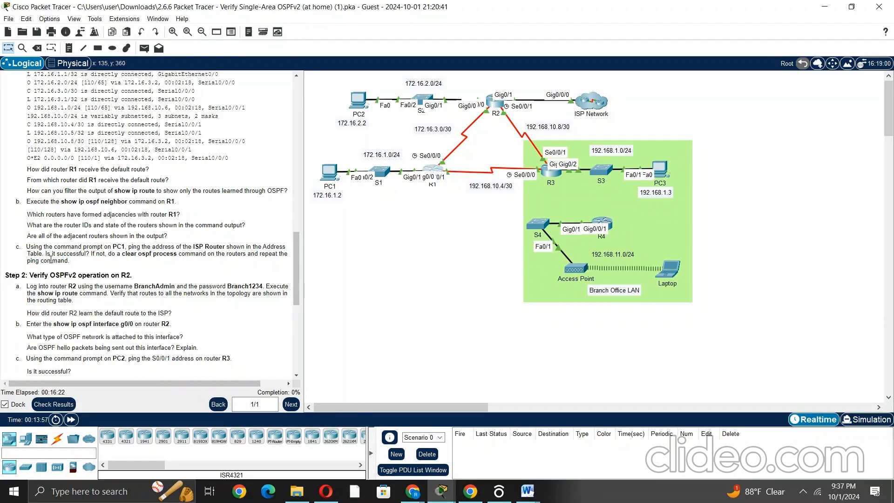
{"action": "mouse_move", "coordinate": [329, 179]}
{"action": "left_click", "coordinate": [330, 177]}
{"action": "left_click", "coordinate": [398, 95]}
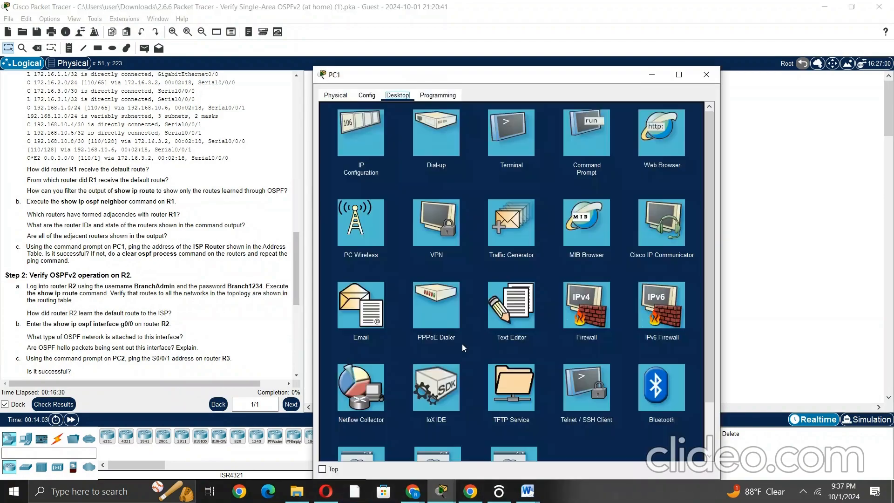
{"action": "left_click", "coordinate": [591, 140]}
Step: Look up the ISP Router's address in the addressing table and ping 64.100.54.5 from PC1's Command Prompt
{"action": "type", "text": "PING"}
{"action": "scroll", "coordinate": [108, 216], "scroll_direction": "up", "scroll_amount": 3}
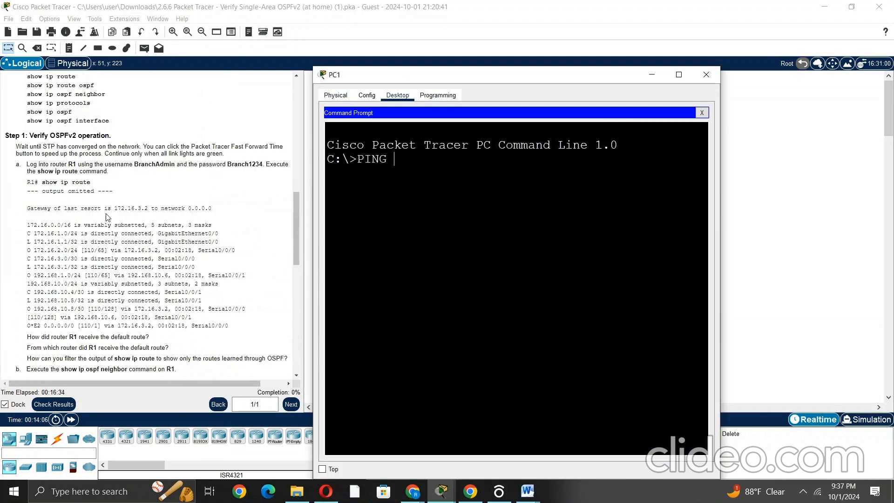
{"action": "scroll", "coordinate": [107, 217], "scroll_direction": "up", "scroll_amount": 10}
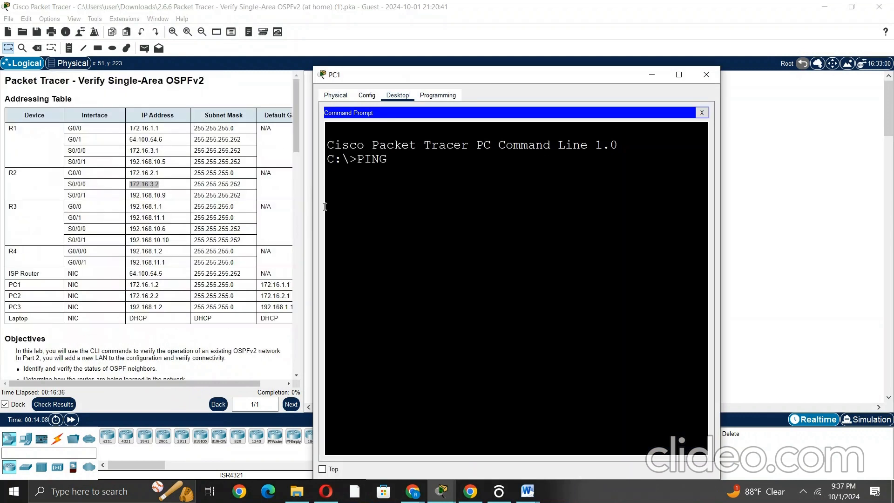
{"action": "type", "text": "64.100"}
{"action": "key", "text": "Return"}
{"action": "key", "text": "Up"}
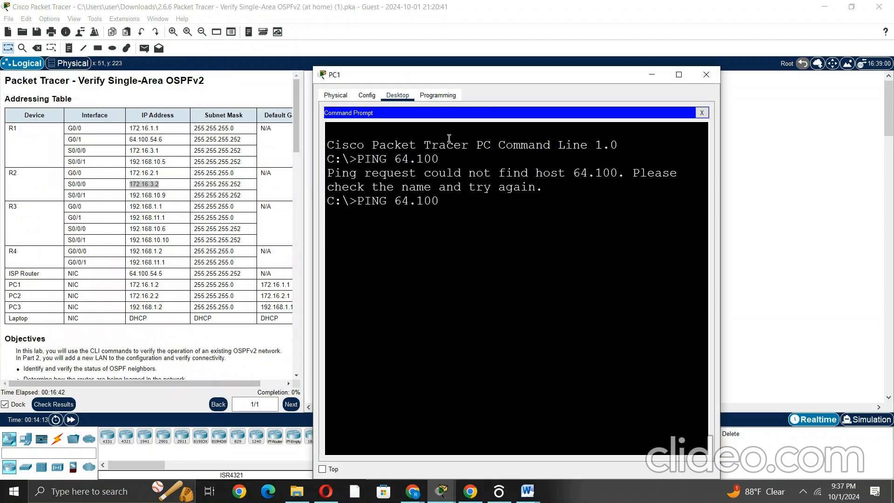
{"action": "type", "text": "."}
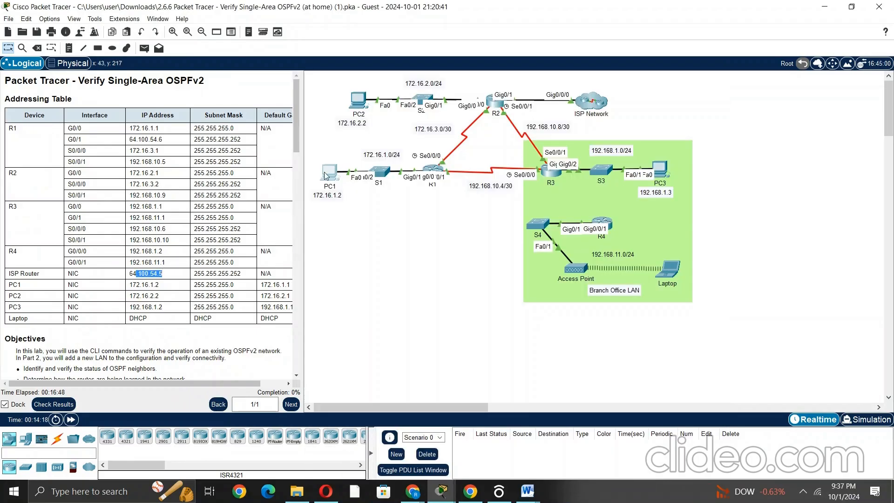
{"action": "left_click", "coordinate": [324, 171]}
{"action": "type", "text": "54.5"}
{"action": "key", "text": "Return"}
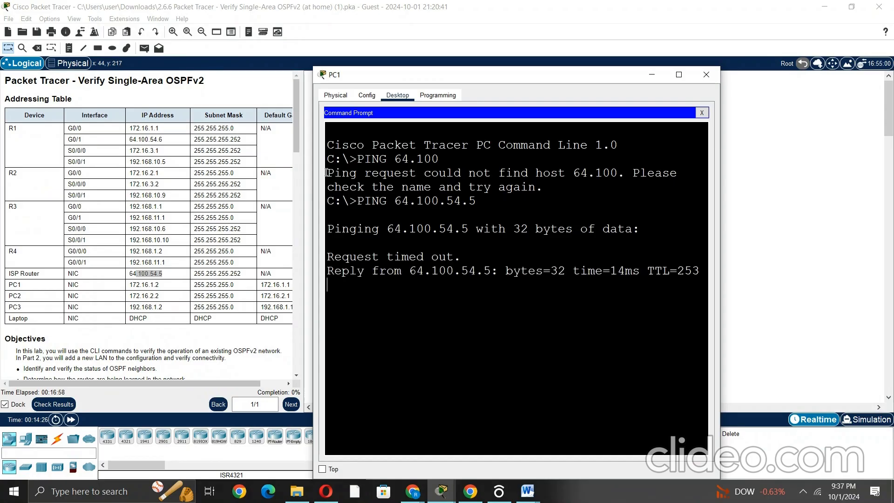
Step: Read the lab's steps for verifying OSPFv2 on R2 and R3, and review the ping output on PC1
{"action": "scroll", "coordinate": [94, 338], "scroll_direction": "down", "scroll_amount": 1}
{"action": "scroll", "coordinate": [95, 338], "scroll_direction": "down", "scroll_amount": 10}
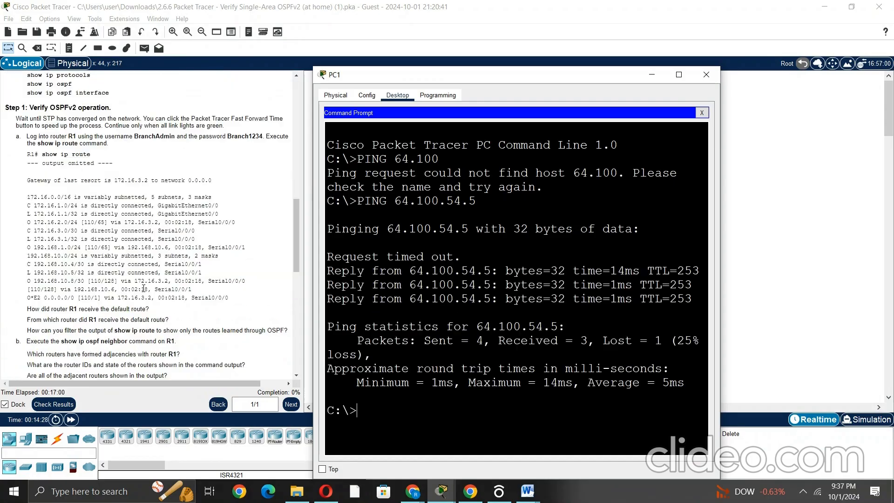
{"action": "scroll", "coordinate": [144, 288], "scroll_direction": "down", "scroll_amount": 9}
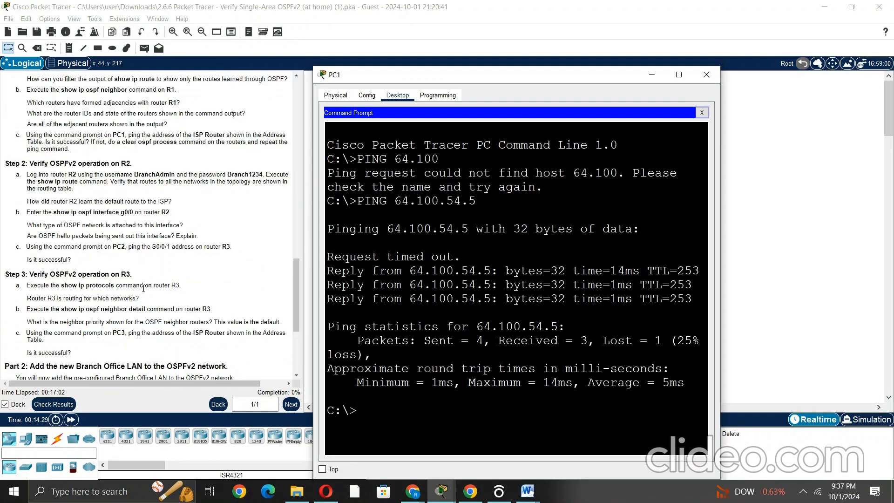
{"action": "scroll", "coordinate": [164, 267], "scroll_direction": "down", "scroll_amount": 3}
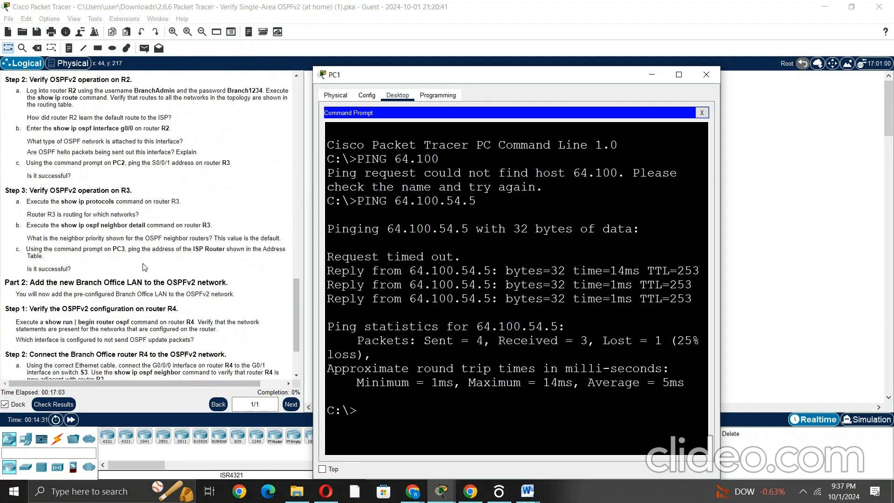
{"action": "scroll", "coordinate": [148, 258], "scroll_direction": "up", "scroll_amount": 3}
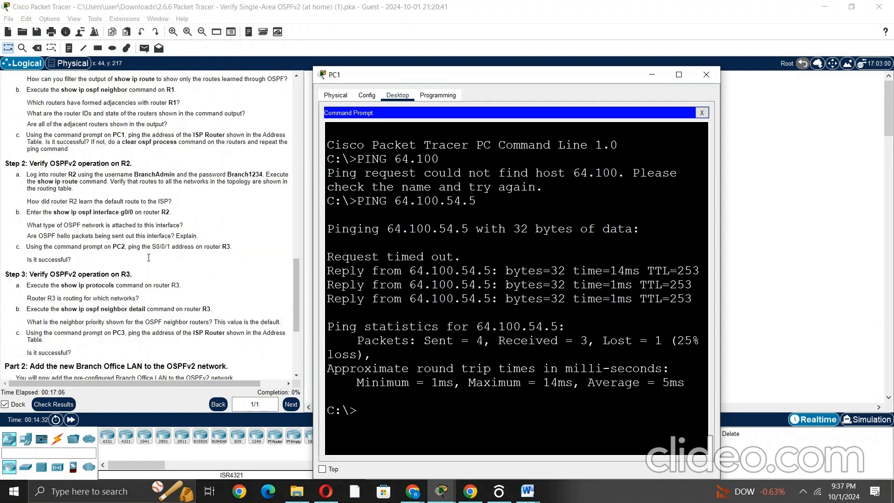
{"action": "scroll", "coordinate": [125, 201], "scroll_direction": "up", "scroll_amount": 2}
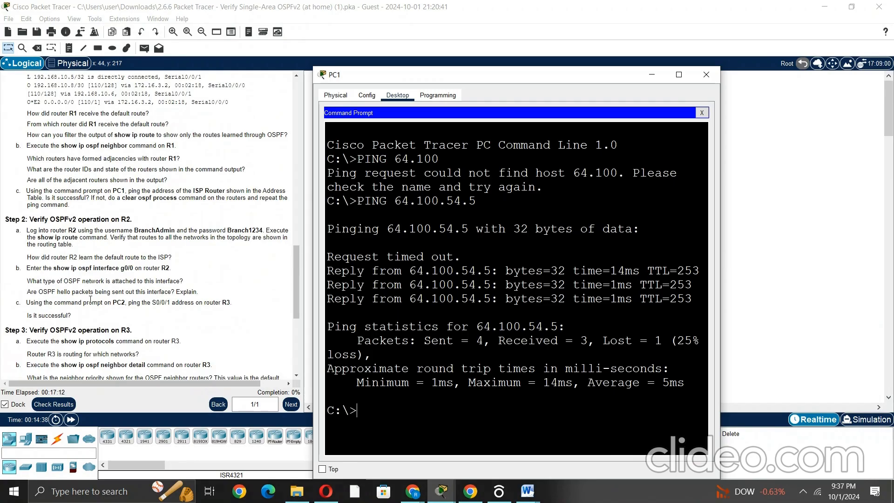
{"action": "left_click", "coordinate": [90, 300]}
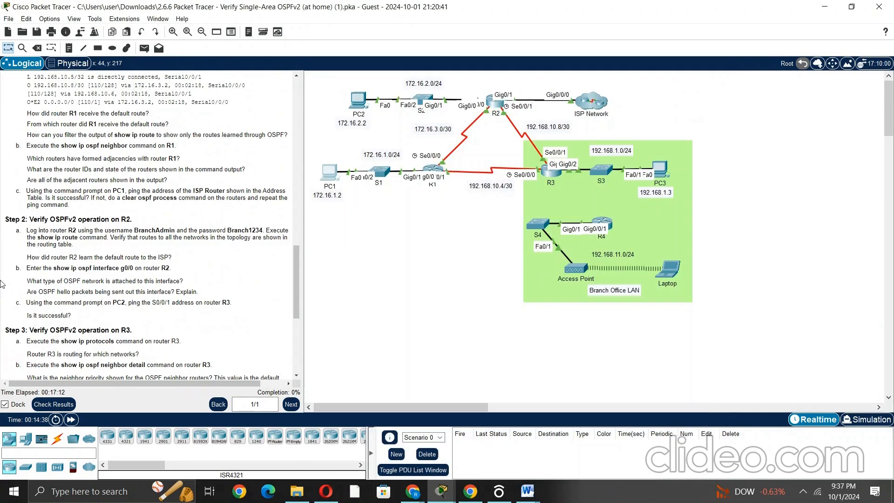
{"action": "left_click", "coordinate": [337, 179]}
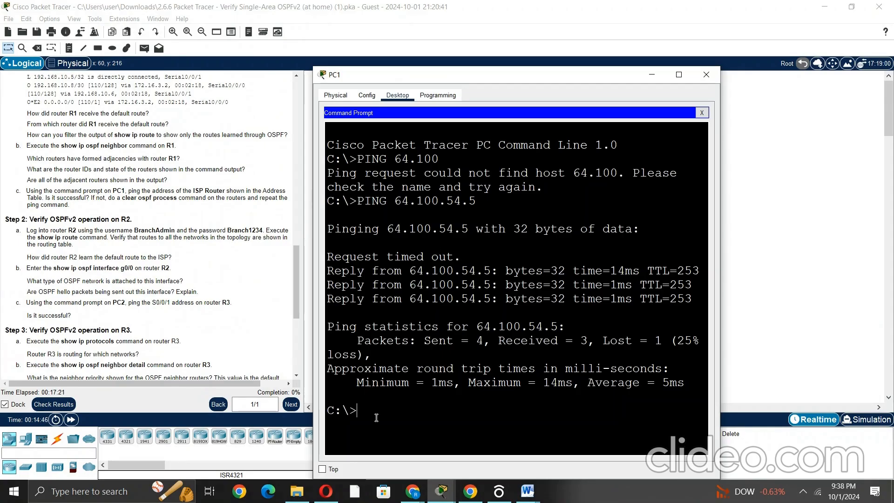
Step: Repeat the ping to 64.100.54.5 from PC1's Command Prompt and close the PC1 window
{"action": "key", "text": "Up"}
{"action": "key", "text": "Return"}
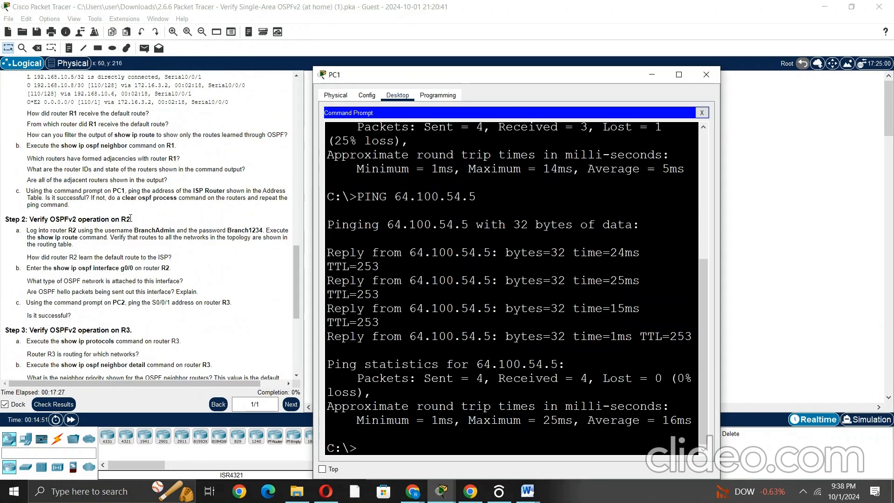
{"action": "left_click", "coordinate": [706, 75]}
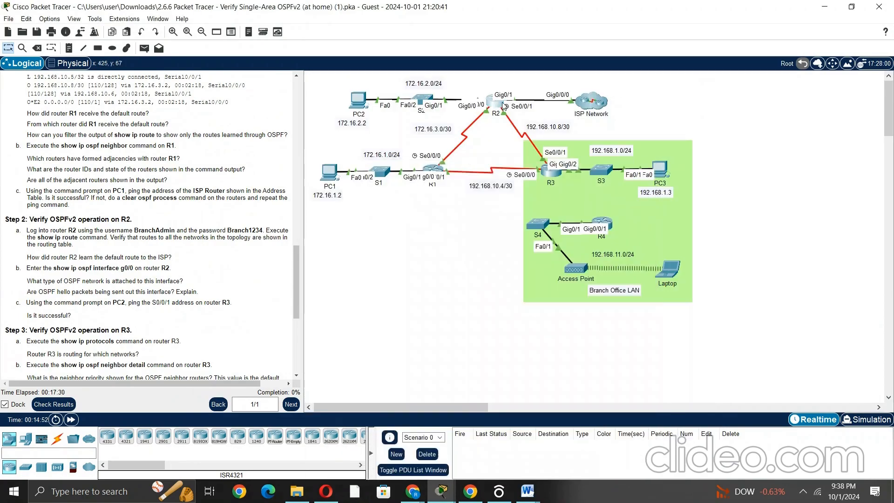
Step: Open router R2's command line and log in with the username BranchAdmin and the account password
{"action": "left_click", "coordinate": [503, 106]}
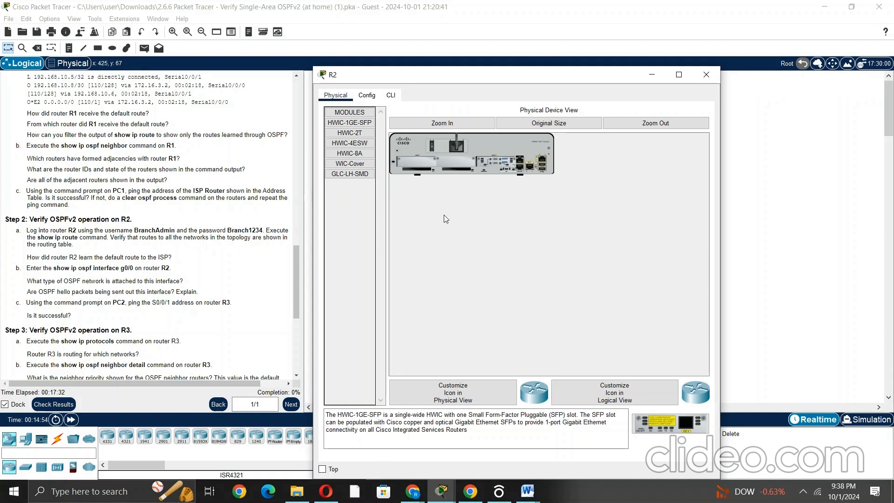
{"action": "left_click", "coordinate": [391, 95]}
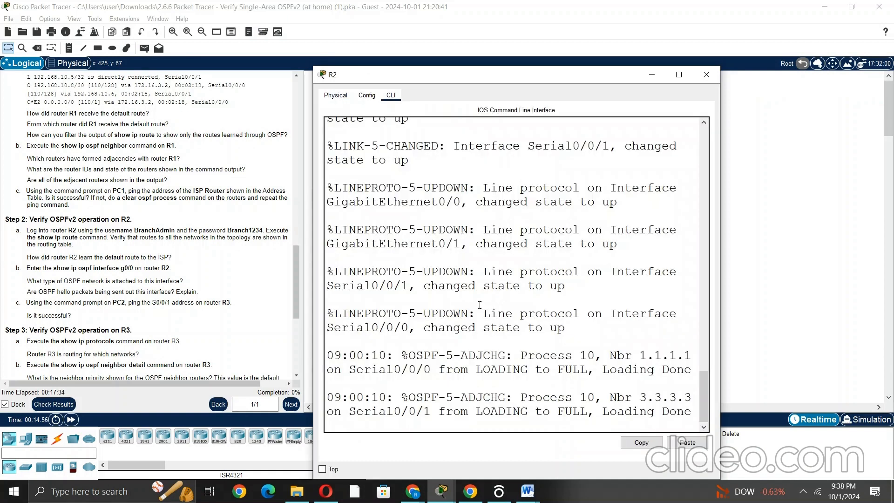
{"action": "key", "text": "Return"}
{"action": "type", "text": "bRA"}
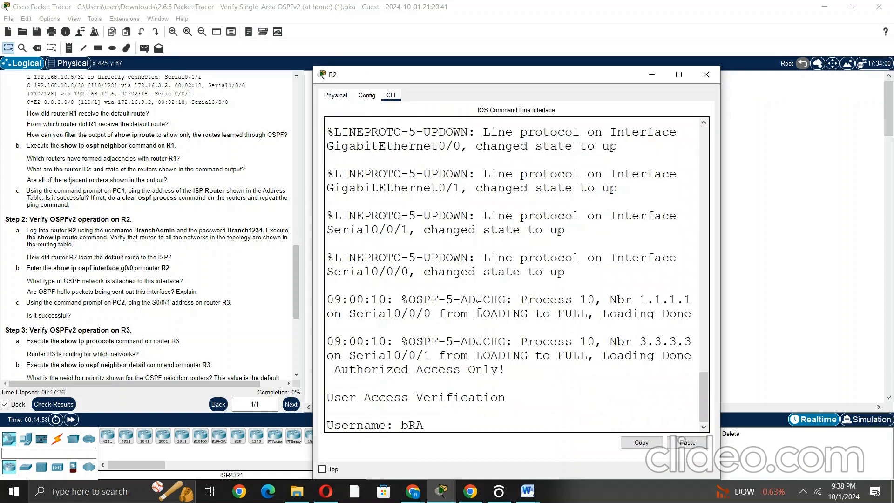
{"action": "key", "text": "BackSpace"}
{"action": "key", "text": "BackSpace"}
{"action": "key", "text": "BackSpace"}
{"action": "type", "text": "BranchAdmin"}
{"action": "key", "text": "Return"}
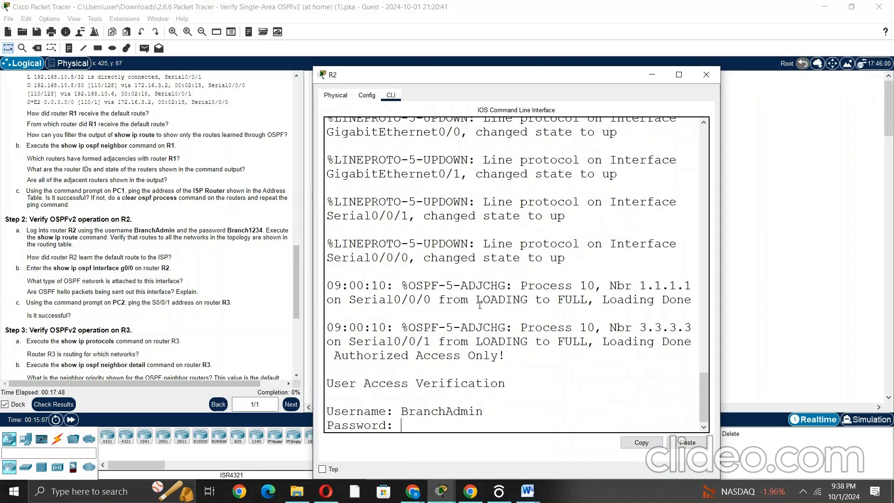
{"action": "key", "text": "Return"}
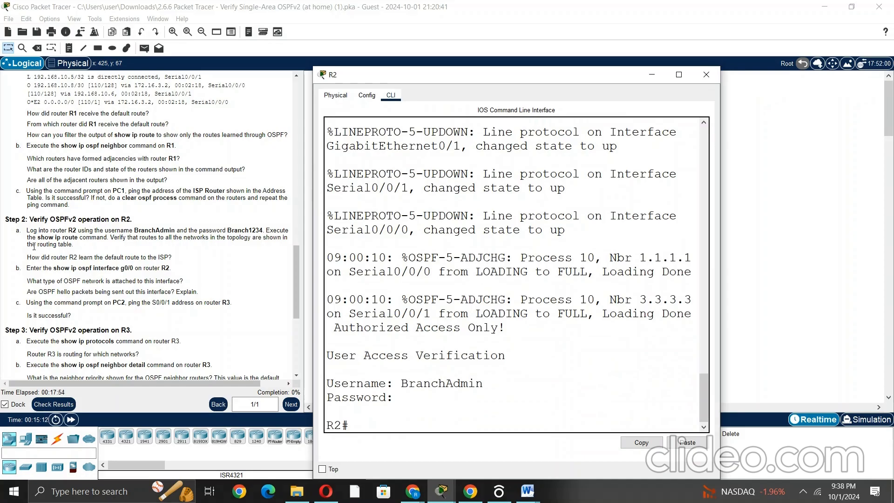
Step: Display R2's full IP routing table, mark the code of the default route entry, and close the R2 window
{"action": "type", "text": "sh ip rou"}
{"action": "key", "text": "Return"}
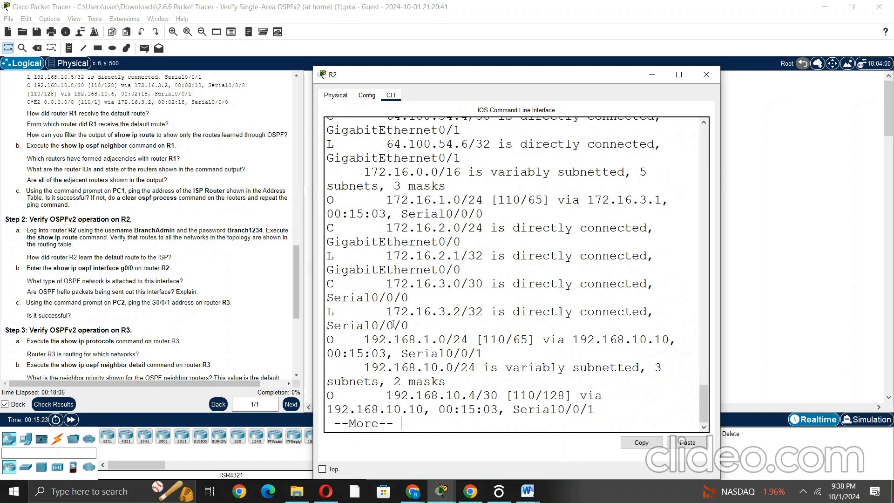
{"action": "key", "text": "Return"}
{"action": "key", "text": "Return"}
{"action": "key", "text": "Return"}
{"action": "key", "text": "Return"}
{"action": "key", "text": "Return"}
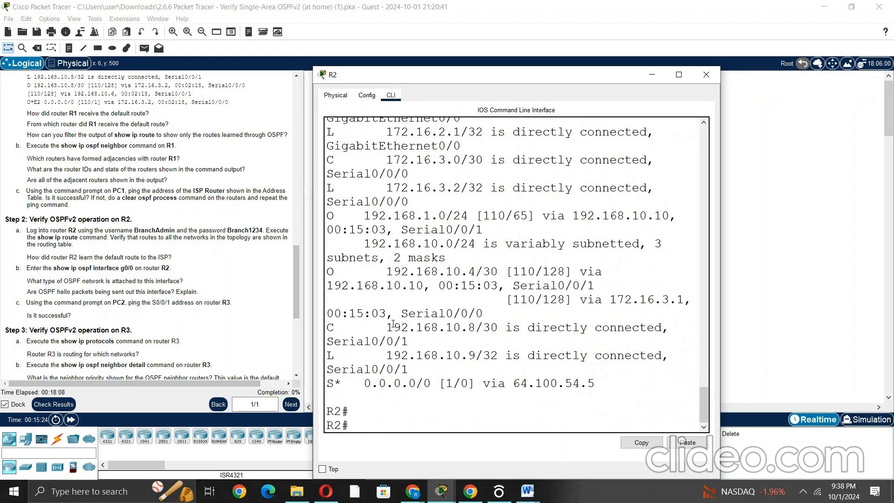
{"action": "key", "text": "Return"}
{"action": "key", "text": "Return"}
{"action": "scroll", "coordinate": [505, 257], "scroll_direction": "up", "scroll_amount": 1}
{"action": "left_click_drag", "start_coordinate": [330, 383], "coordinate": [342, 383]}
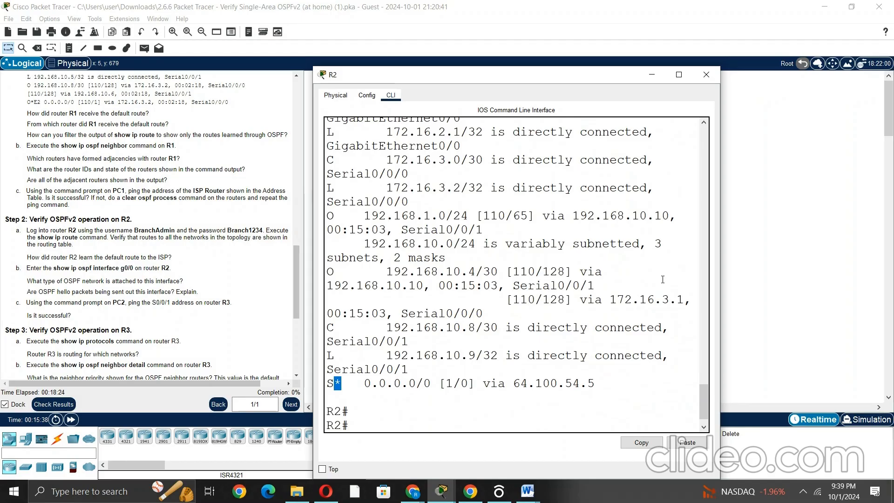
{"action": "left_click", "coordinate": [706, 75]}
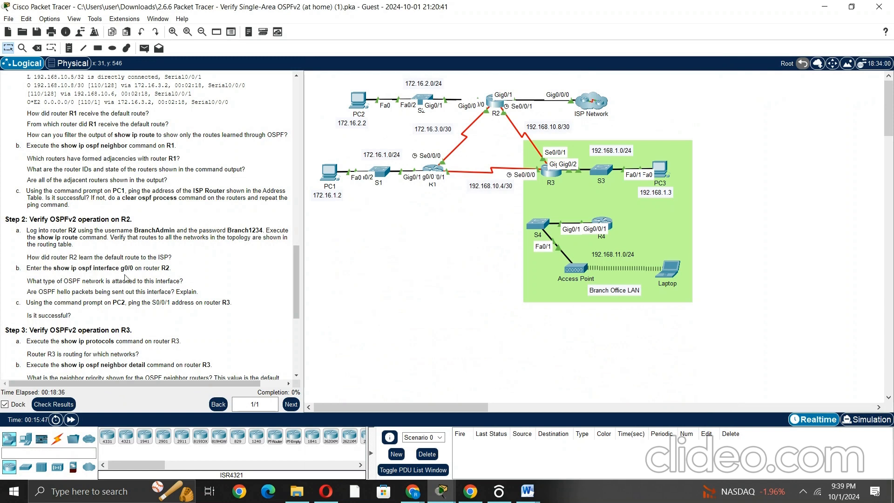
Step: Reopen R2's command line and show the OSPF details of interface g0/0
{"action": "left_click", "coordinate": [495, 100]}
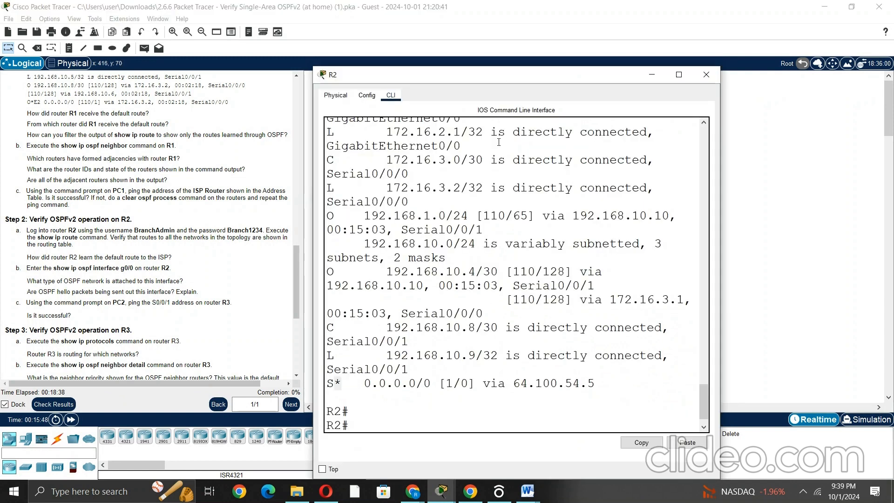
{"action": "key", "text": "Return"}
{"action": "key", "text": "Return"}
{"action": "key", "text": "Return"}
{"action": "type", "text": "sh ip ospf int g0/0"}
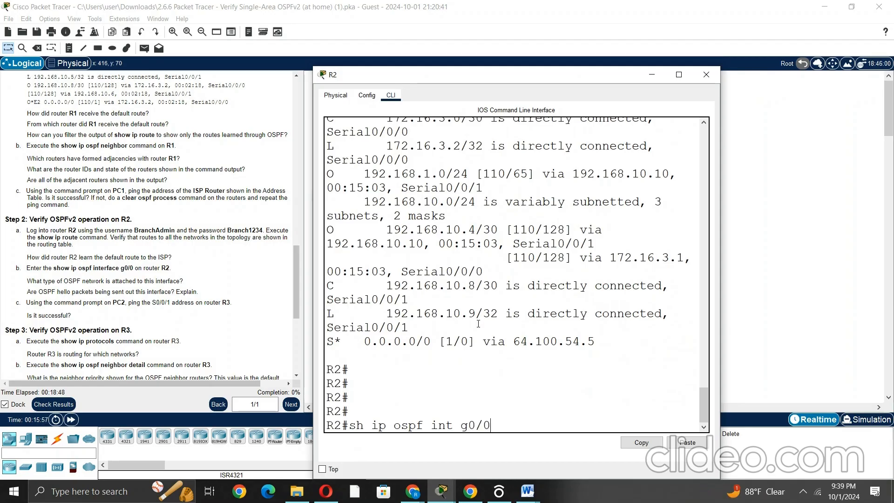
{"action": "key", "text": "Return"}
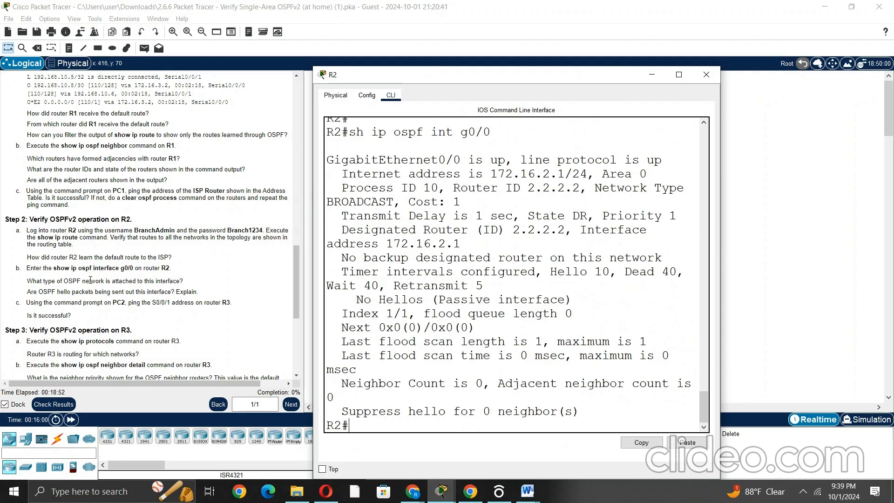
Step: Examine the network type and hello status in R2's g0/0 OSPF output and compare them with the topology
{"action": "left_click_drag", "start_coordinate": [606, 68], "coordinate": [622, 261]}
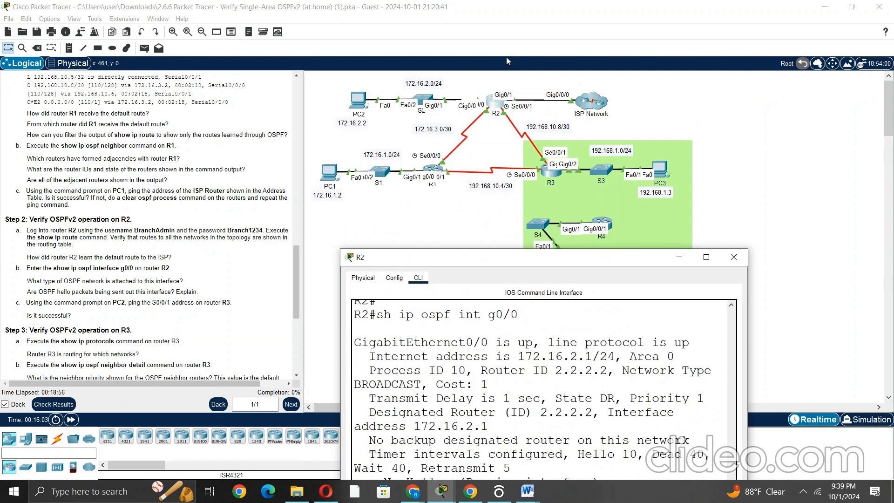
{"action": "left_click_drag", "start_coordinate": [413, 260], "coordinate": [437, 134]}
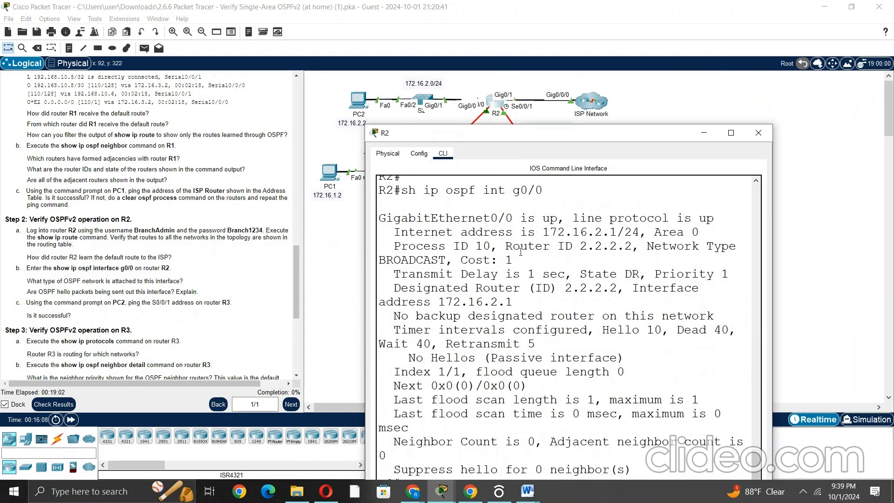
{"action": "left_click_drag", "start_coordinate": [647, 249], "coordinate": [443, 262]}
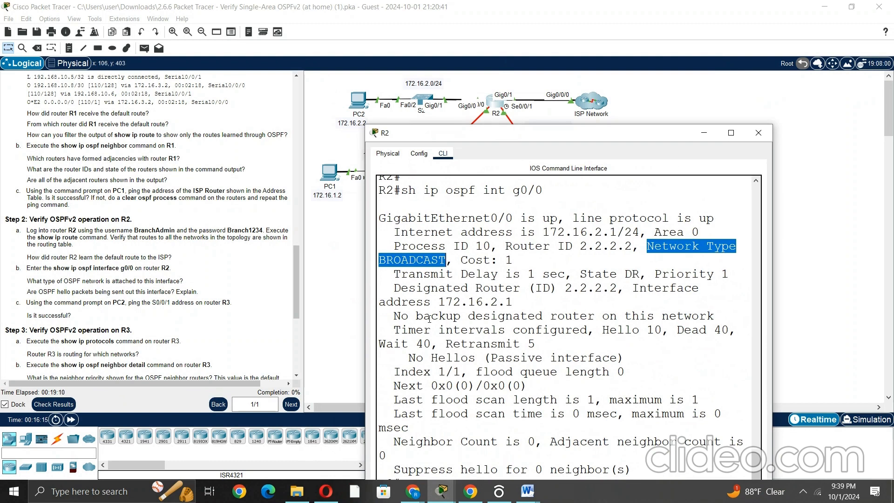
{"action": "left_click_drag", "start_coordinate": [412, 359], "coordinate": [628, 357]}
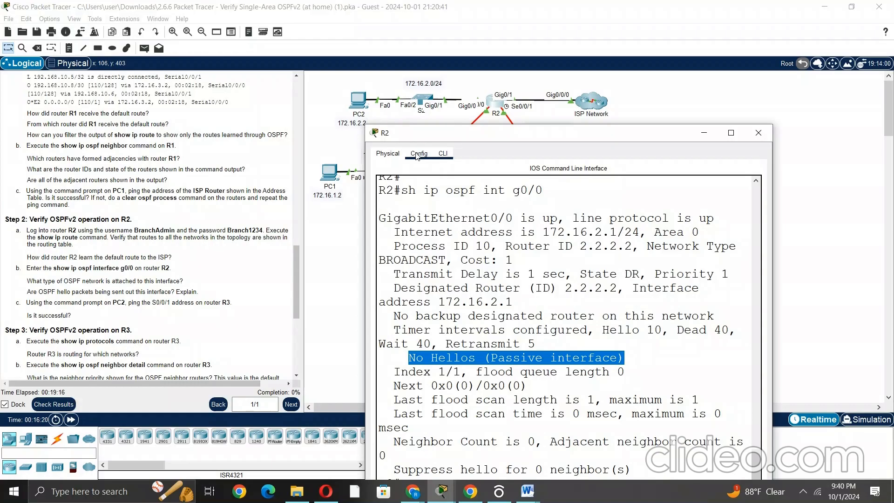
{"action": "left_click_drag", "start_coordinate": [450, 142], "coordinate": [610, 236]}
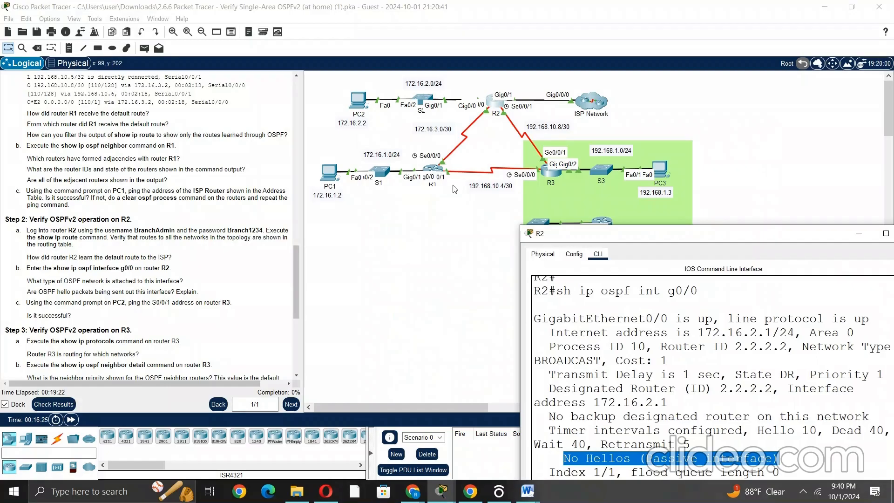
{"action": "left_click_drag", "start_coordinate": [579, 236], "coordinate": [469, 120]}
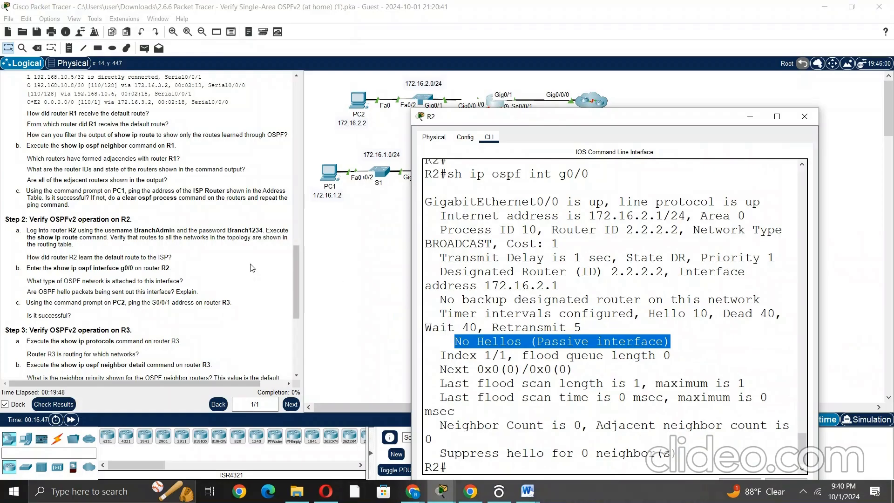
Step: Review the lab's ping instruction for PC2 and look up router R3's serial interface addresses in the addressing table
{"action": "scroll", "coordinate": [252, 267], "scroll_direction": "up", "scroll_amount": 3}
{"action": "scroll", "coordinate": [252, 268], "scroll_direction": "down", "scroll_amount": 4}
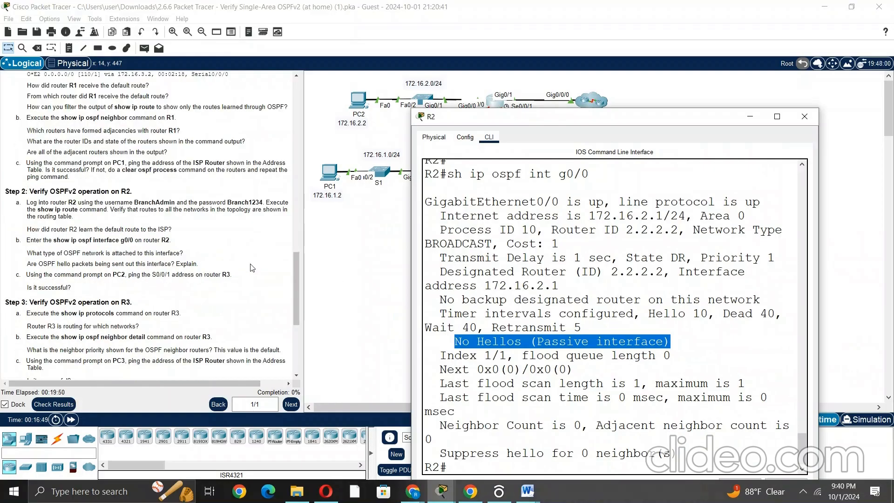
{"action": "scroll", "coordinate": [198, 263], "scroll_direction": "up", "scroll_amount": 15}
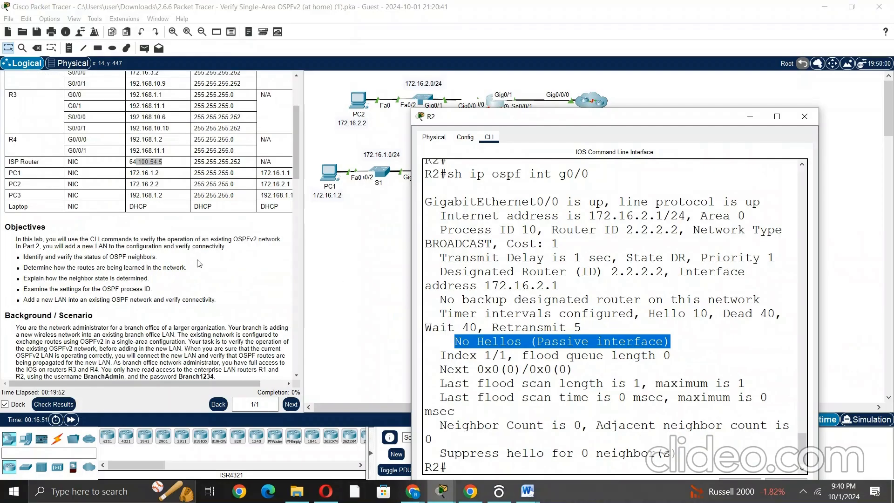
{"action": "scroll", "coordinate": [176, 253], "scroll_direction": "down", "scroll_amount": 12}
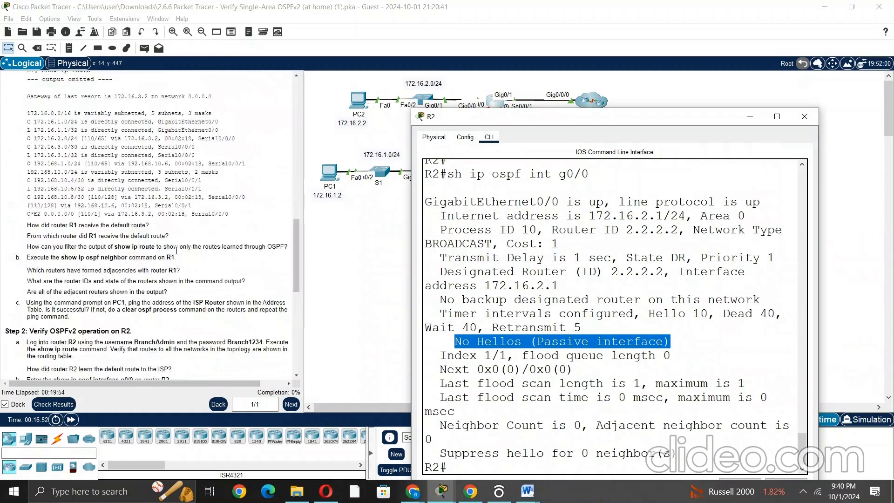
{"action": "scroll", "coordinate": [177, 251], "scroll_direction": "down", "scroll_amount": 3}
{"action": "scroll", "coordinate": [208, 275], "scroll_direction": "up", "scroll_amount": 1}
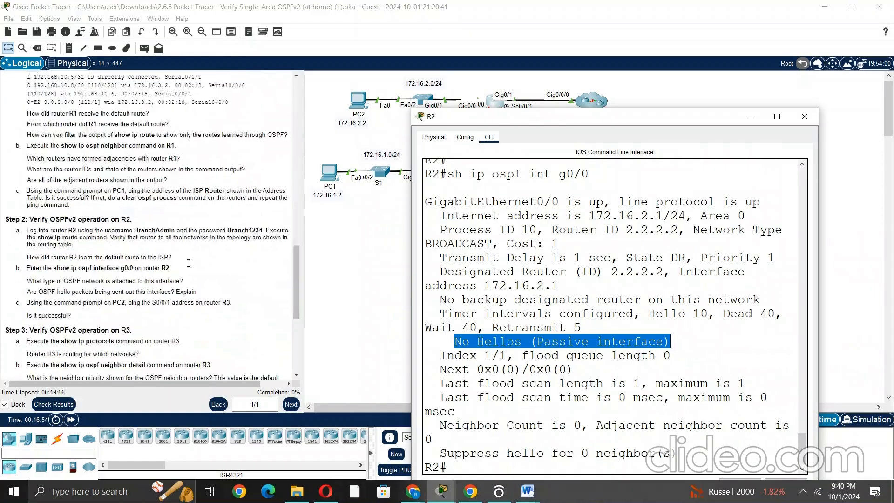
{"action": "scroll", "coordinate": [188, 264], "scroll_direction": "up", "scroll_amount": 12}
{"action": "scroll", "coordinate": [188, 264], "scroll_direction": "up", "scroll_amount": 3}
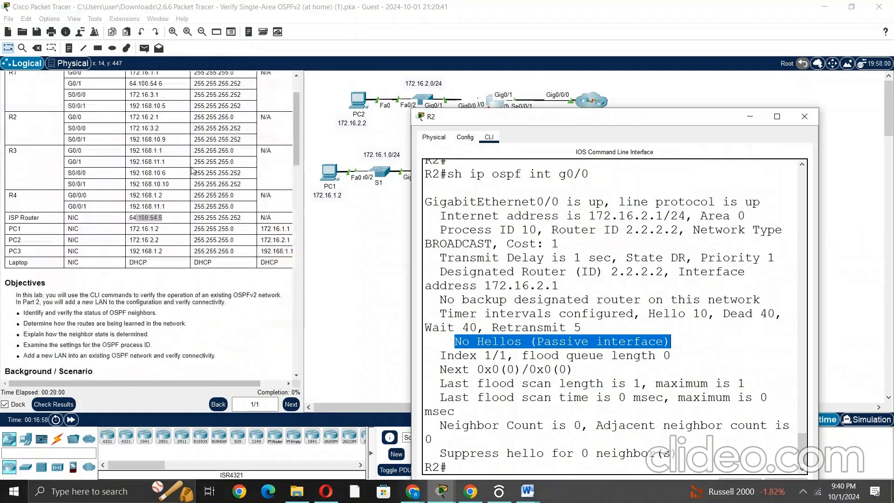
Step: Open the Command Prompt on PC3 and ping 192.168.10.6
{"action": "left_click", "coordinate": [844, 179]}
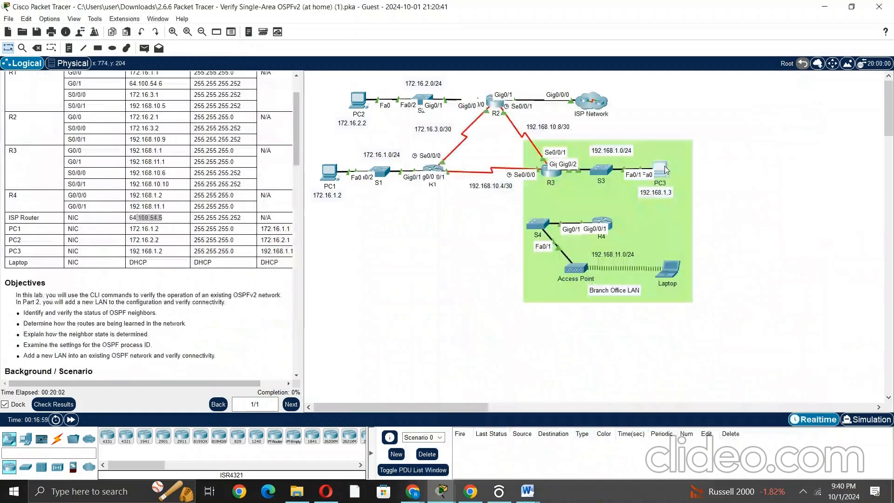
{"action": "left_click", "coordinate": [666, 170]}
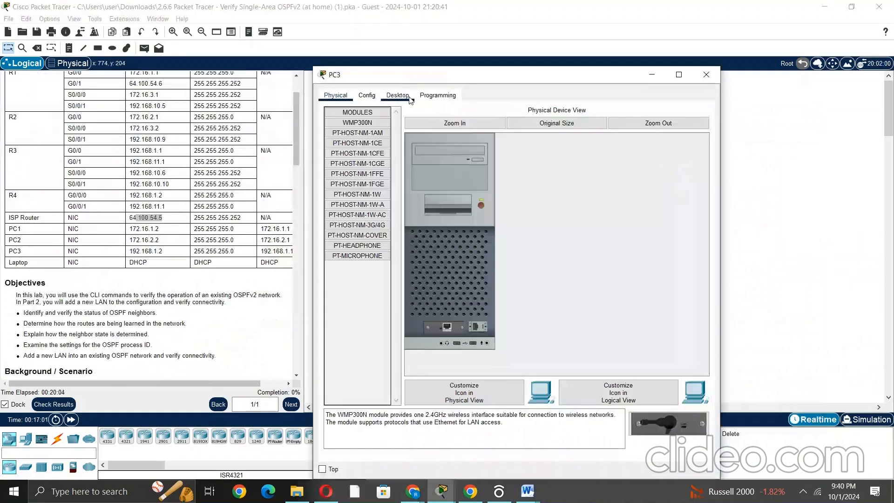
{"action": "left_click", "coordinate": [398, 95]}
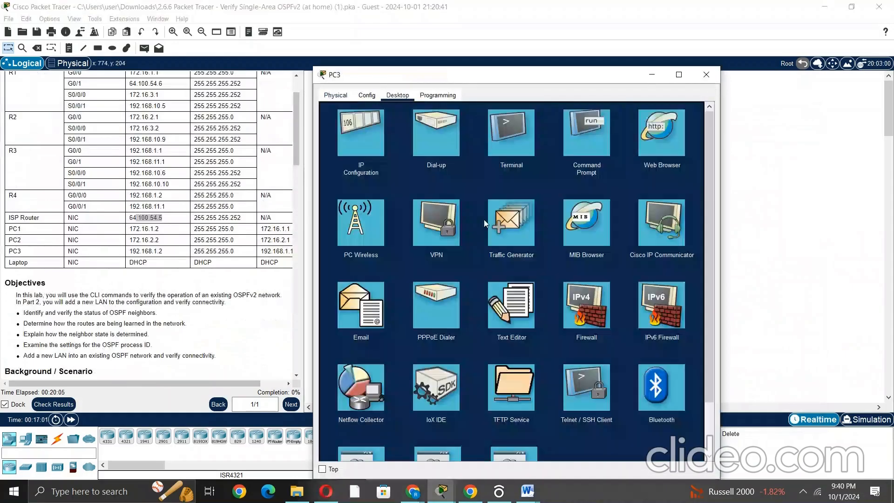
{"action": "left_click", "coordinate": [580, 146]}
{"action": "type", "text": "ping 192.168.10.6"}
{"action": "key", "text": "Return"}
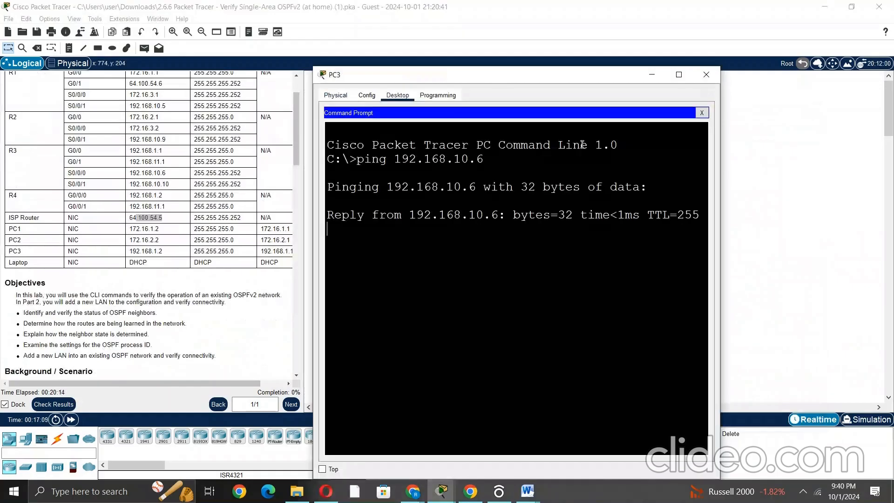
Step: Return to the lab instructions and read the steps for verifying OSPFv2 on R3 and the start of Part 2
{"action": "left_click", "coordinate": [238, 331]}
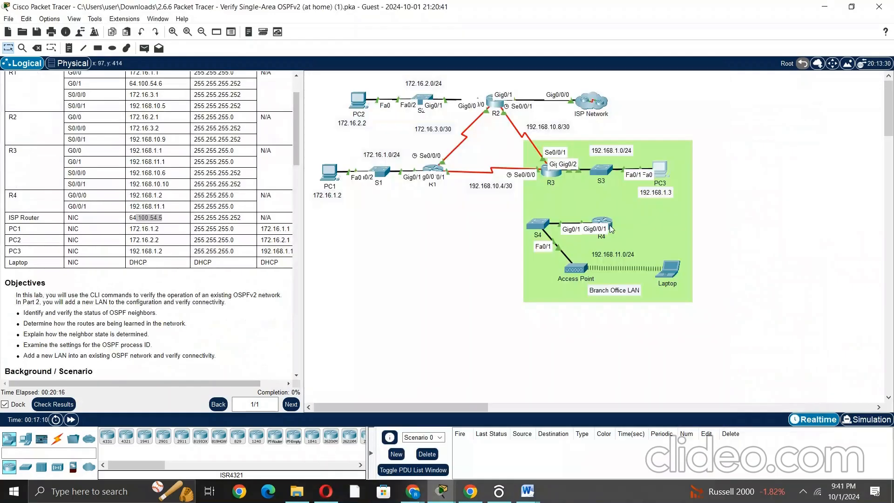
{"action": "scroll", "coordinate": [132, 283], "scroll_direction": "down", "scroll_amount": 10}
{"action": "scroll", "coordinate": [132, 284], "scroll_direction": "down", "scroll_amount": 10}
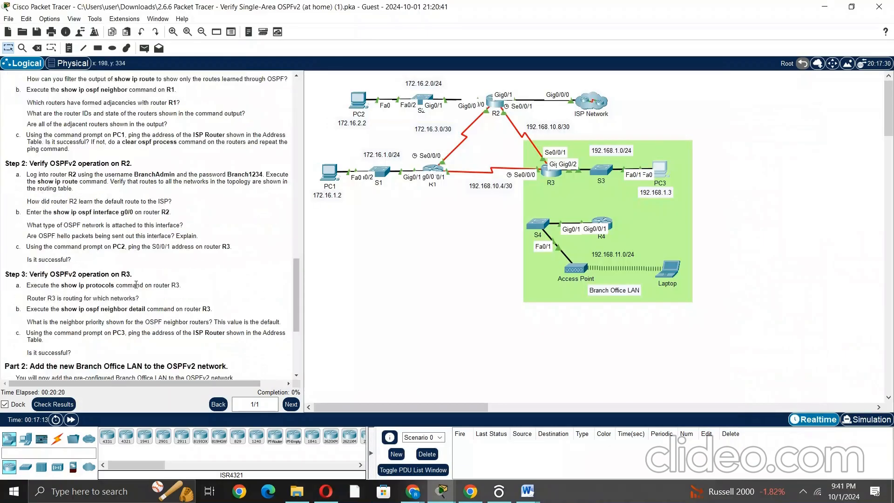
{"action": "scroll", "coordinate": [135, 284], "scroll_direction": "down", "scroll_amount": 3}
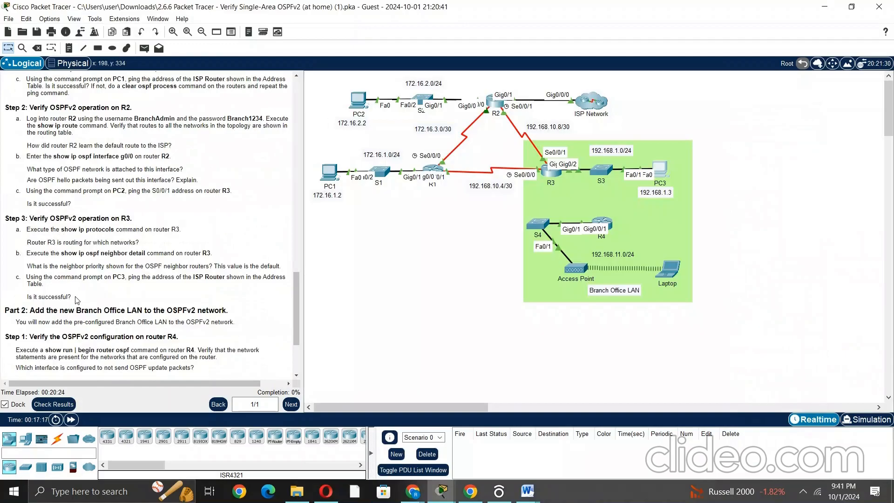
{"action": "scroll", "coordinate": [77, 300], "scroll_direction": "down", "scroll_amount": 3}
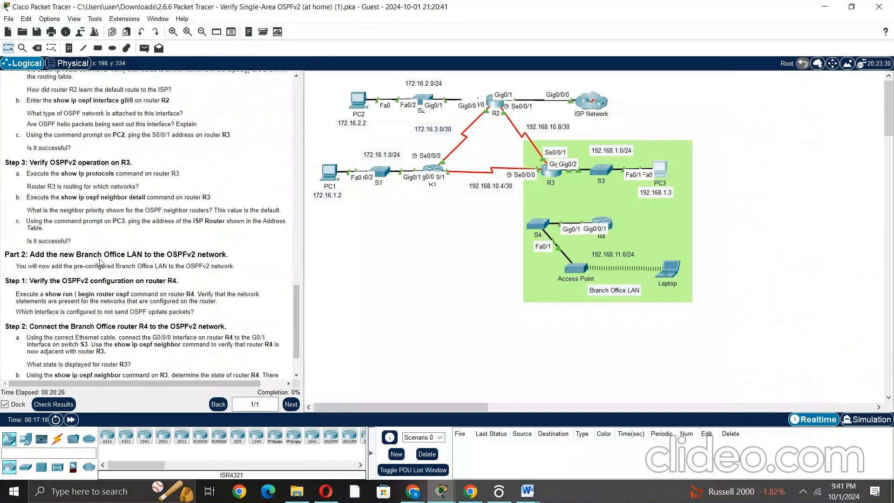
{"action": "scroll", "coordinate": [159, 213], "scroll_direction": "up", "scroll_amount": 3}
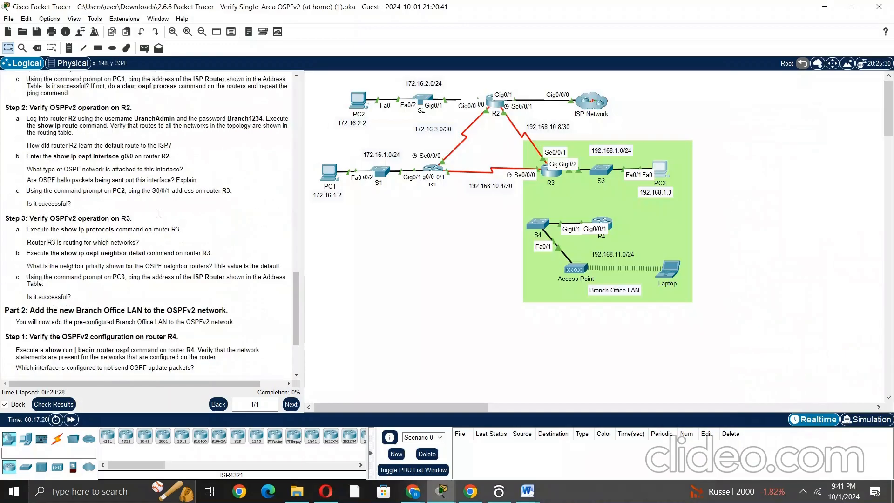
{"action": "scroll", "coordinate": [159, 213], "scroll_direction": "up", "scroll_amount": 3}
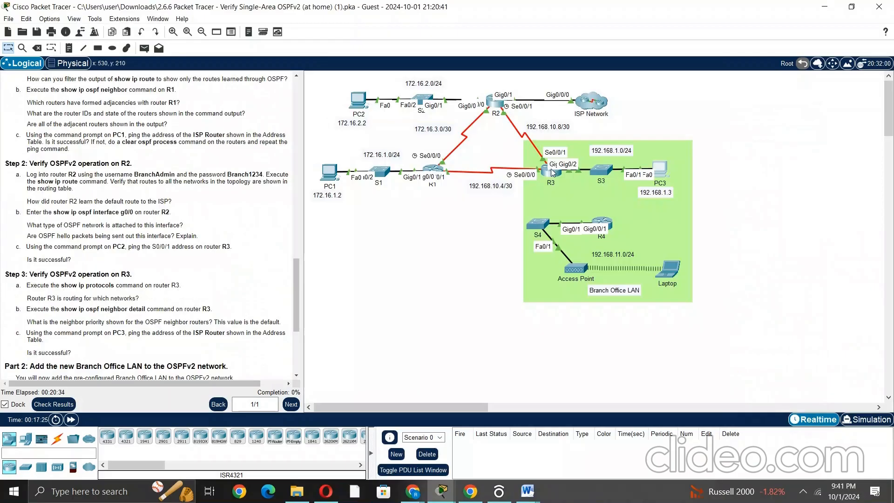
Step: Open router R3's command line, enter privileged EXEC mode and run "sh ip protocols"
{"action": "left_click", "coordinate": [550, 180]}
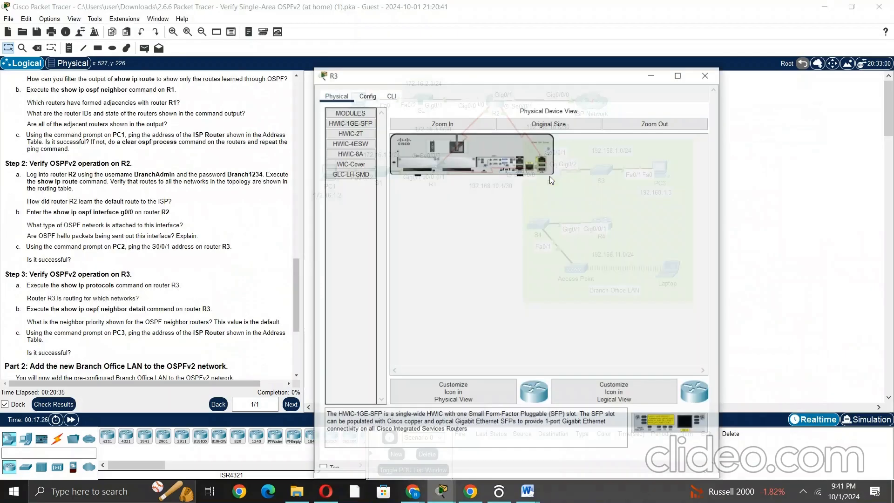
{"action": "left_click", "coordinate": [391, 95]}
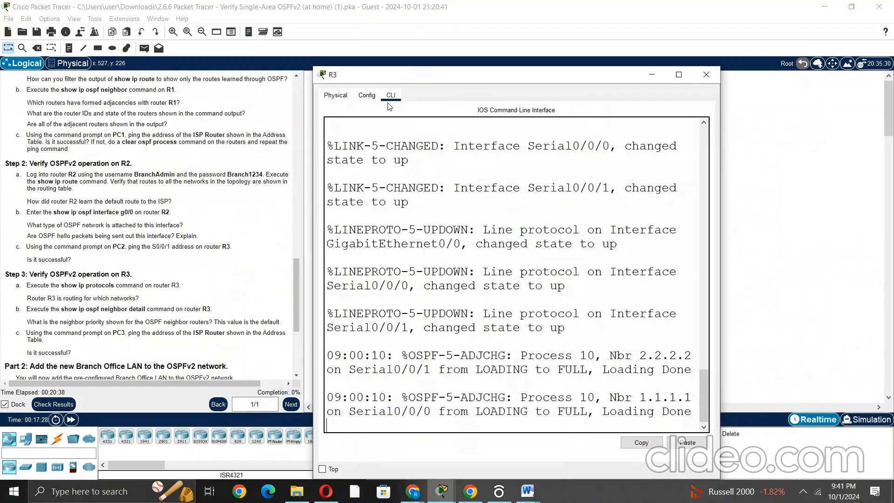
{"action": "key", "text": "Return"}
{"action": "type", "text": "en"}
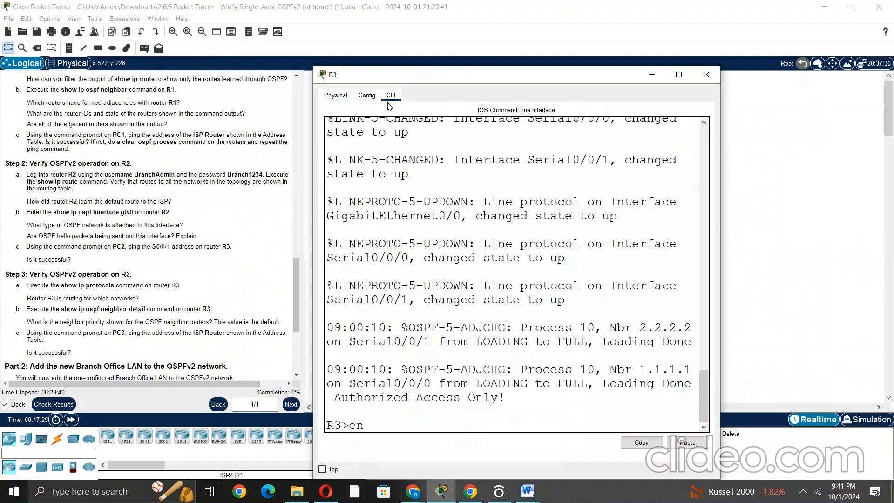
{"action": "key", "text": "Return"}
{"action": "type", "text": "sh ip p"}
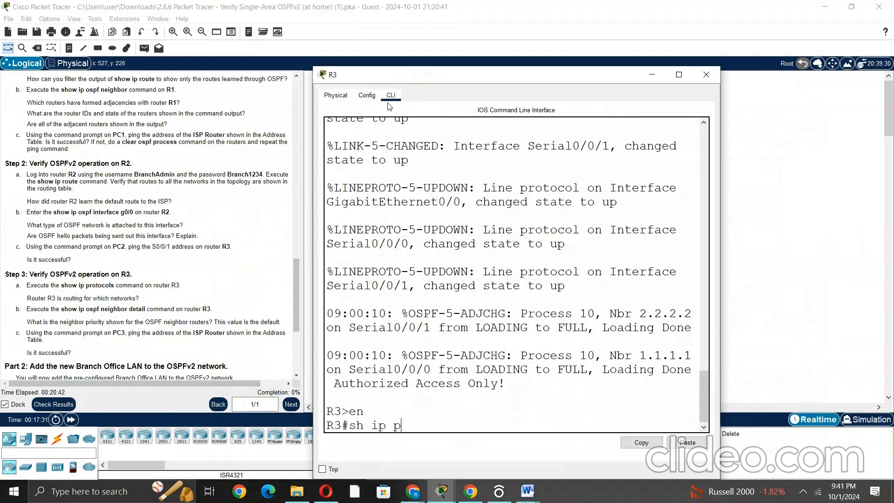
{"action": "type", "text": "rotocols"}
{"action": "key", "text": "Return"}
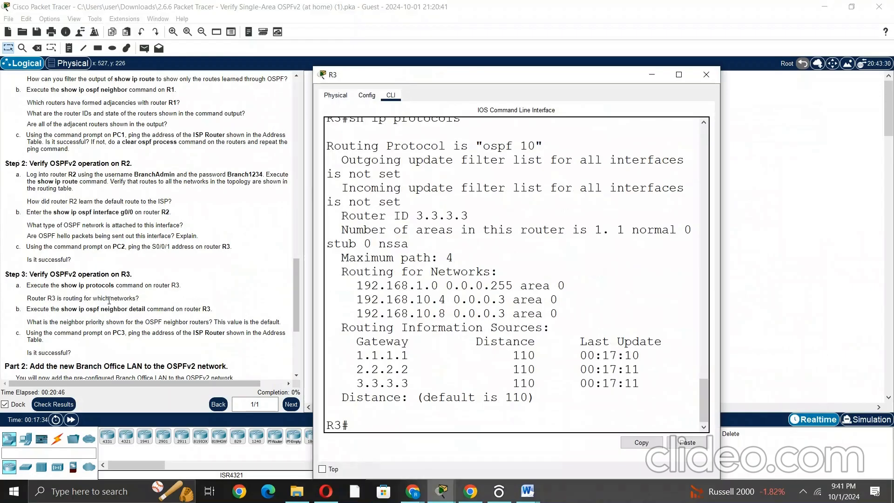
Step: Examine the OSPF process and the networks R3 is routing for in the protocols output
{"action": "left_click_drag", "start_coordinate": [484, 147], "coordinate": [541, 145]}
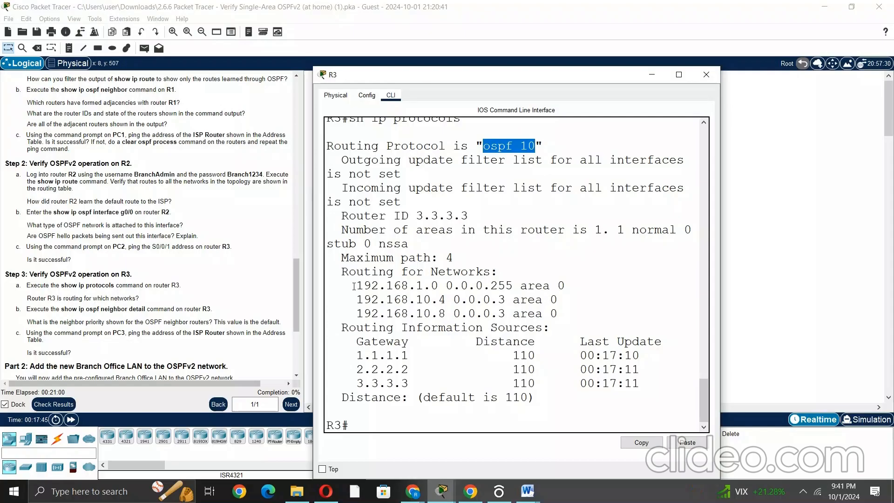
{"action": "left_click_drag", "start_coordinate": [354, 286], "coordinate": [457, 294]}
{"action": "left_click_drag", "start_coordinate": [356, 299], "coordinate": [568, 290]}
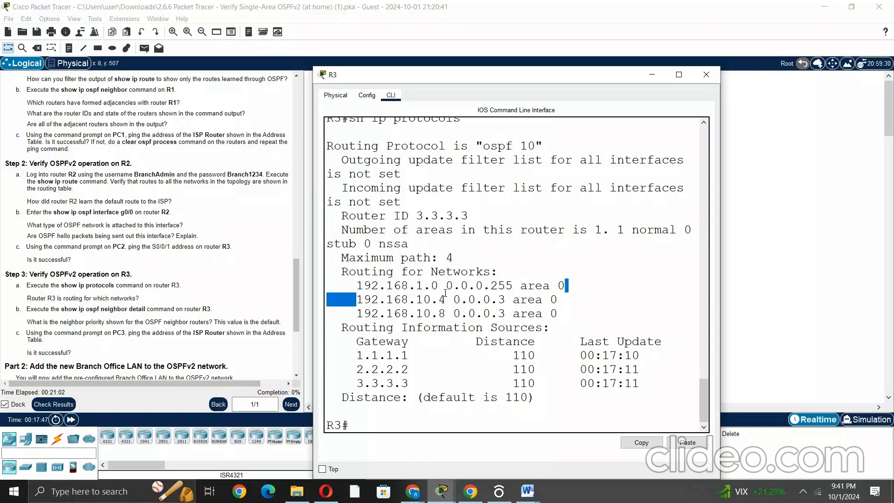
{"action": "left_click_drag", "start_coordinate": [361, 315], "coordinate": [457, 313]}
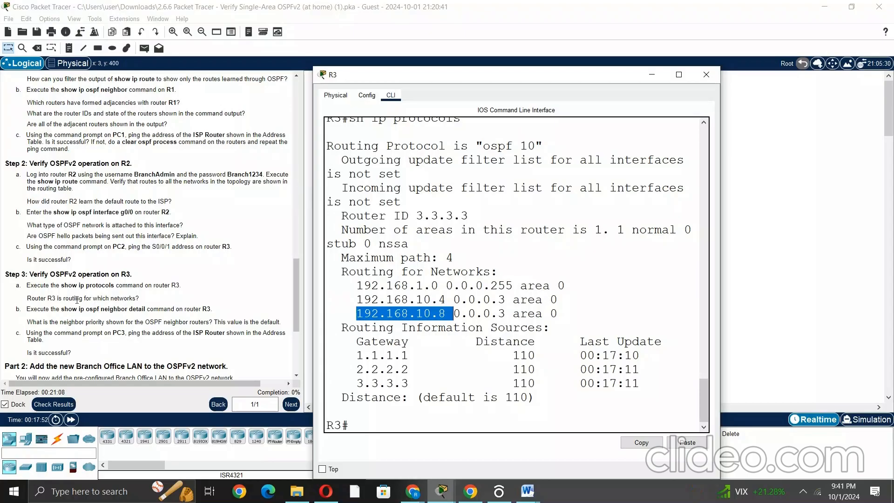
Step: Run "sh ip ospf neighbor detail" on R3
{"action": "scroll", "coordinate": [93, 293], "scroll_direction": "down", "scroll_amount": 1}
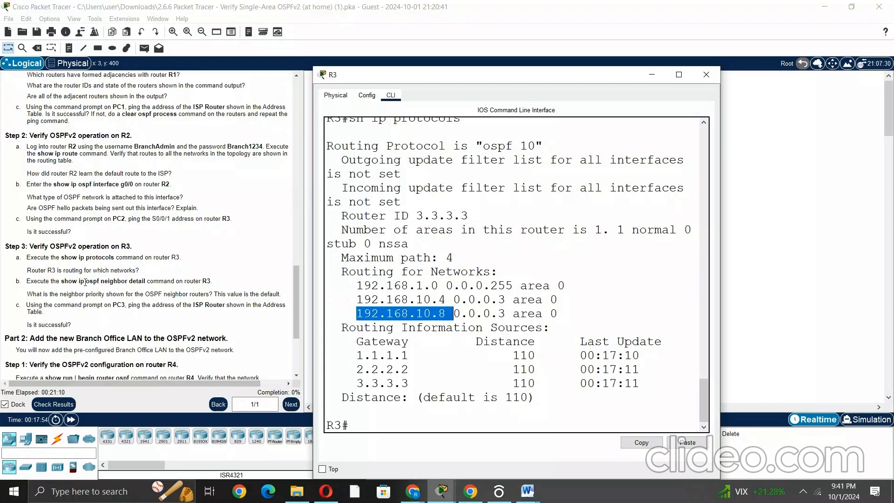
{"action": "left_click", "coordinate": [375, 428]}
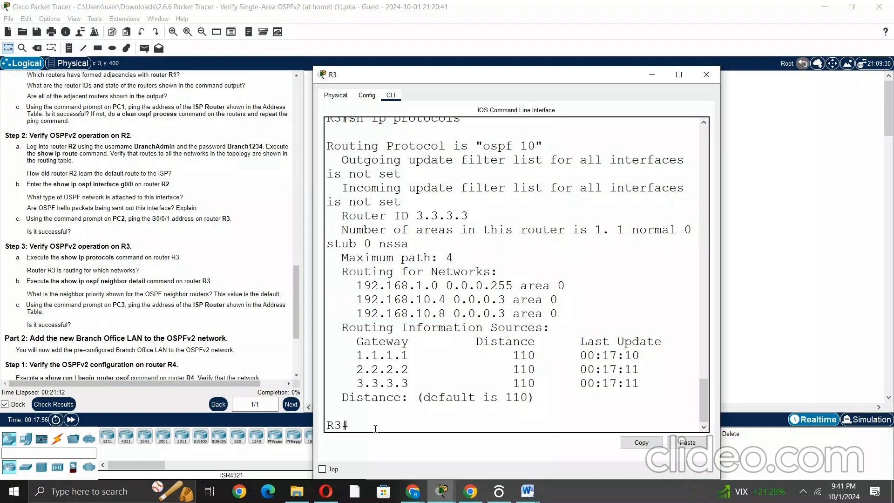
{"action": "type", "text": "sh ip ospf"}
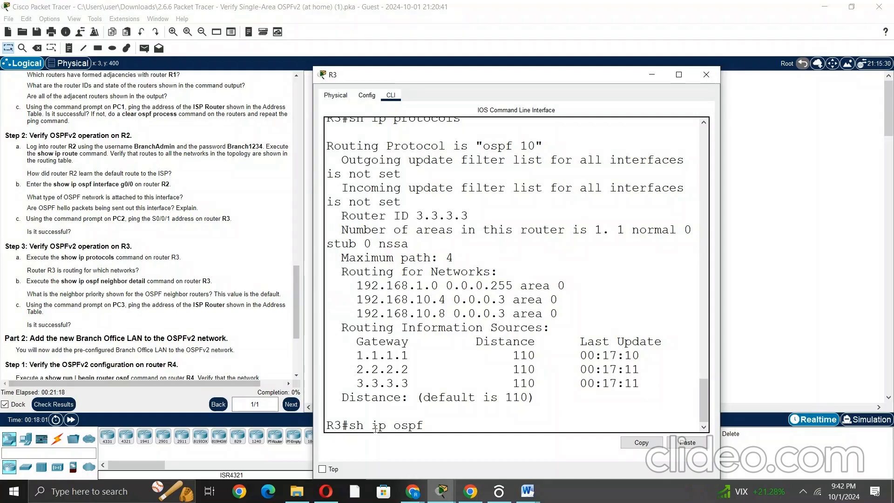
{"action": "type", "text": " ne"}
{"action": "key", "text": "Tab"}
{"action": "type", "text": "de"}
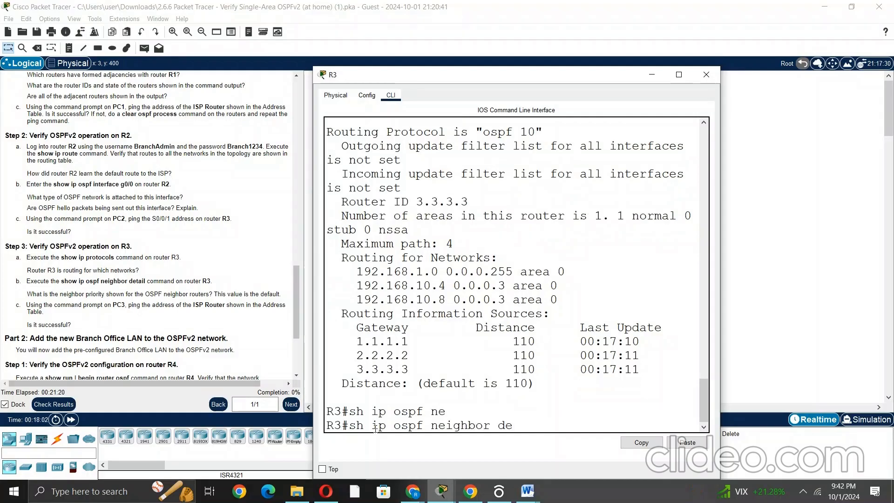
{"action": "key", "text": "Return"}
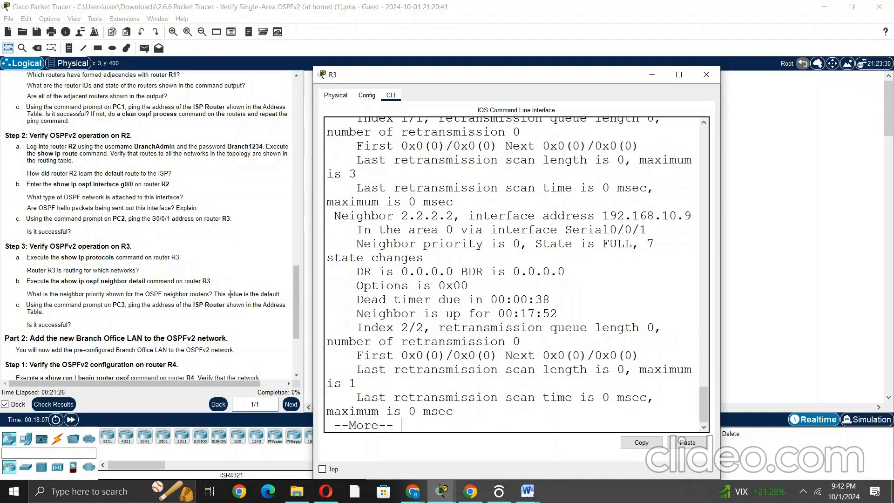
Step: Examine the neighbor priority listed for each OSPF neighbor in R3's detailed neighbor output
{"action": "scroll", "coordinate": [479, 212], "scroll_direction": "up", "scroll_amount": 4}
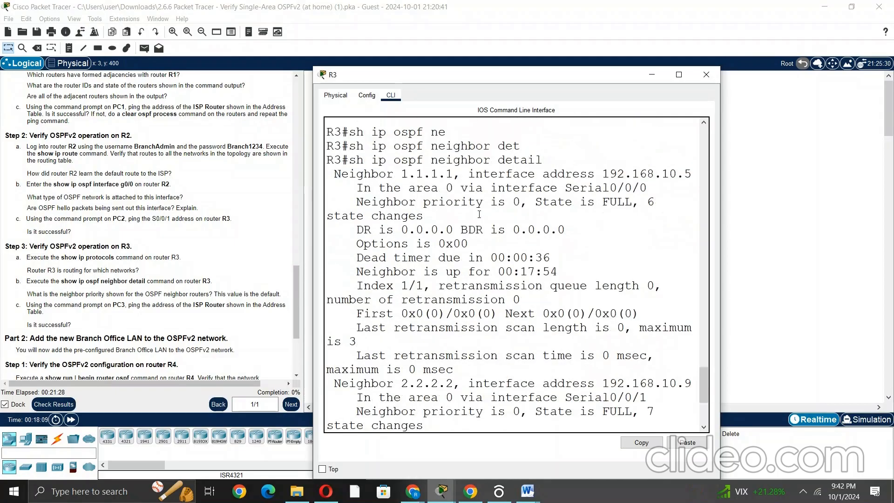
{"action": "scroll", "coordinate": [479, 214], "scroll_direction": "up", "scroll_amount": 1}
{"action": "left_click_drag", "start_coordinate": [402, 230], "coordinate": [460, 228]}
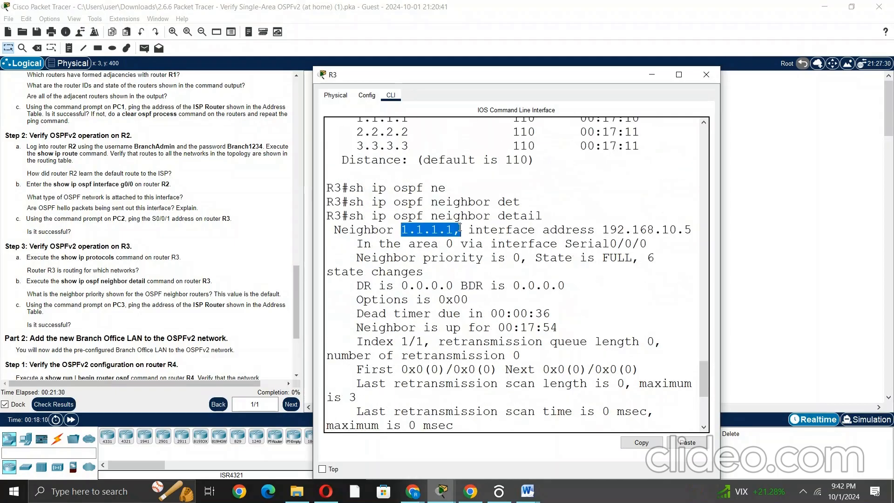
{"action": "left_click_drag", "start_coordinate": [349, 257], "coordinate": [520, 257]}
{"action": "scroll", "coordinate": [509, 258], "scroll_direction": "down", "scroll_amount": 2}
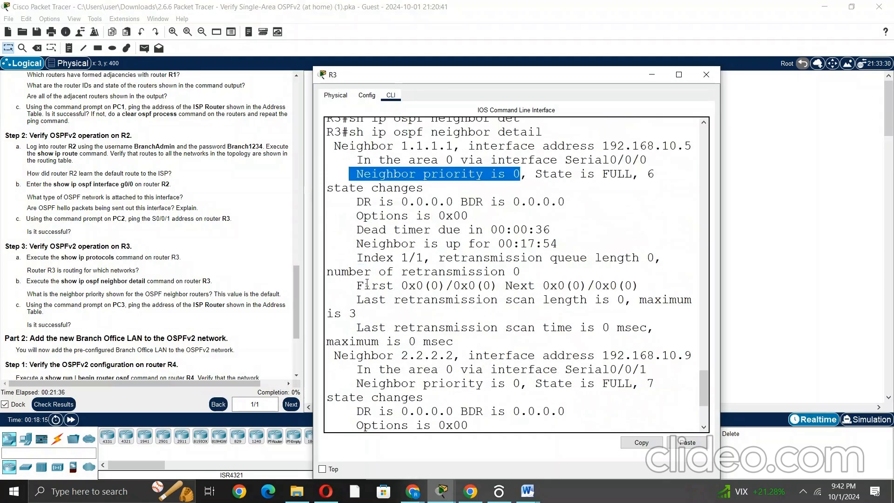
{"action": "scroll", "coordinate": [397, 299], "scroll_direction": "down", "scroll_amount": 1}
{"action": "left_click_drag", "start_coordinate": [397, 299], "coordinate": [460, 300]}
{"action": "left_click_drag", "start_coordinate": [357, 328], "coordinate": [512, 329]}
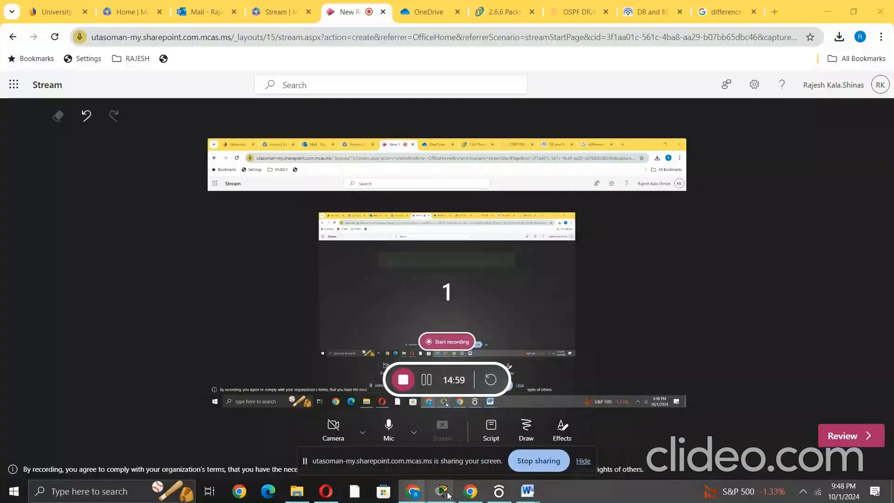
Step: Return to Packet Tracer and ping the ISP Router at 64.100.54.5 from PC3's command prompt
{"action": "left_click", "coordinate": [443, 492]}
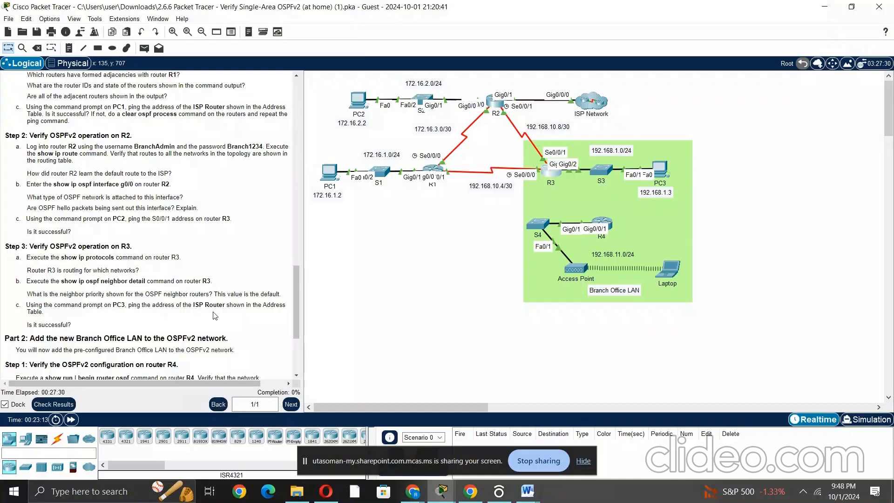
{"action": "left_click", "coordinate": [663, 171]}
{"action": "type", "text": "ping"}
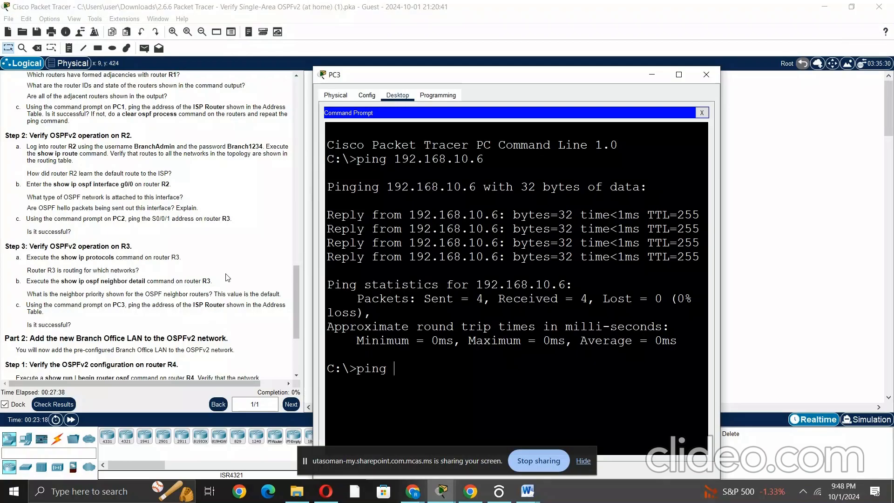
{"action": "scroll", "coordinate": [227, 278], "scroll_direction": "up", "scroll_amount": 15}
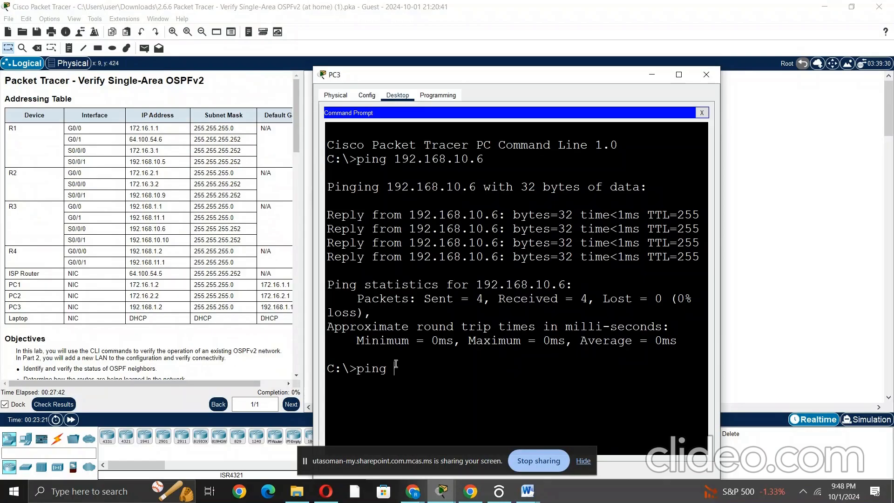
{"action": "type", "text": "64.100.54.5"}
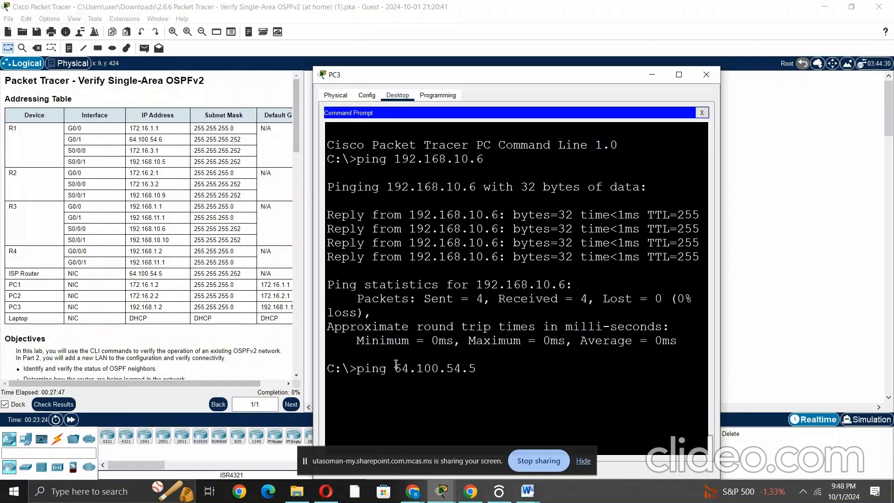
{"action": "key", "text": "Return"}
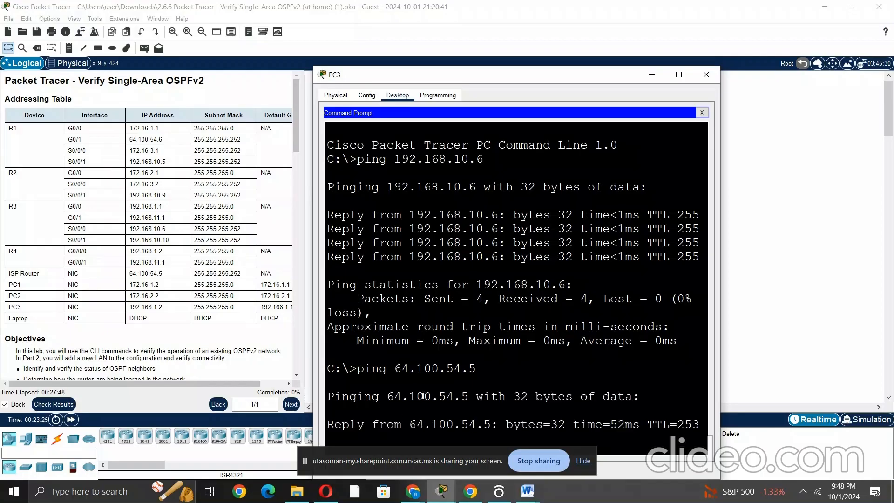
Step: Review the Part 2 lab instructions, then open router R4's command line and enter privileged EXEC mode
{"action": "scroll", "coordinate": [248, 317], "scroll_direction": "down", "scroll_amount": 2}
{"action": "scroll", "coordinate": [249, 317], "scroll_direction": "down", "scroll_amount": 10}
{"action": "scroll", "coordinate": [242, 281], "scroll_direction": "down", "scroll_amount": 5}
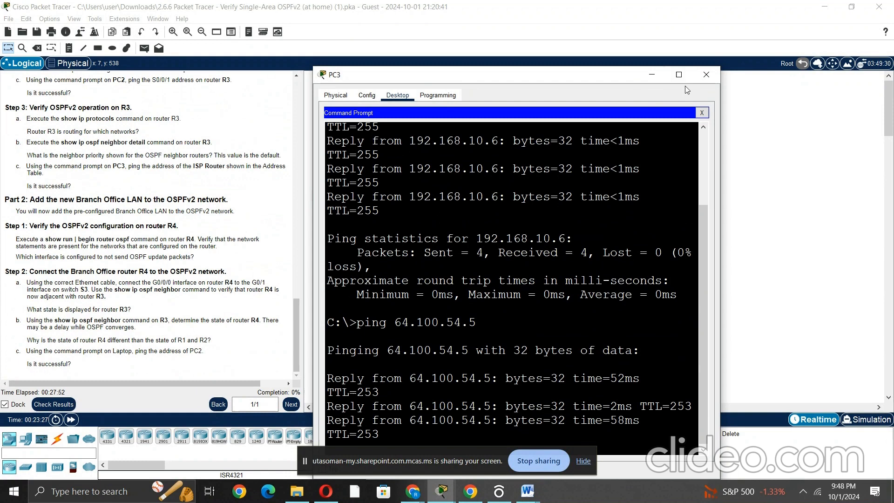
{"action": "left_click", "coordinate": [652, 74]}
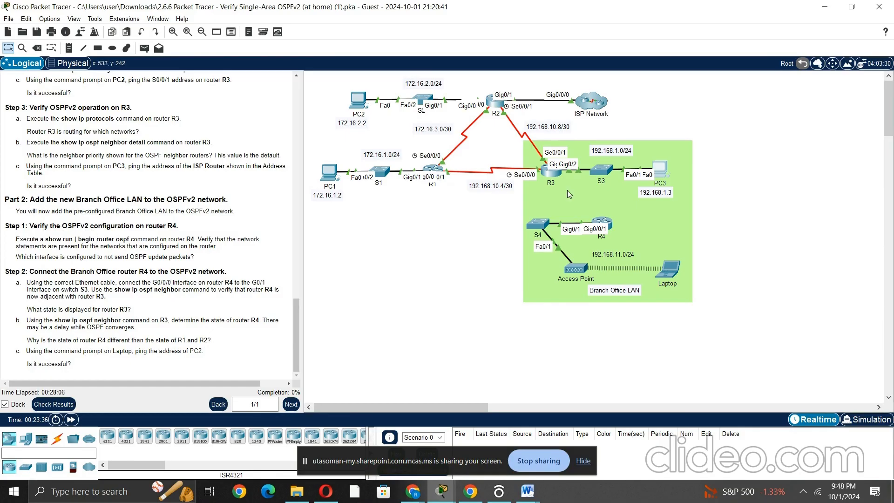
{"action": "left_click", "coordinate": [601, 223]}
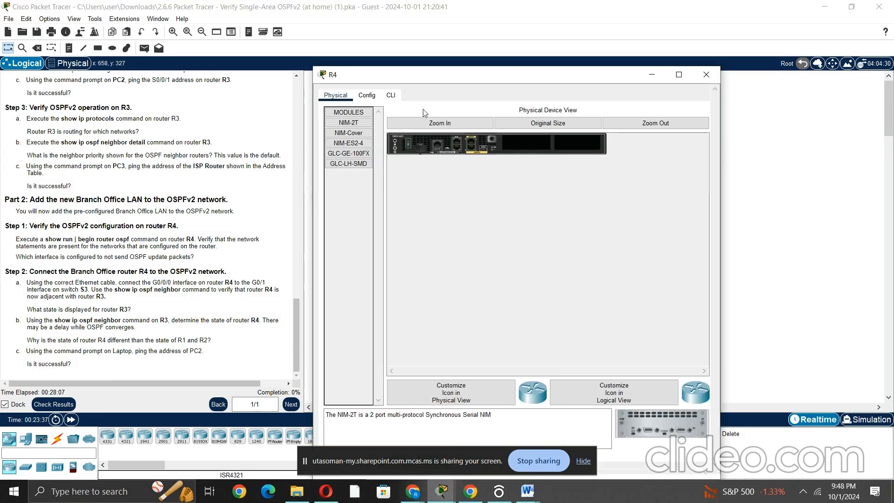
{"action": "left_click", "coordinate": [390, 95]}
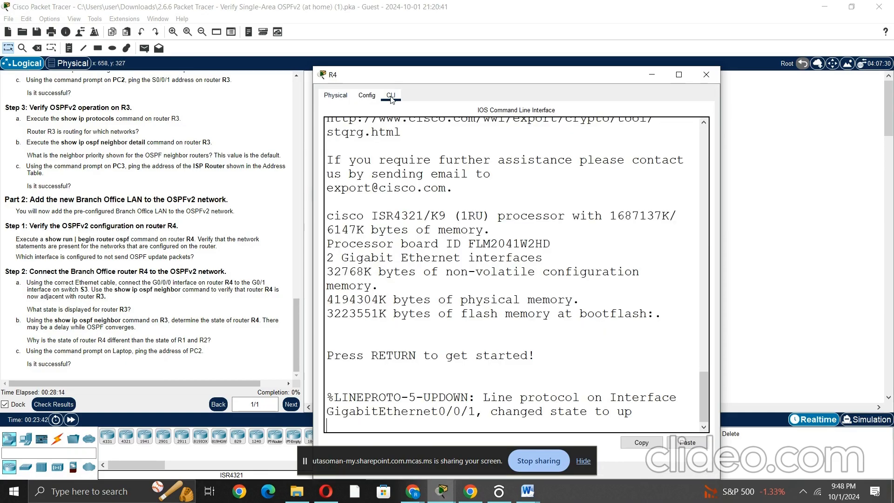
{"action": "key", "text": "Return"}
{"action": "type", "text": "en"}
{"action": "key", "text": "Return"}
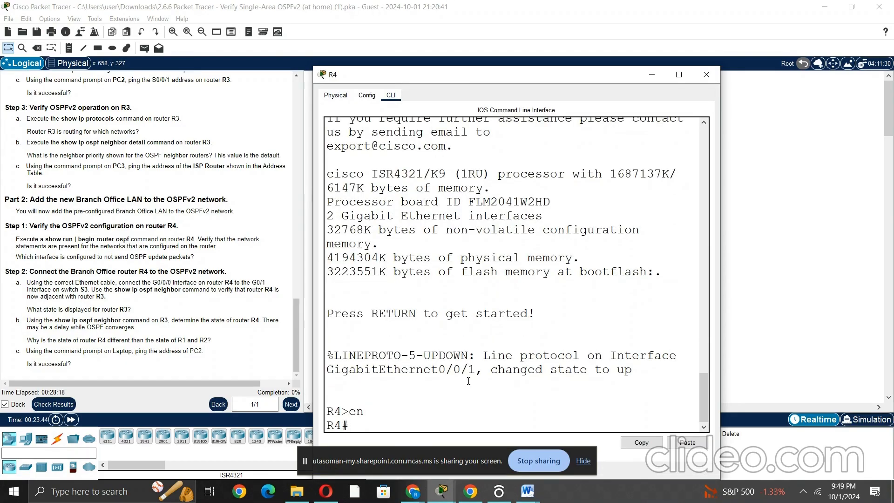
Step: Run "show run | begin router ospf" on R4
{"action": "type", "text": "show run |"}
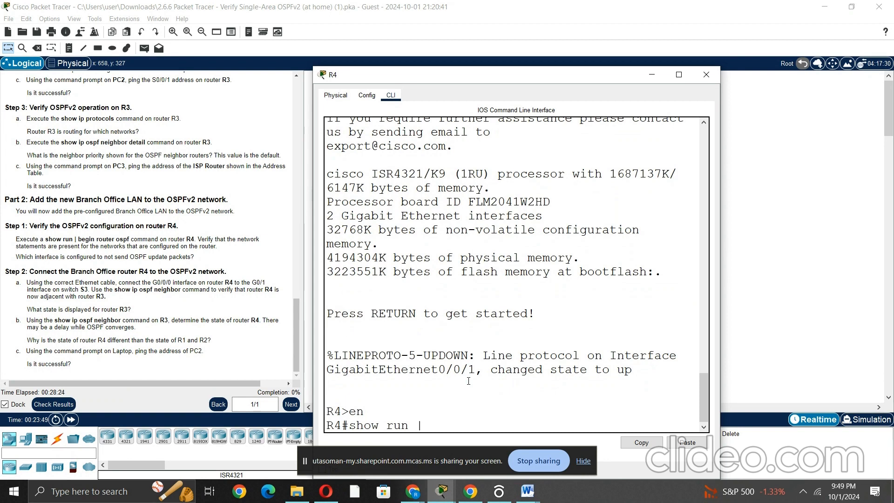
{"action": "type", "text": " begin"}
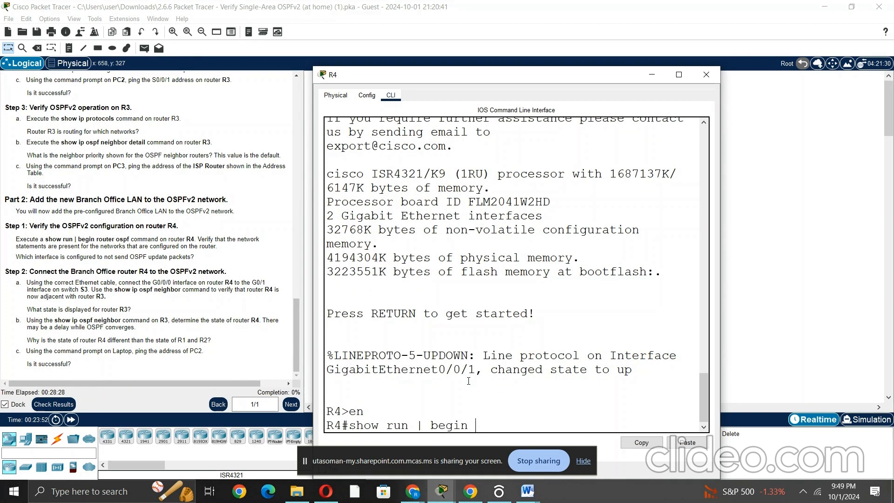
{"action": "type", "text": " router ospf"}
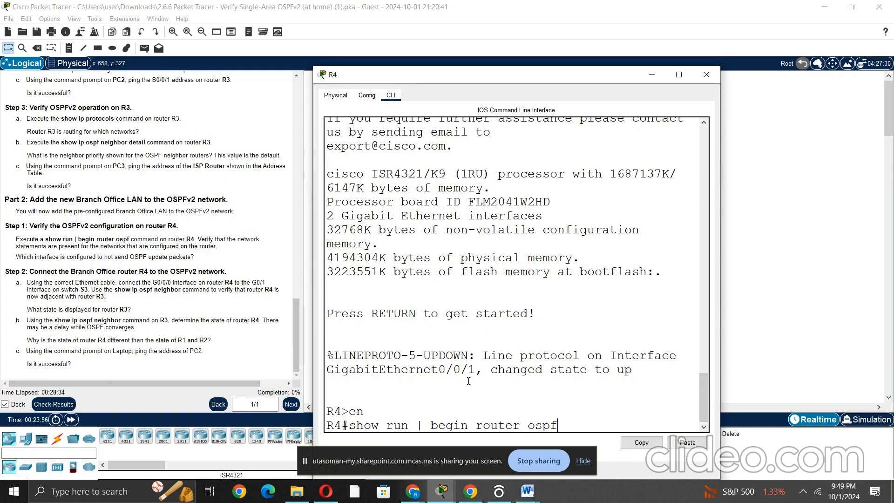
{"action": "key", "text": "Return"}
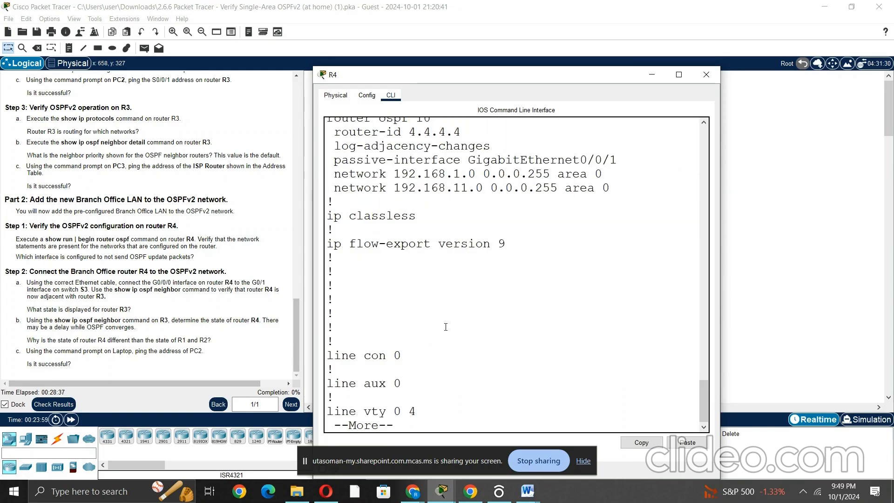
Step: Check the network statements and the passive interface in R4's OSPF configuration, and put the R4 window away
{"action": "scroll", "coordinate": [446, 327], "scroll_direction": "up", "scroll_amount": 2}
{"action": "left_click_drag", "start_coordinate": [331, 229], "coordinate": [467, 242]}
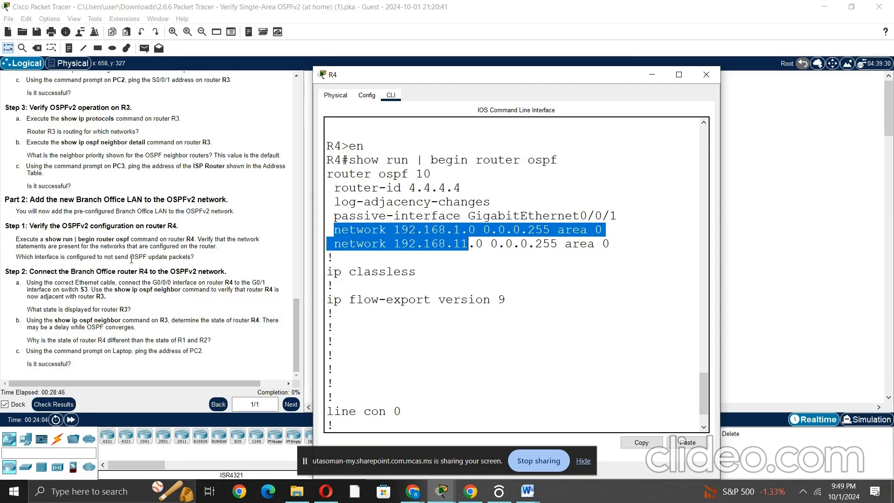
{"action": "left_click", "coordinate": [484, 218]}
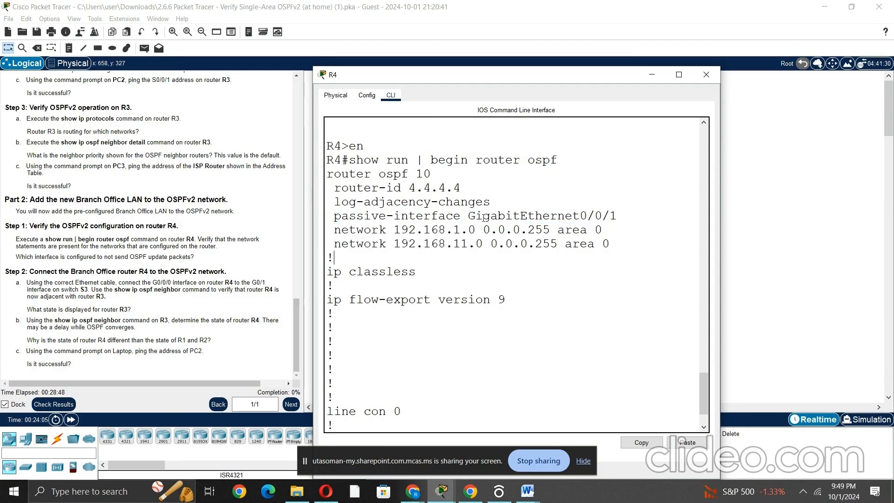
{"action": "left_click_drag", "start_coordinate": [334, 216], "coordinate": [621, 212]}
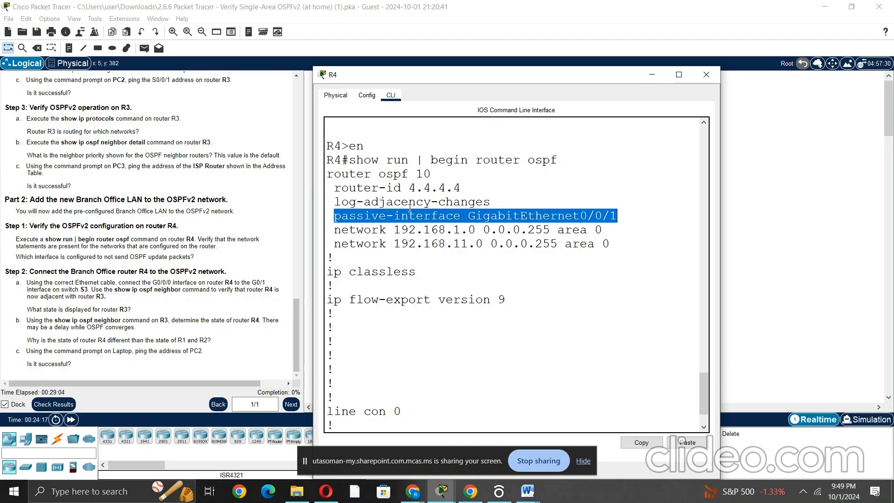
{"action": "left_click", "coordinate": [650, 77]}
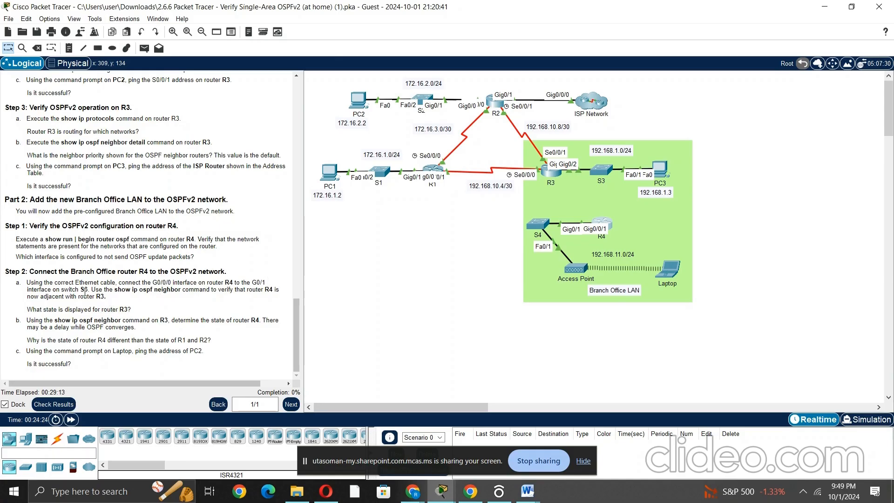
Step: Connect R4's GigabitEthernet0/0/0 to S3's GigabitEthernet0/1 with a copper straight-through cable and fast-forward the network time
{"action": "left_click", "coordinate": [57, 439]}
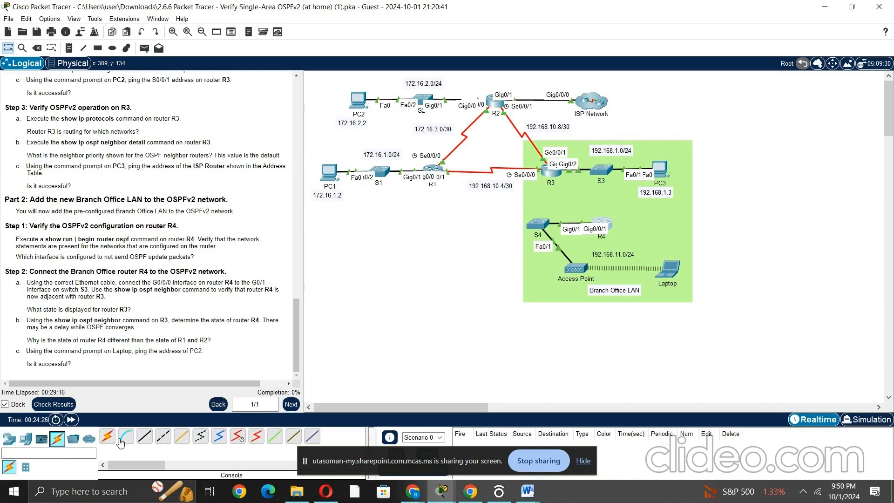
{"action": "left_click", "coordinate": [144, 436]}
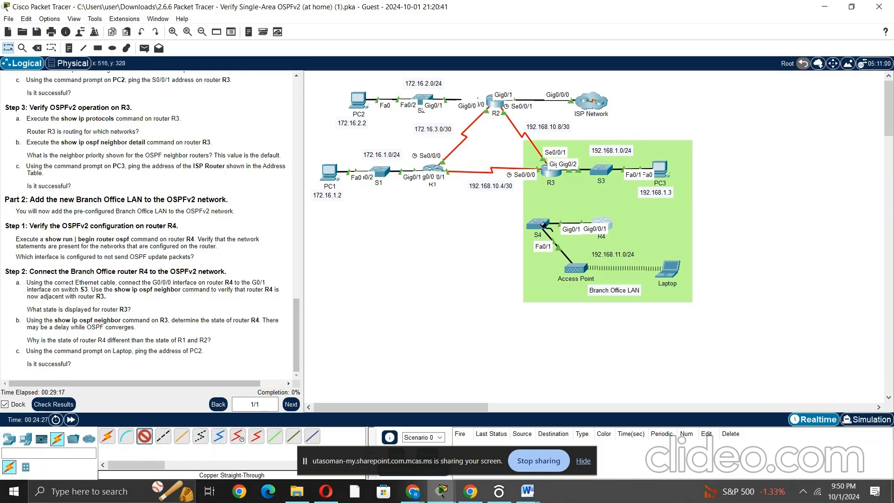
{"action": "left_click", "coordinate": [542, 224]}
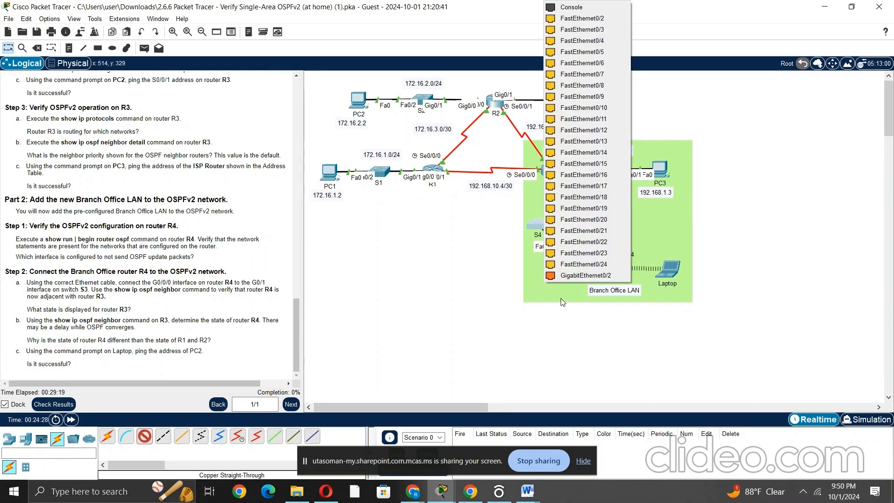
{"action": "left_click", "coordinate": [576, 275]}
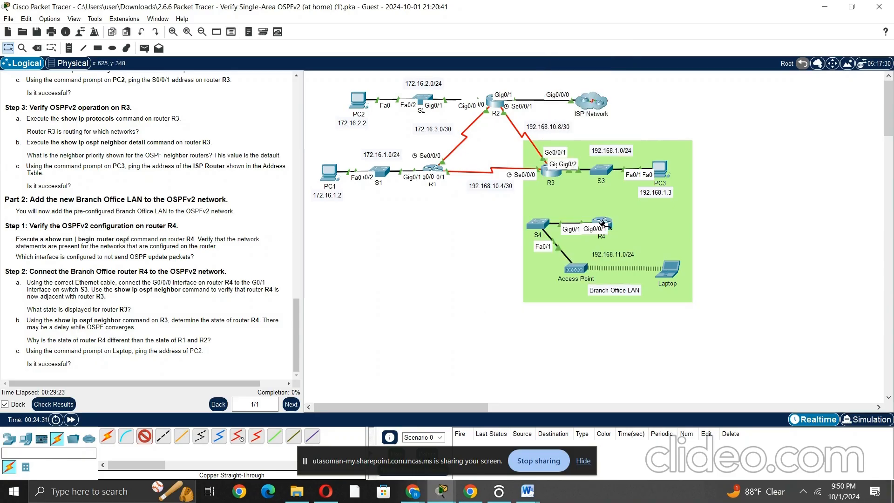
{"action": "left_click", "coordinate": [605, 223]}
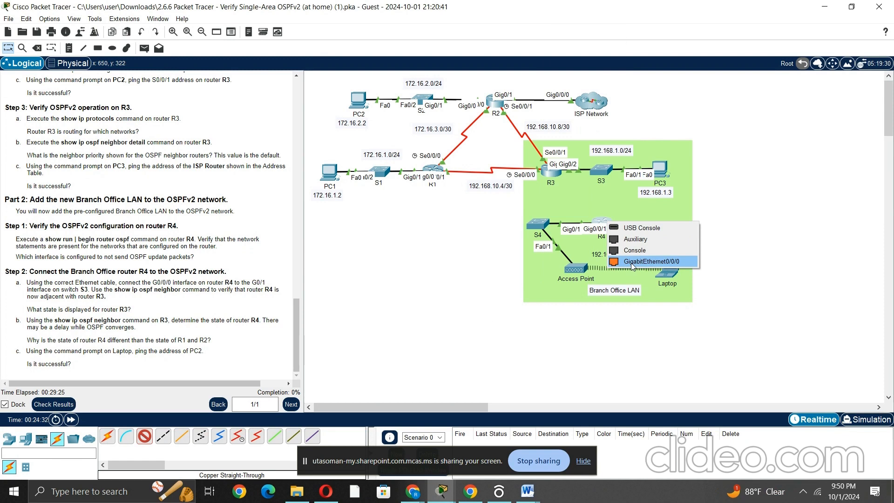
{"action": "left_click", "coordinate": [631, 262]}
{"action": "left_click", "coordinate": [602, 170]}
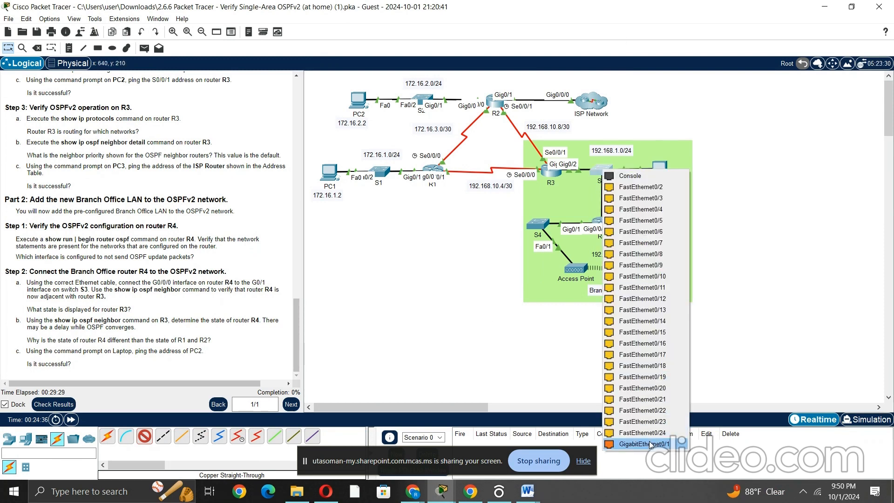
{"action": "left_click", "coordinate": [650, 444]}
{"action": "left_click", "coordinate": [70, 419]}
{"action": "left_click", "coordinate": [71, 419]}
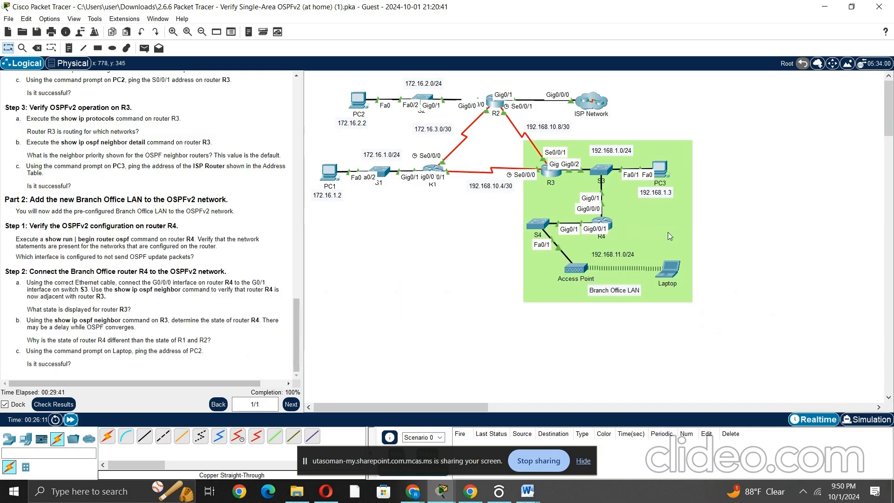
Step: Quit the paused configuration listing on R4, run "sh ip ospf neighbor", and close the R4 window
{"action": "left_click", "coordinate": [610, 228]}
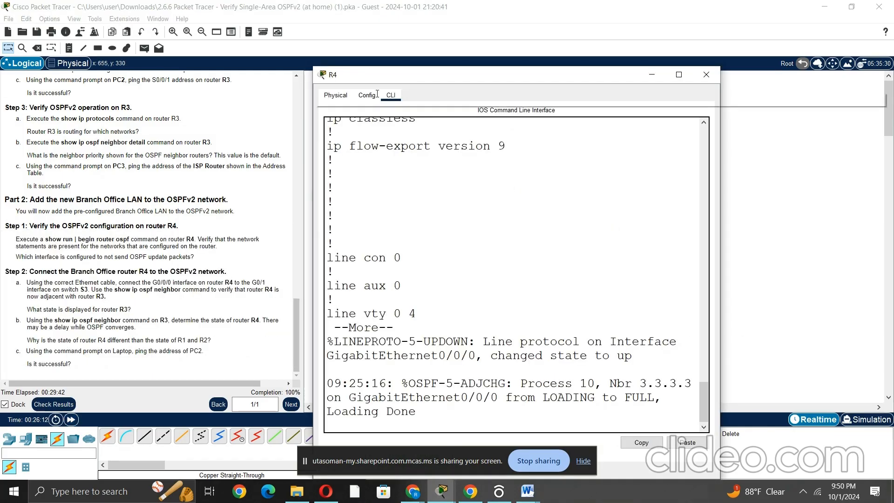
{"action": "key", "text": "Return"}
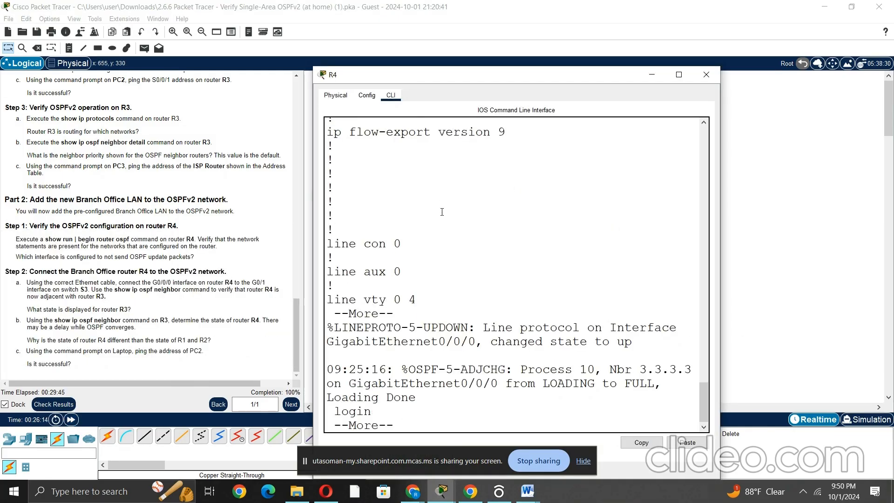
{"action": "type", "text": "q"}
{"action": "type", "text": "sh"}
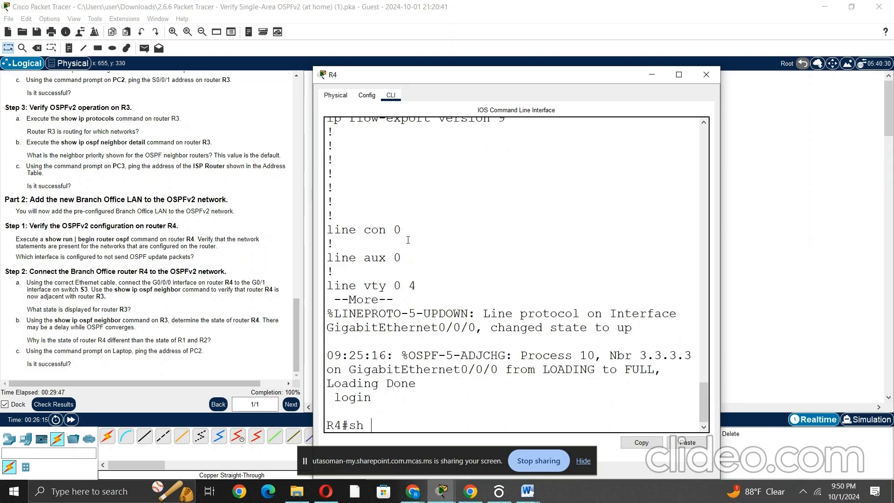
{"action": "type", "text": " ip ospf nei"}
{"action": "key", "text": "Tab"}
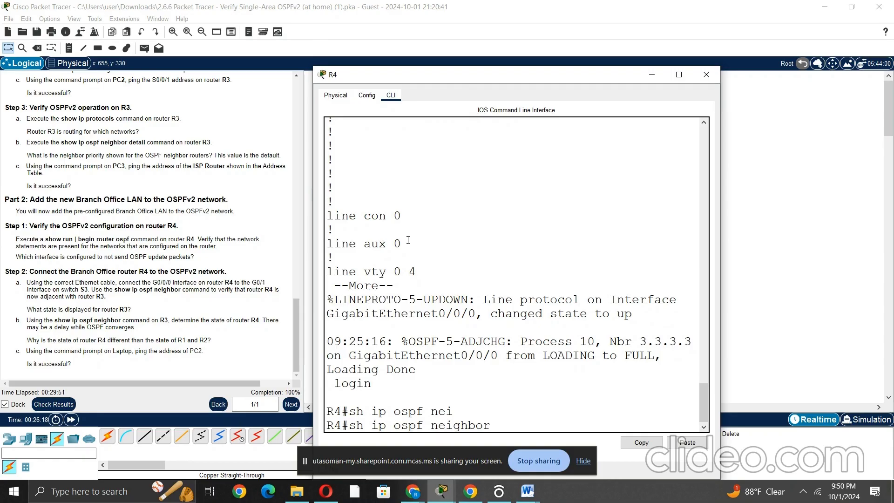
{"action": "key", "text": "Return"}
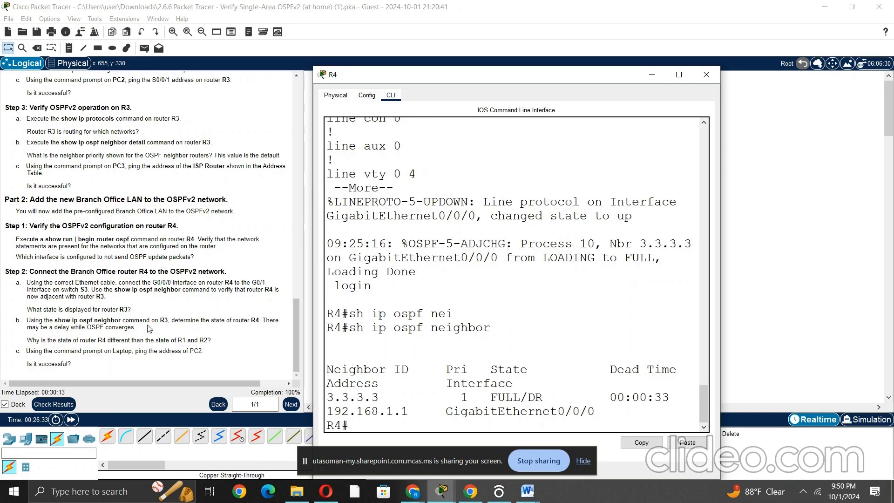
{"action": "left_click", "coordinate": [706, 75]}
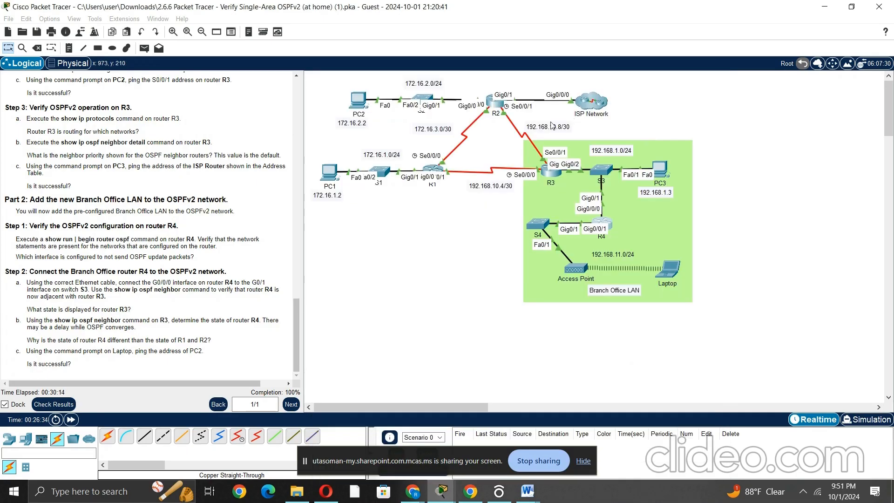
Step: Run "sh ip ospf neighbor" on router R3
{"action": "left_click", "coordinate": [552, 176]}
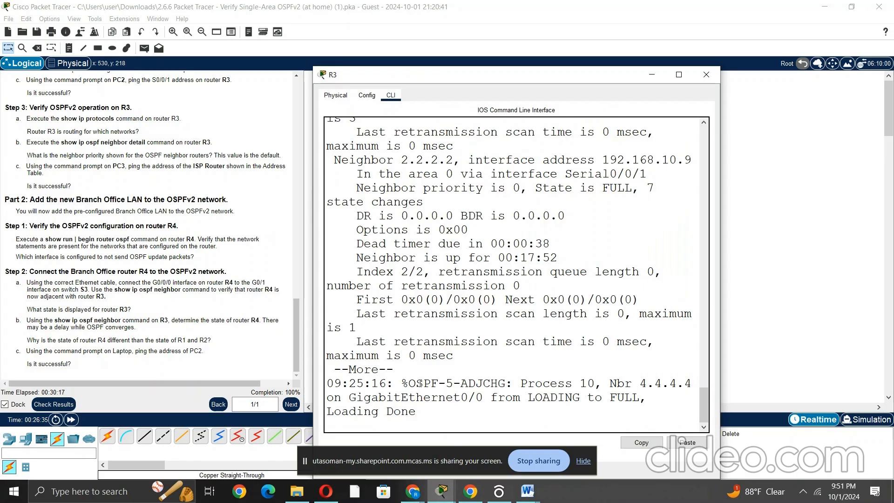
{"action": "key", "text": "Return"}
{"action": "type", "text": "sh"}
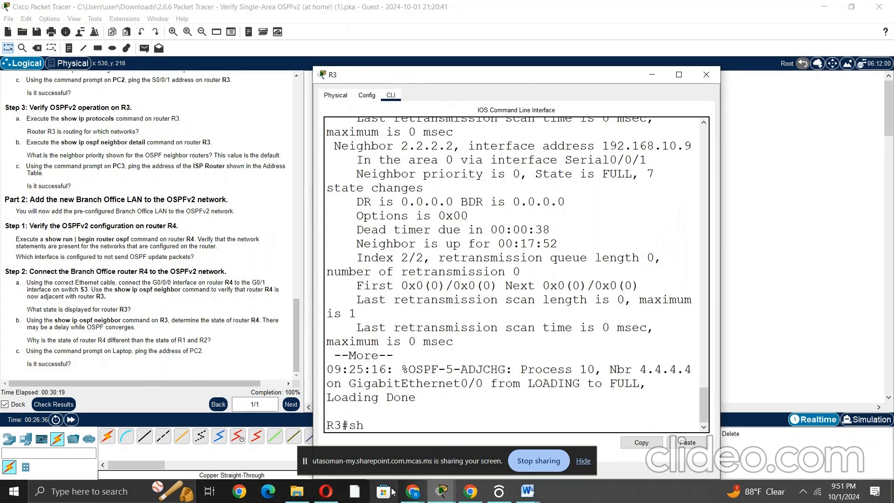
{"action": "type", "text": " ip ospf ne"}
{"action": "key", "text": "Tab"}
{"action": "key", "text": "Return"}
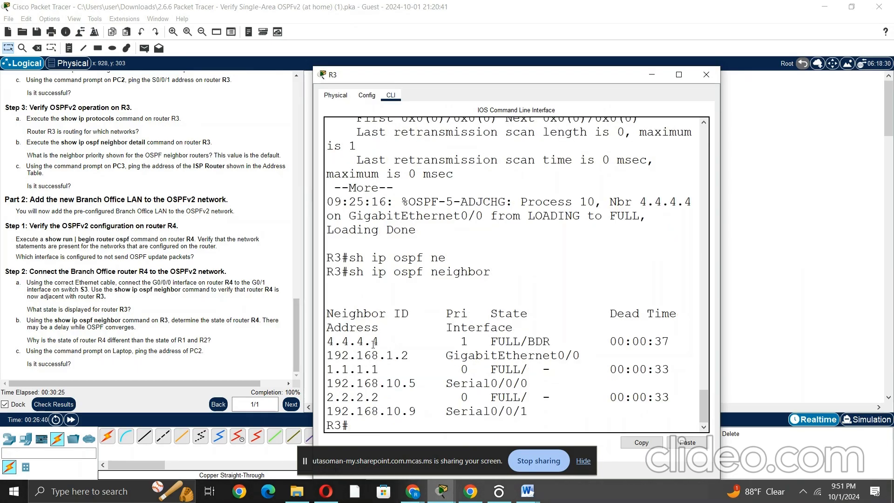
Step: Compare the state of neighbor 4.4.4.4 in R3's OSPF neighbor table with the state of R3 listed on R4
{"action": "left_click_drag", "start_coordinate": [357, 343], "coordinate": [550, 340]}
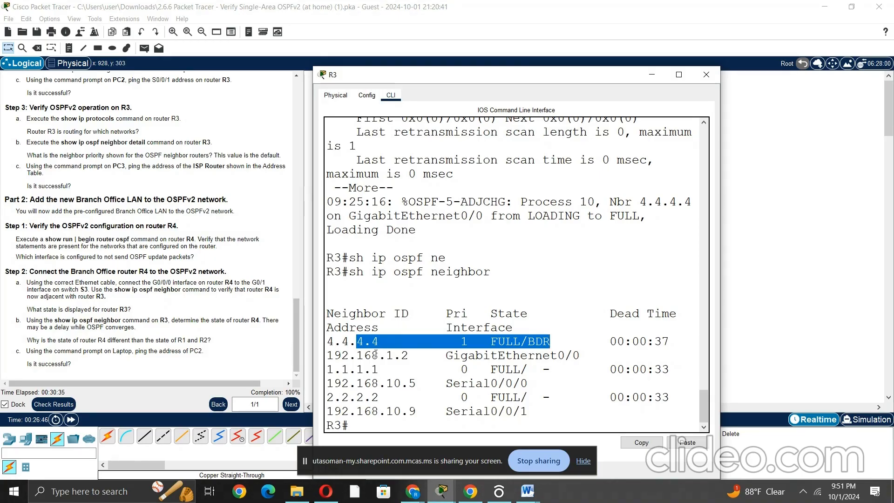
{"action": "left_click", "coordinate": [781, 330]}
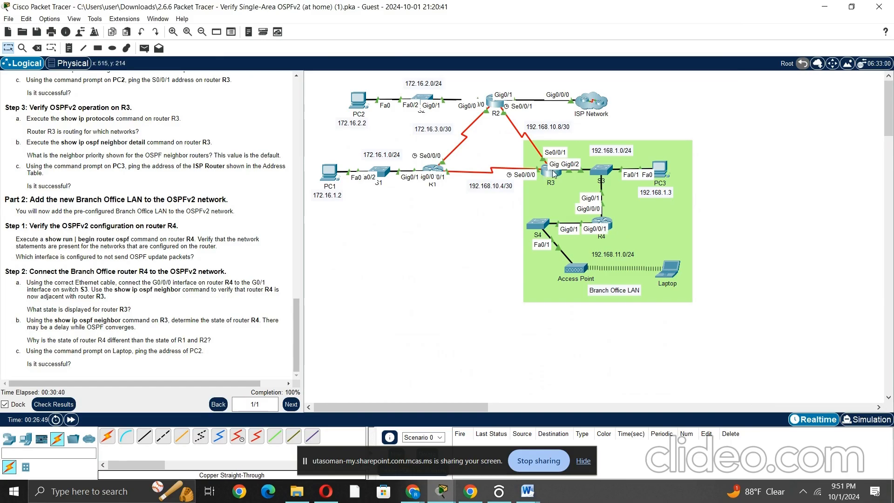
{"action": "left_click", "coordinate": [601, 225]}
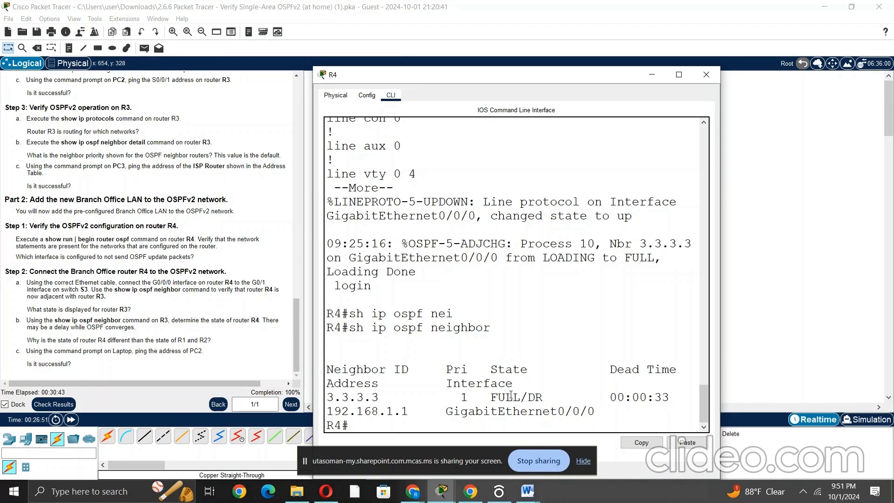
{"action": "left_click", "coordinate": [719, 276]}
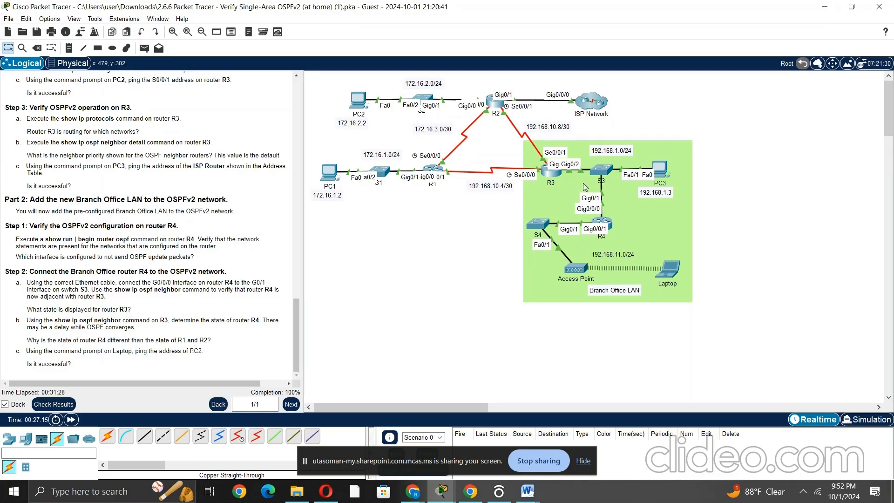
Step: Look up PC2's address in the addressing table and ping 172.16.2.2 from the Laptop's command prompt, fast-forwarding the network time
{"action": "left_click", "coordinate": [672, 267]}
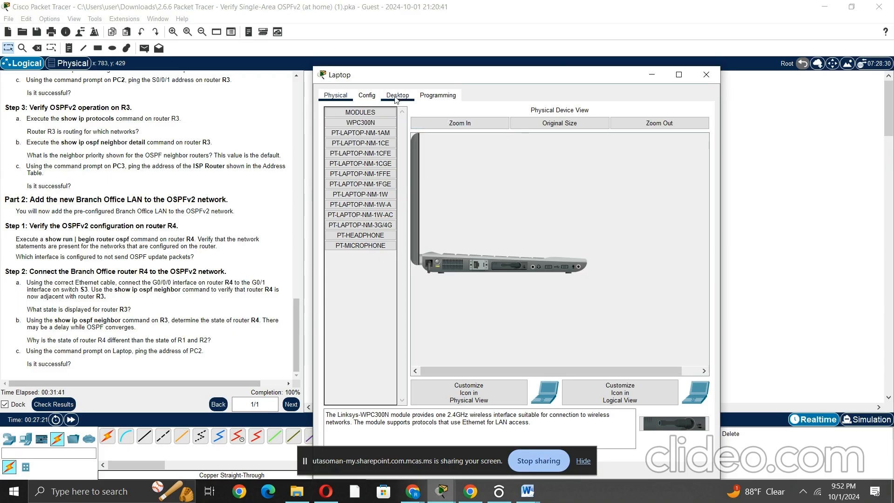
{"action": "left_click", "coordinate": [394, 97]}
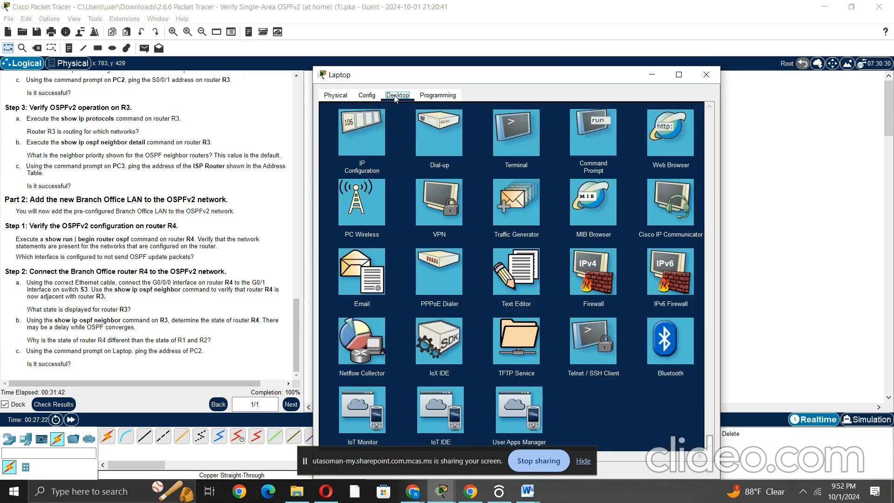
{"action": "left_click", "coordinate": [599, 146]}
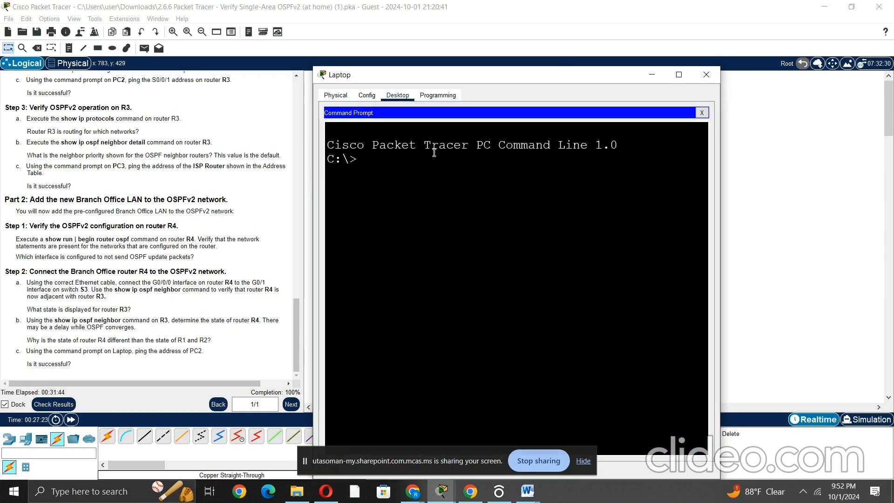
{"action": "scroll", "coordinate": [185, 195], "scroll_direction": "up", "scroll_amount": 15}
{"action": "scroll", "coordinate": [184, 195], "scroll_direction": "up", "scroll_amount": 10}
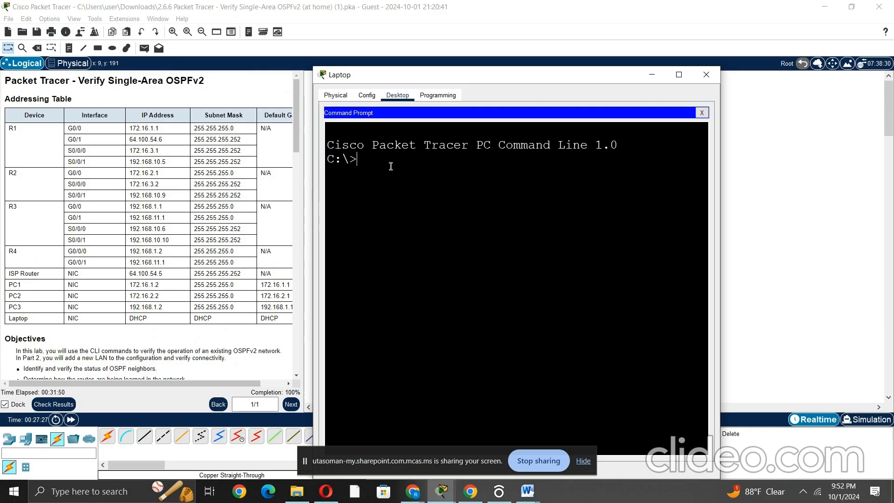
{"action": "type", "text": "ping 172"}
{"action": "type", "text": ".16.2.2"}
{"action": "key", "text": "Return"}
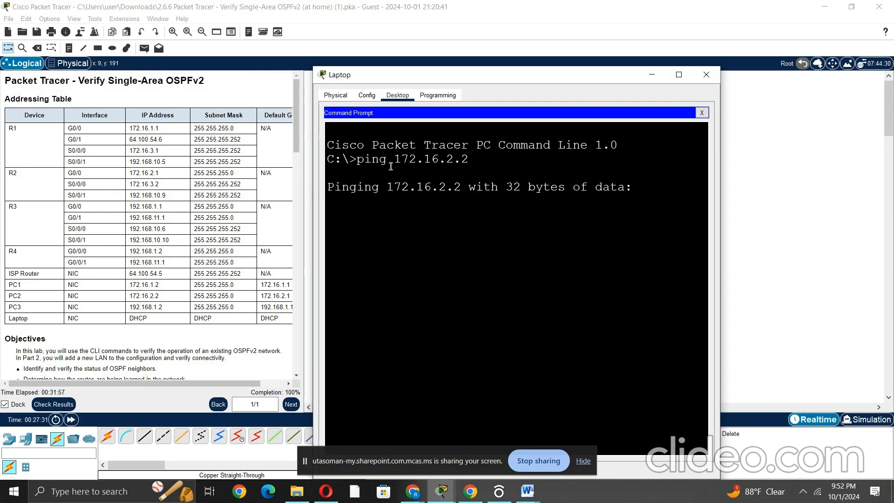
{"action": "scroll", "coordinate": [144, 271], "scroll_direction": "down", "scroll_amount": 15}
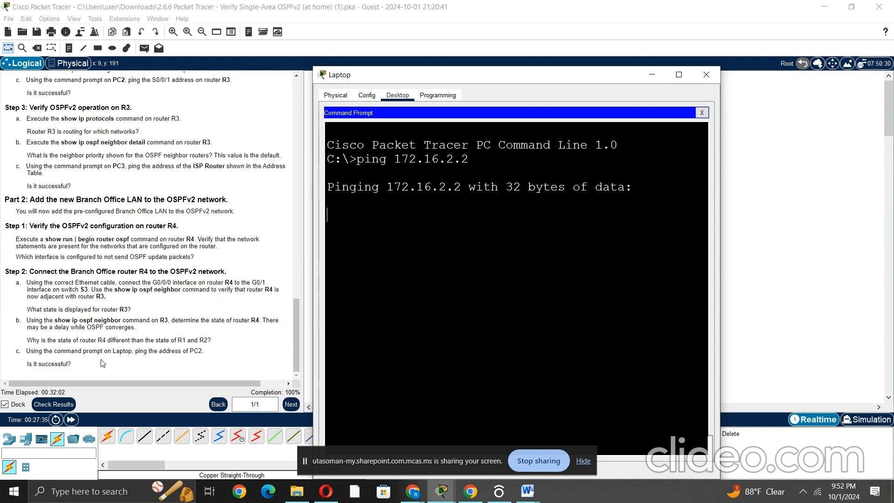
{"action": "left_click", "coordinate": [71, 421]}
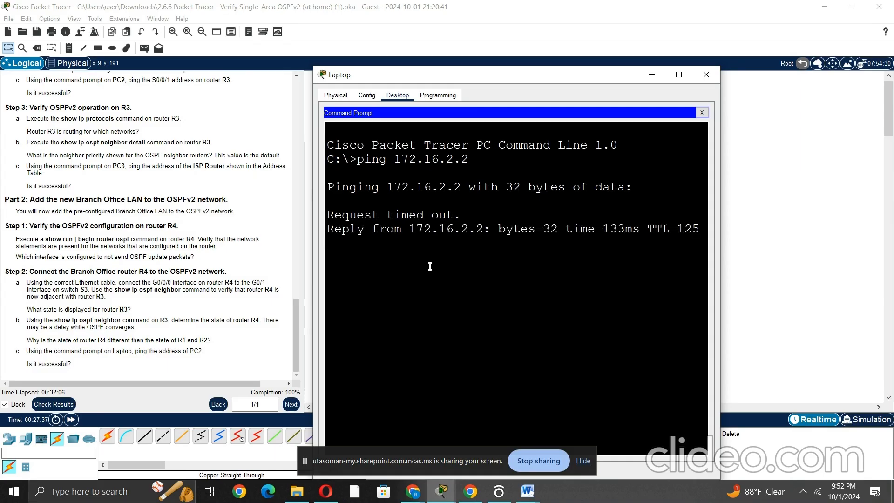
{"action": "left_click", "coordinate": [873, 206]}
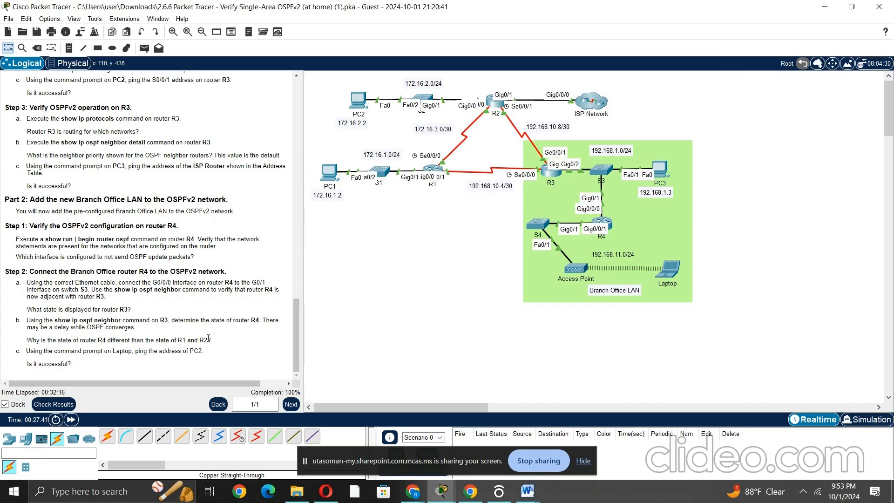
{"action": "left_click", "coordinate": [524, 492]}
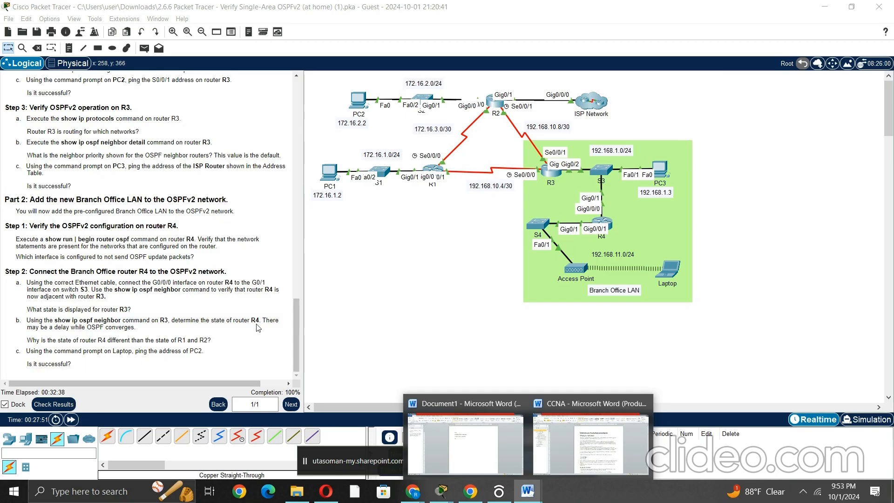
{"action": "scroll", "coordinate": [224, 282], "scroll_direction": "up", "scroll_amount": 1}
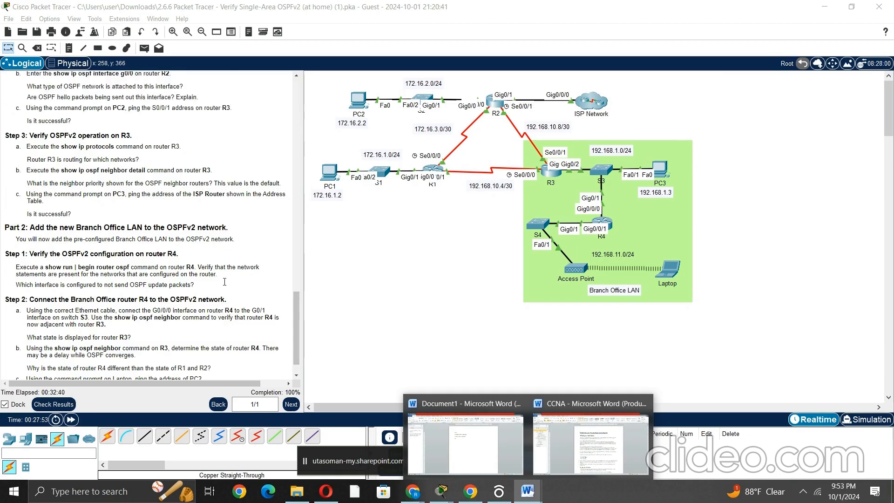
{"action": "scroll", "coordinate": [115, 227], "scroll_direction": "up", "scroll_amount": 1}
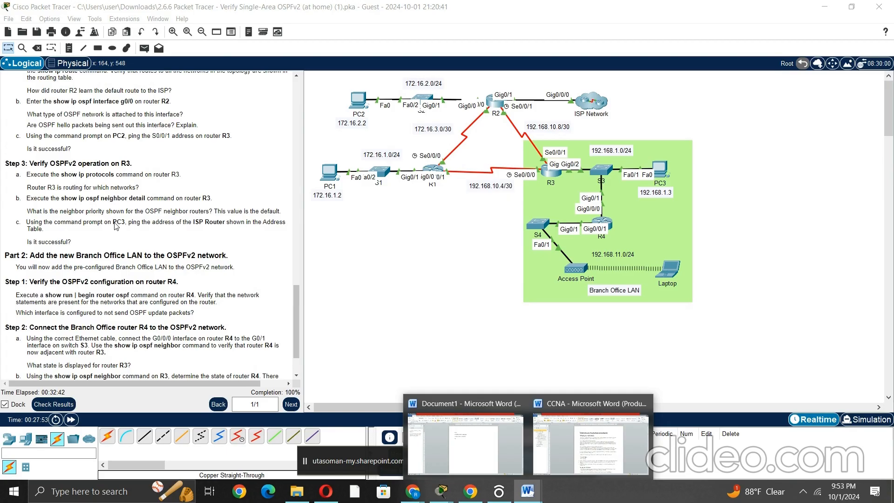
{"action": "scroll", "coordinate": [402, 279], "scroll_direction": "up", "scroll_amount": 6}
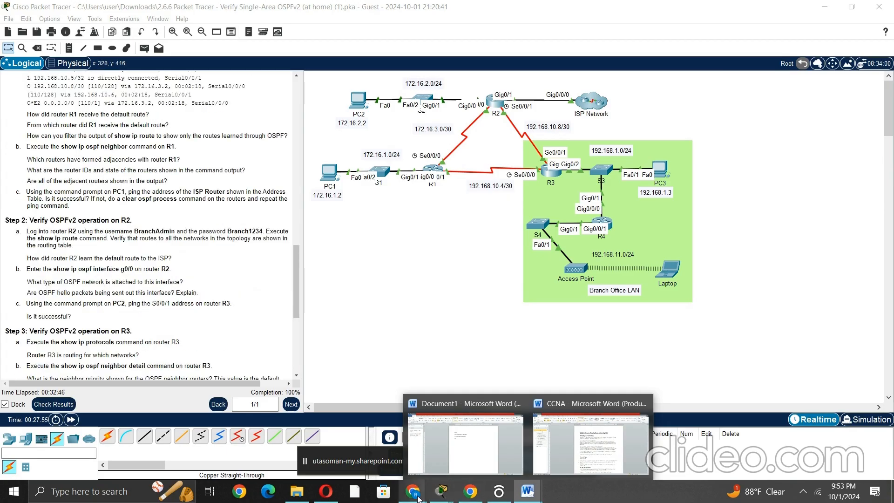
{"action": "mouse_move", "coordinate": [418, 498]}
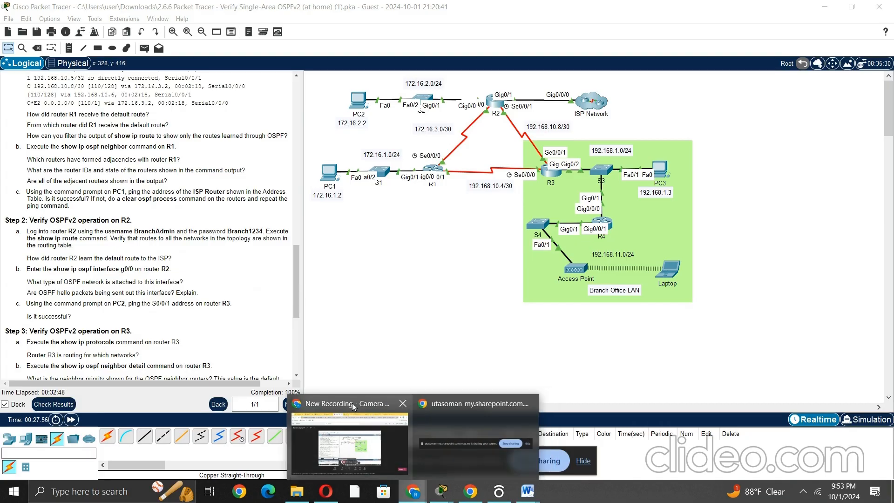